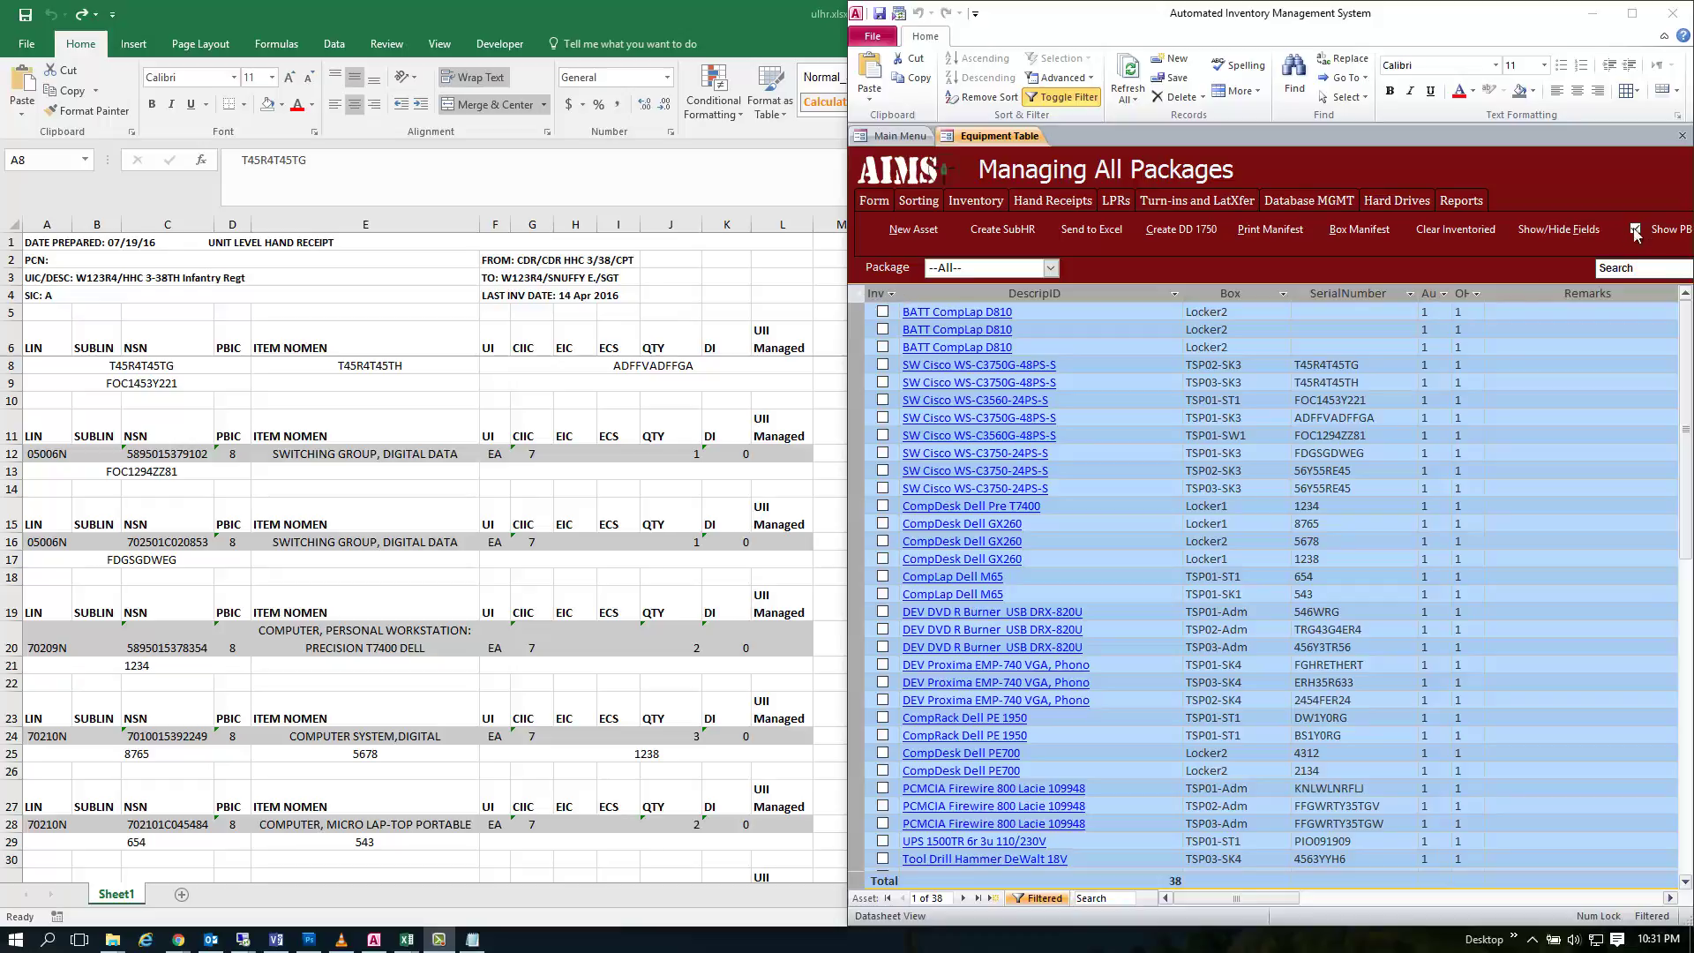
Step: Copy the inventory records and paste them into a new Sheet4
right_click(856, 293)
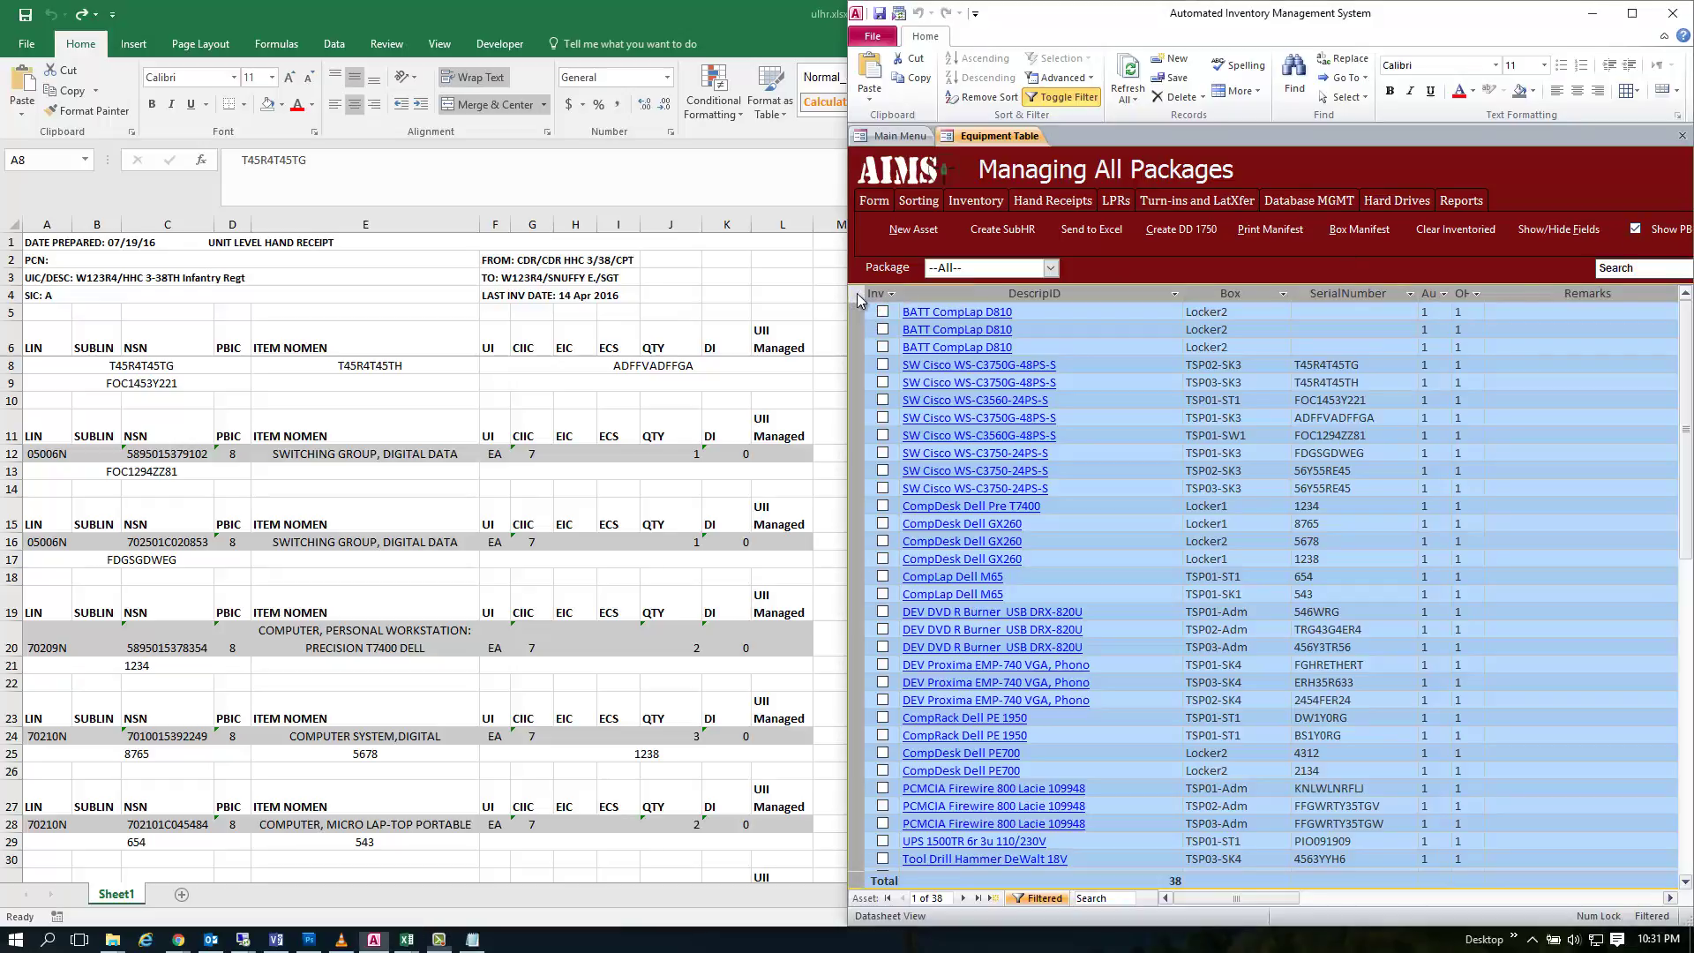
click(902, 386)
click(180, 896)
click(180, 895)
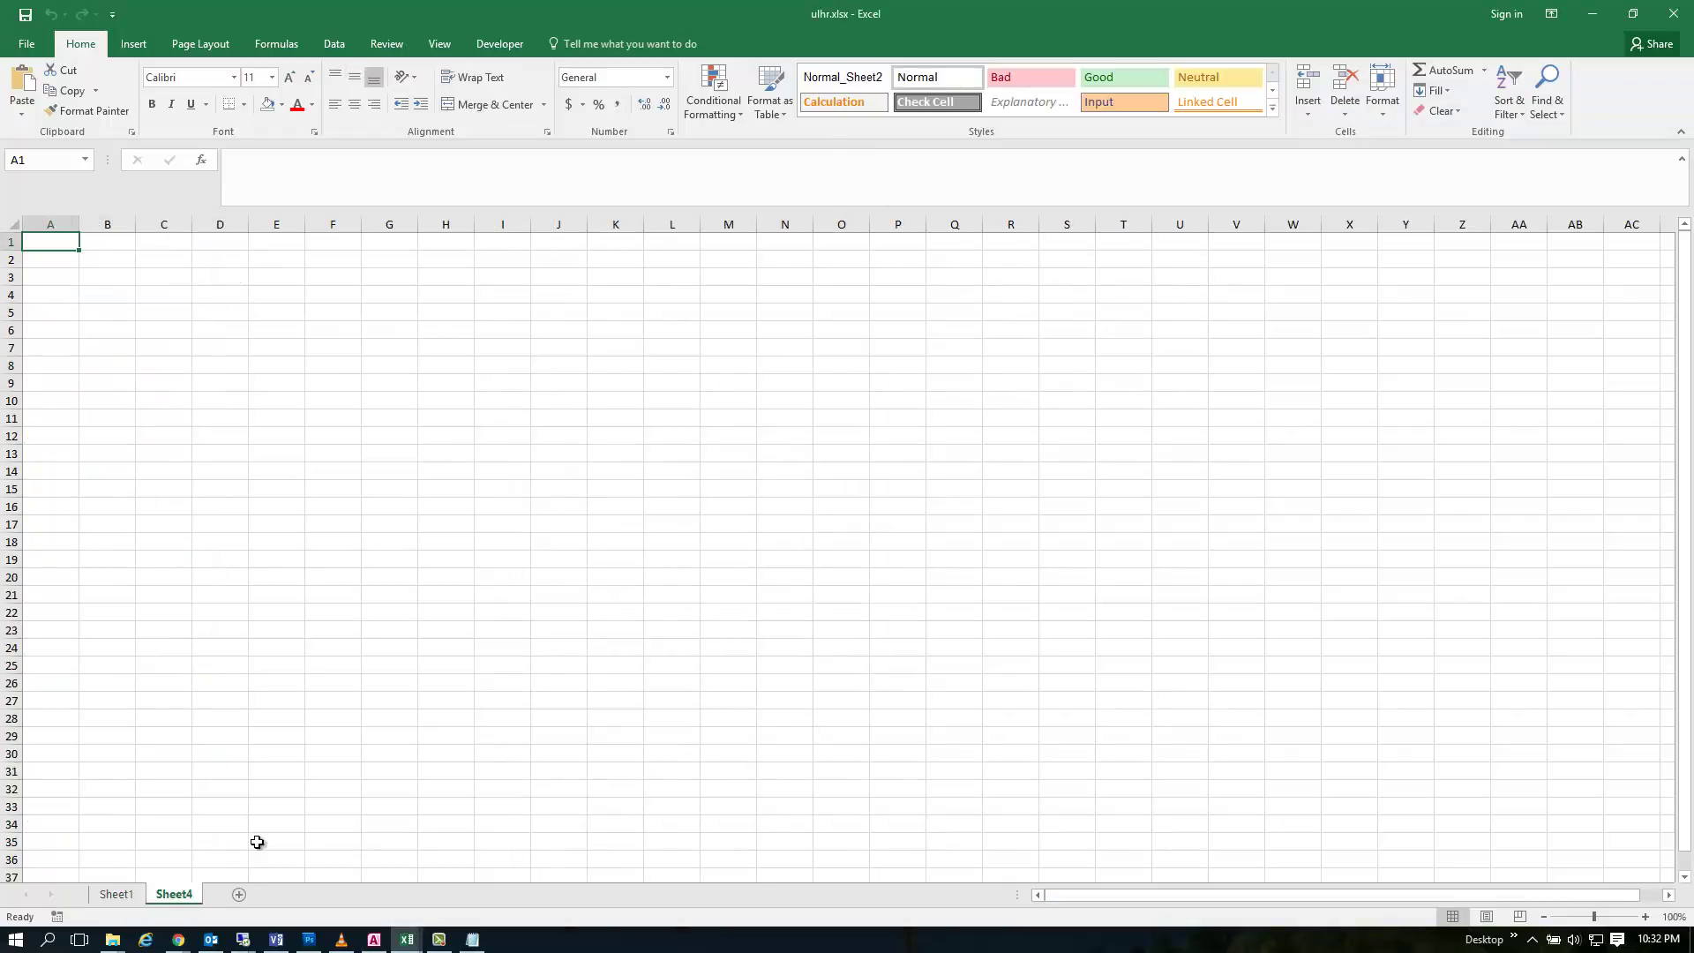
key(ctrl+v)
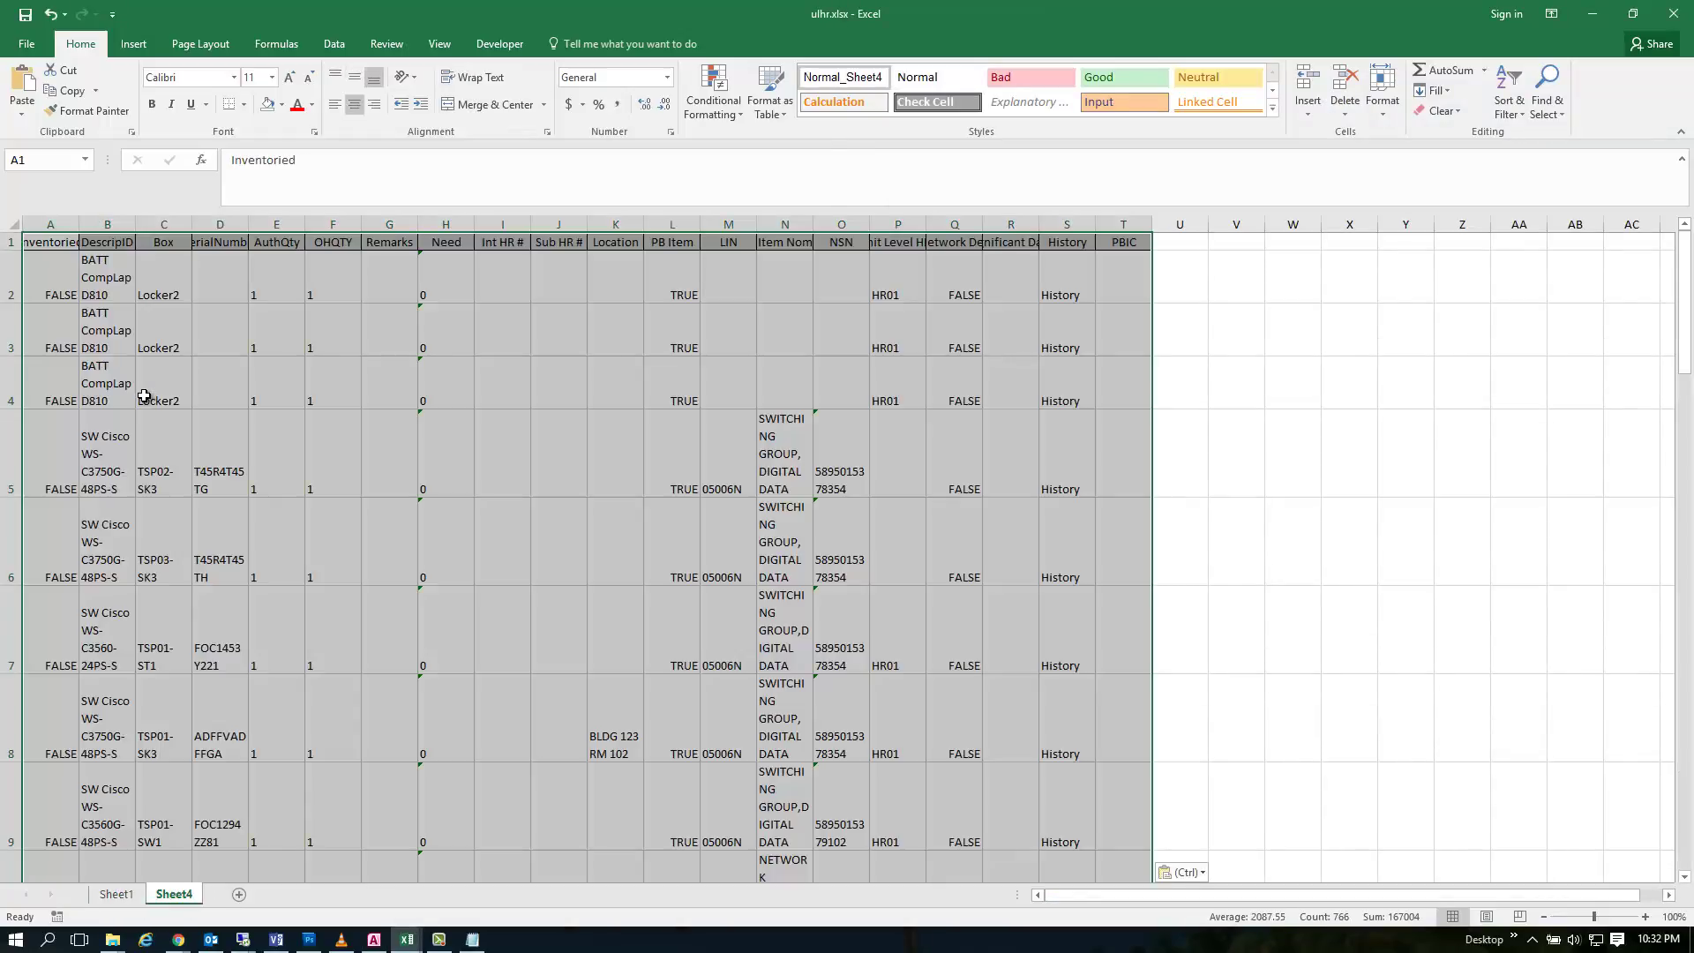
Step: Autofit columns A through U of the pasted table to their contents
click(490, 79)
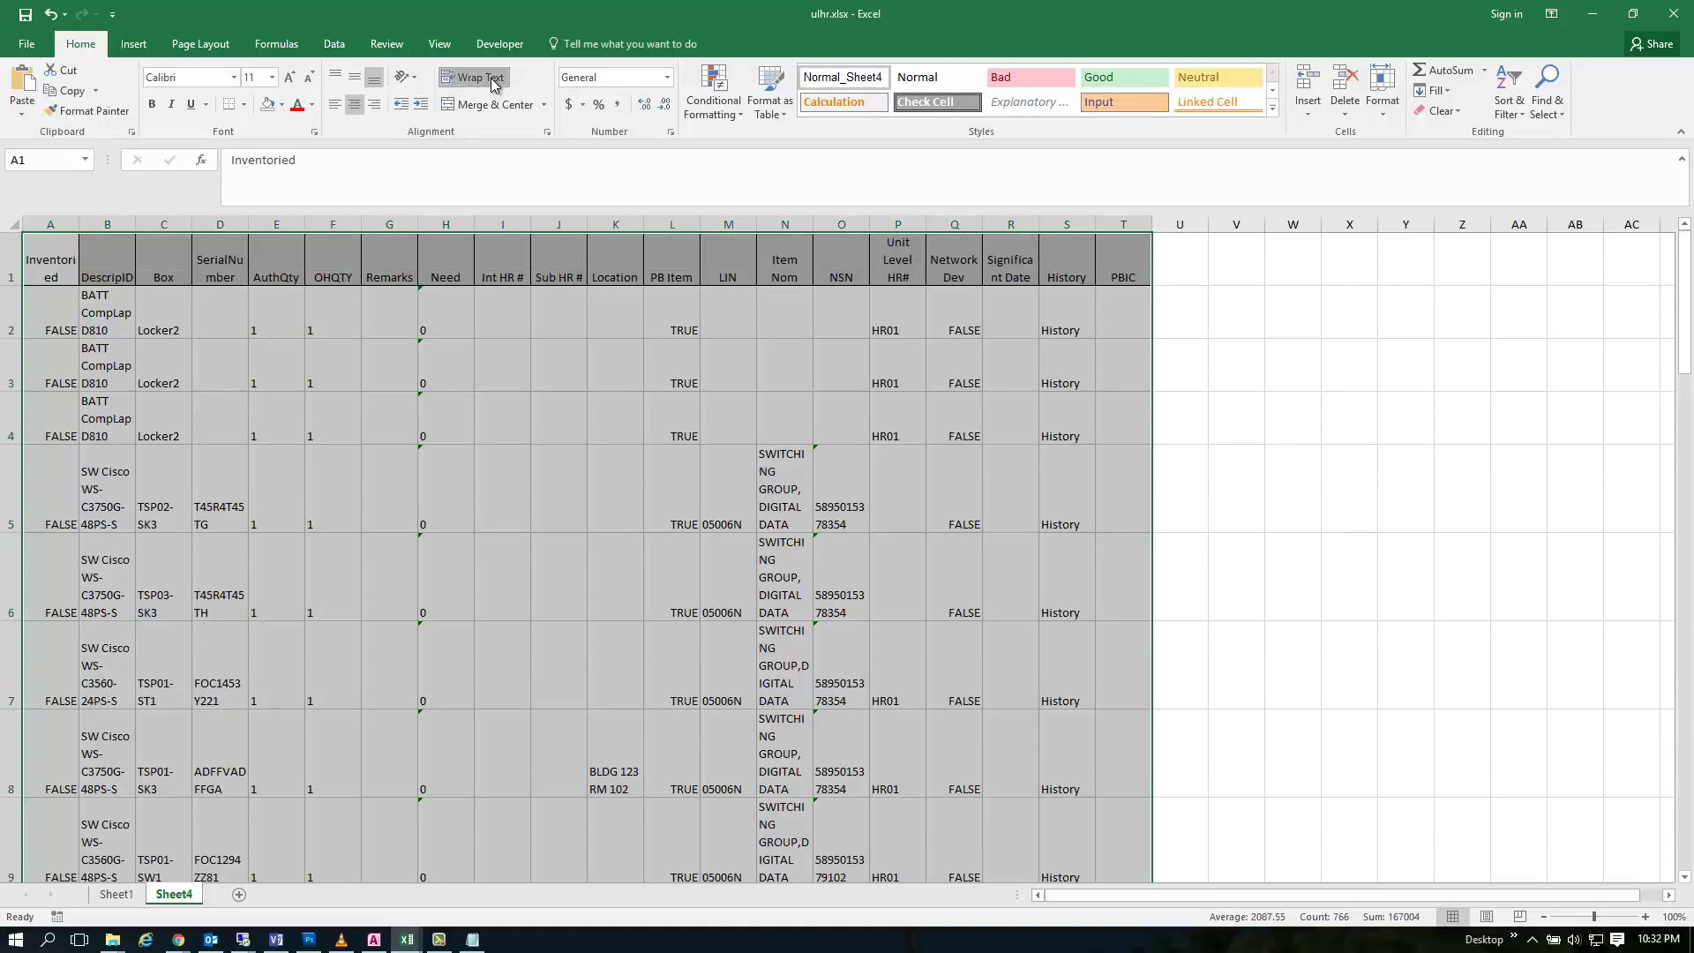
click(491, 79)
drag(51, 224, 1147, 220)
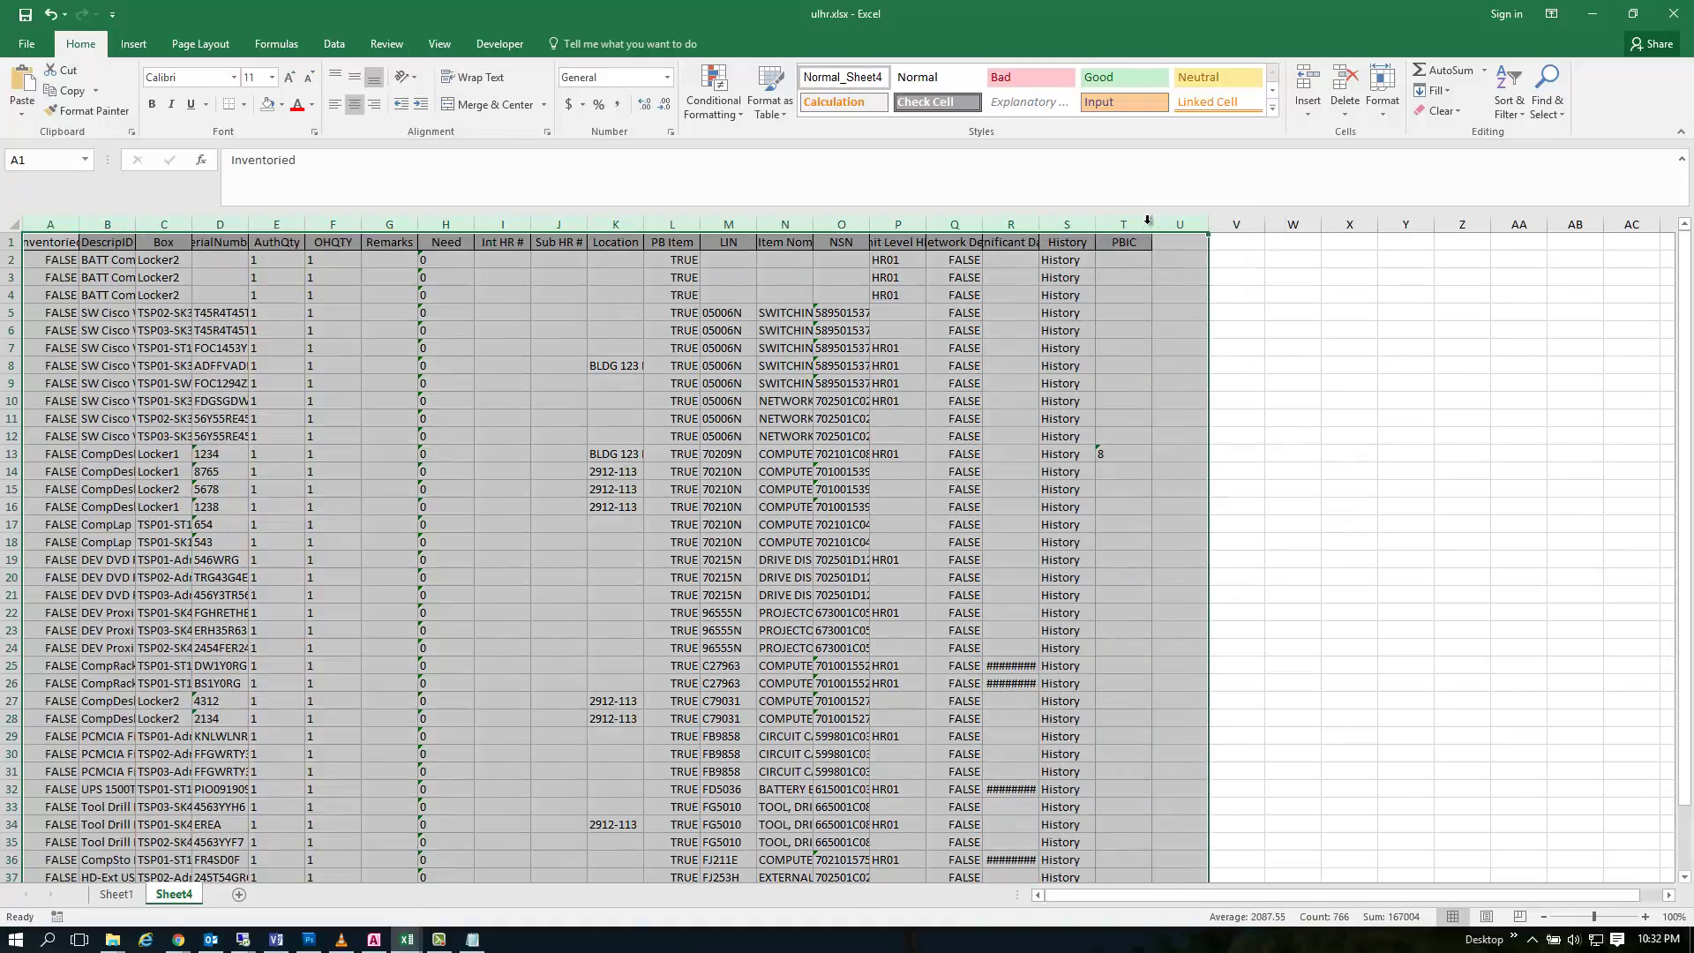
double_click(1151, 224)
Step: Compare with the Sheet1 hand receipt, then select Sheet4's SerialNumber column D
click(408, 224)
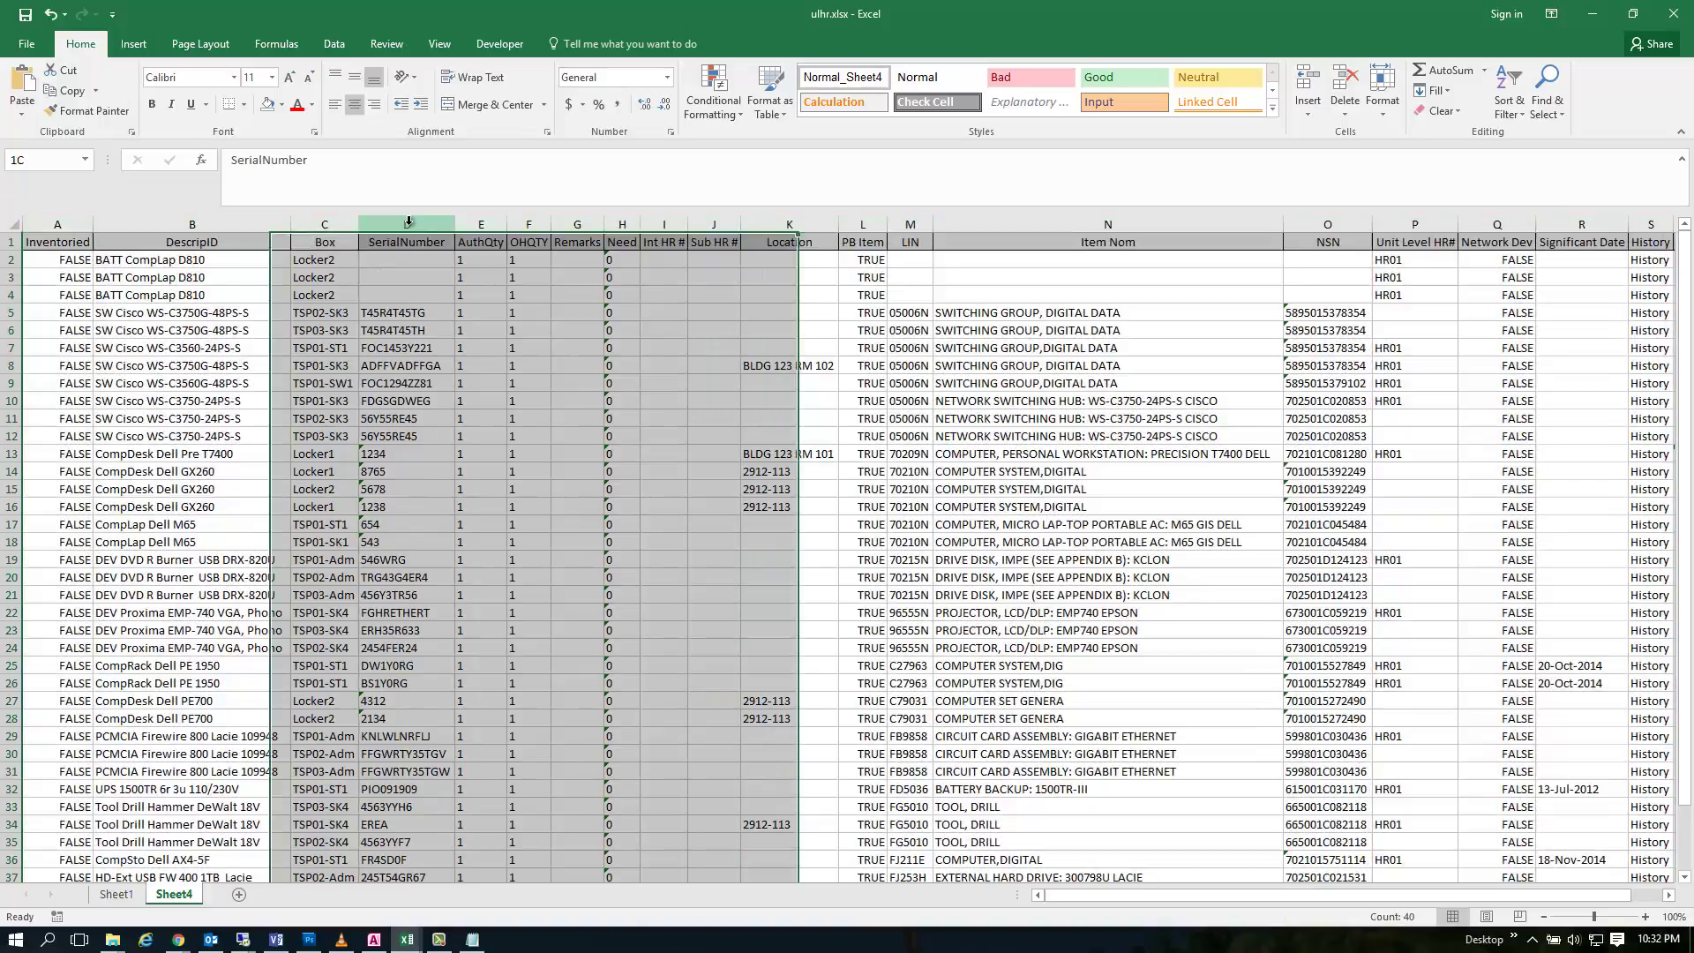
click(403, 318)
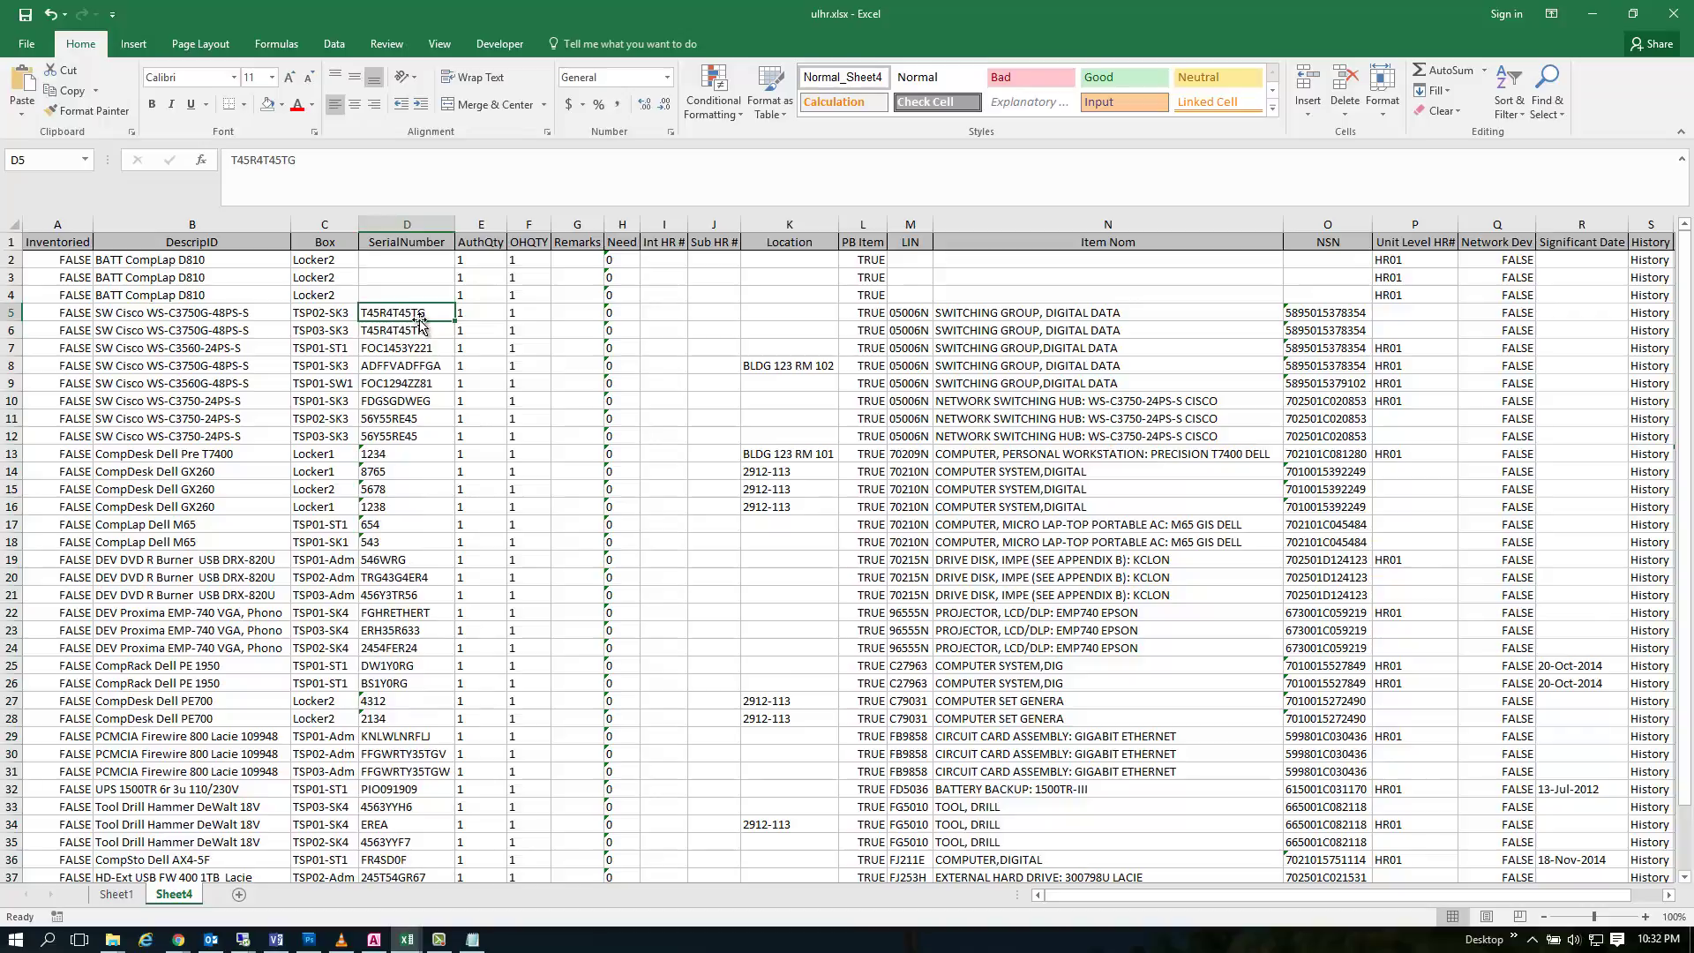
click(117, 895)
click(173, 895)
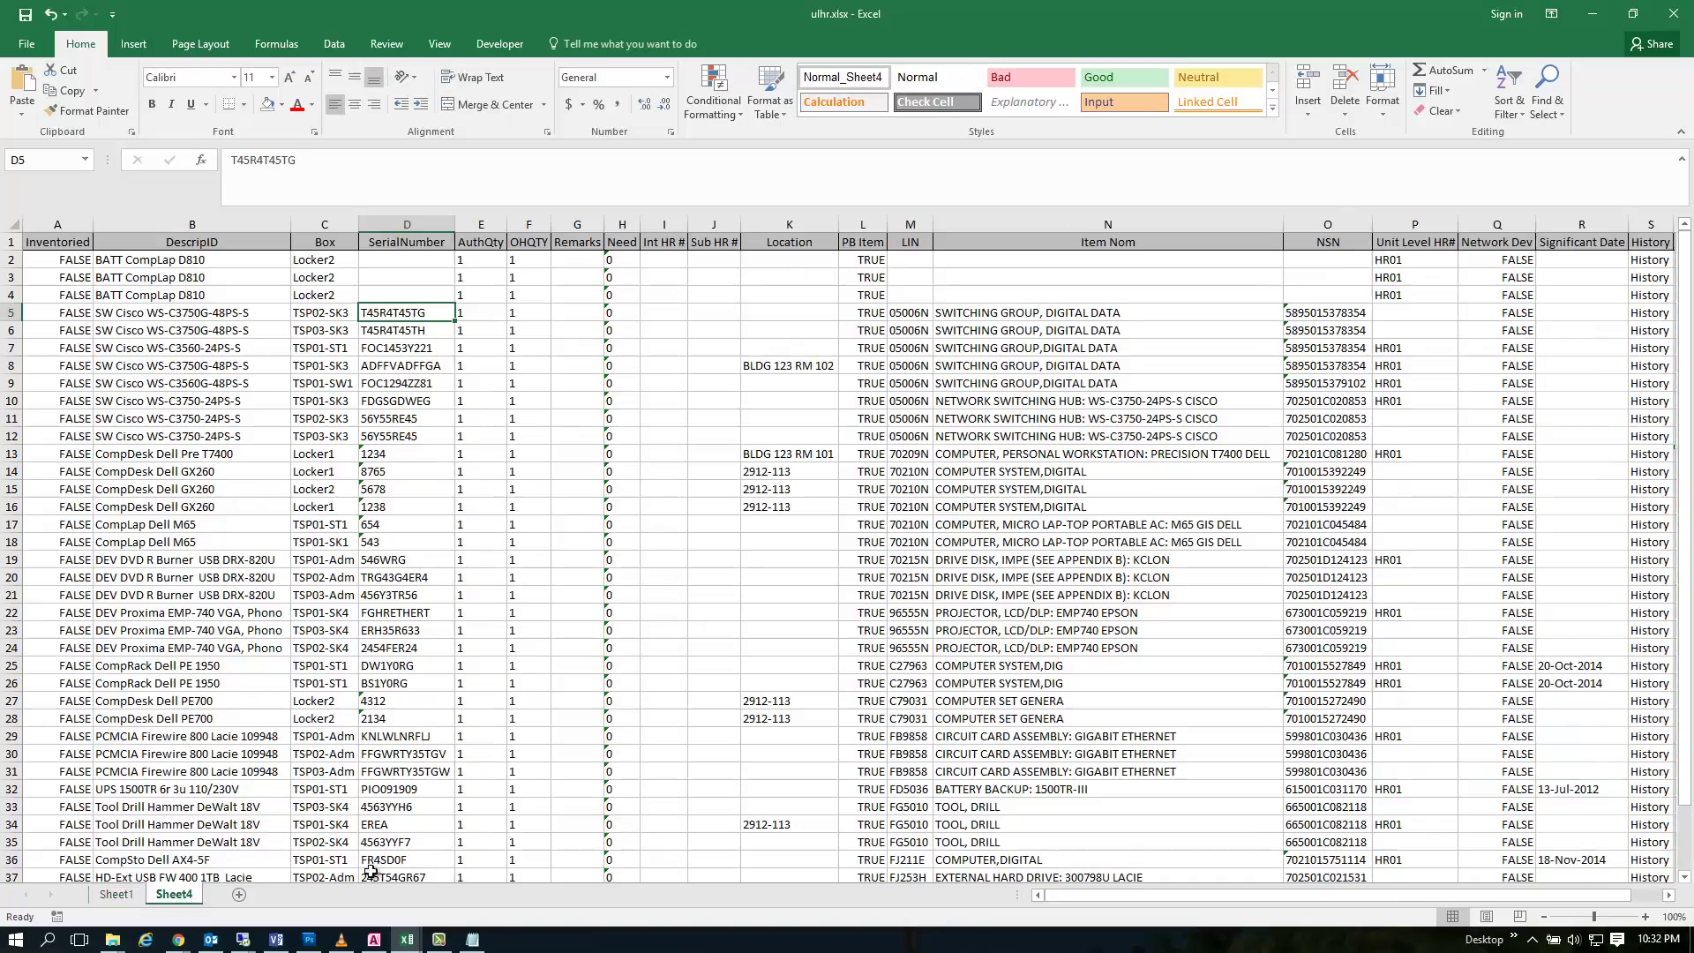
click(418, 226)
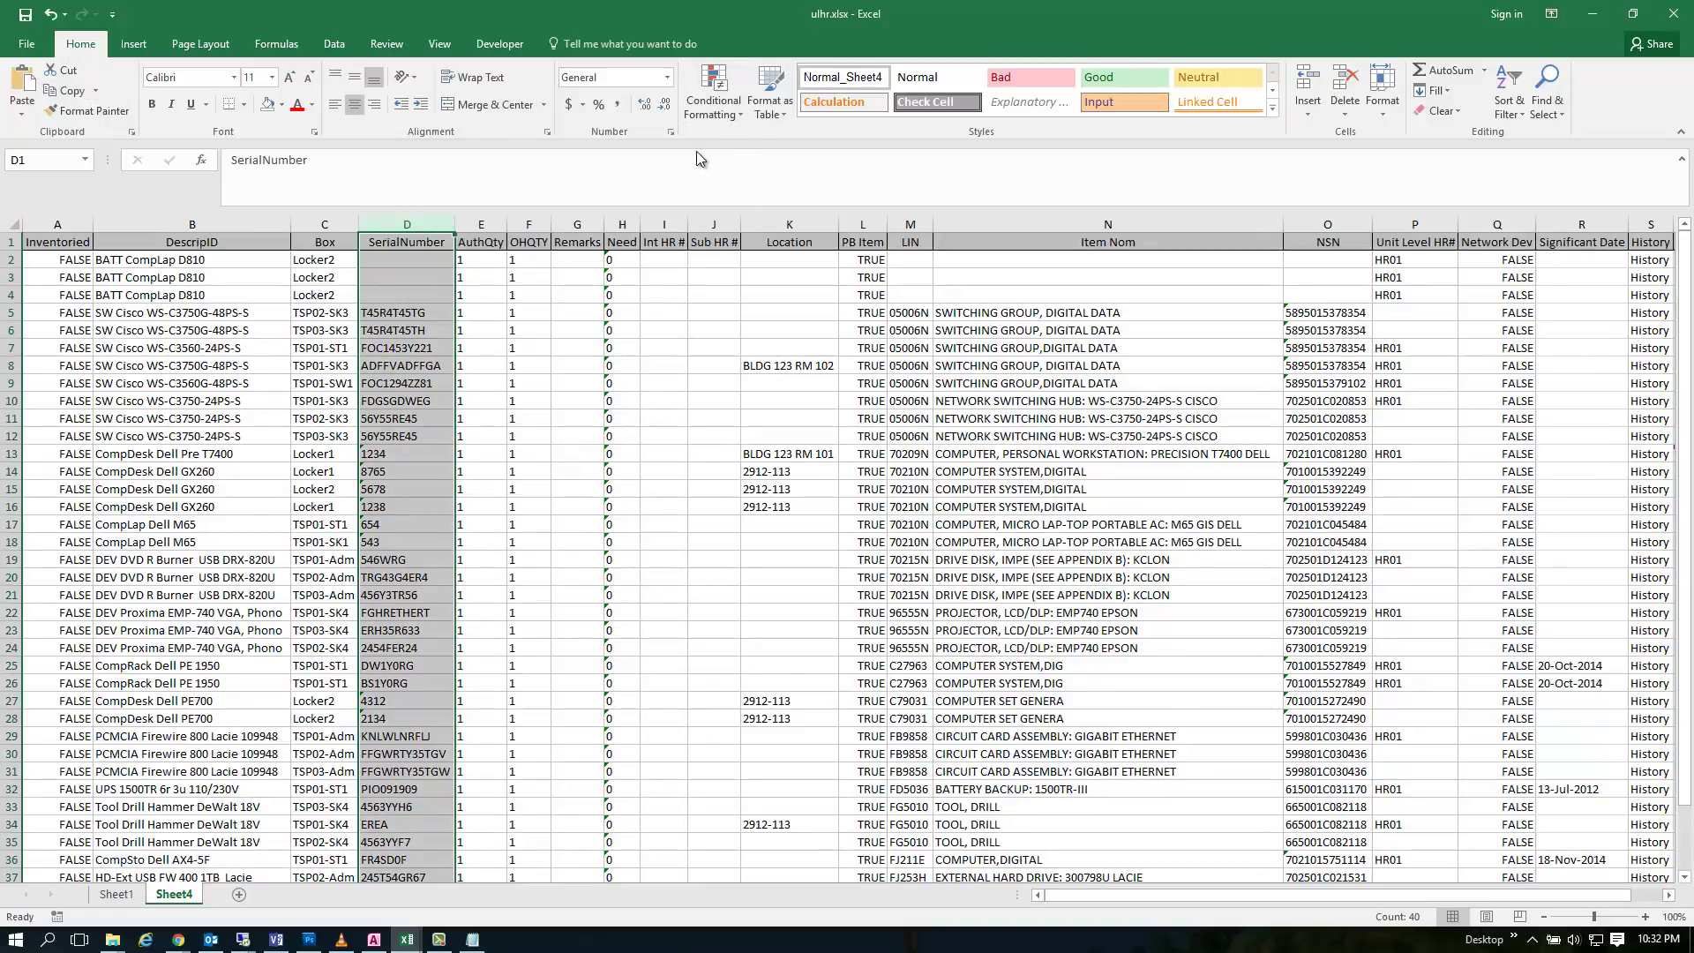
click(717, 102)
Step: Begin a new 'Use a formula to determine which cells to format' rule in the Rules Manager
click(769, 376)
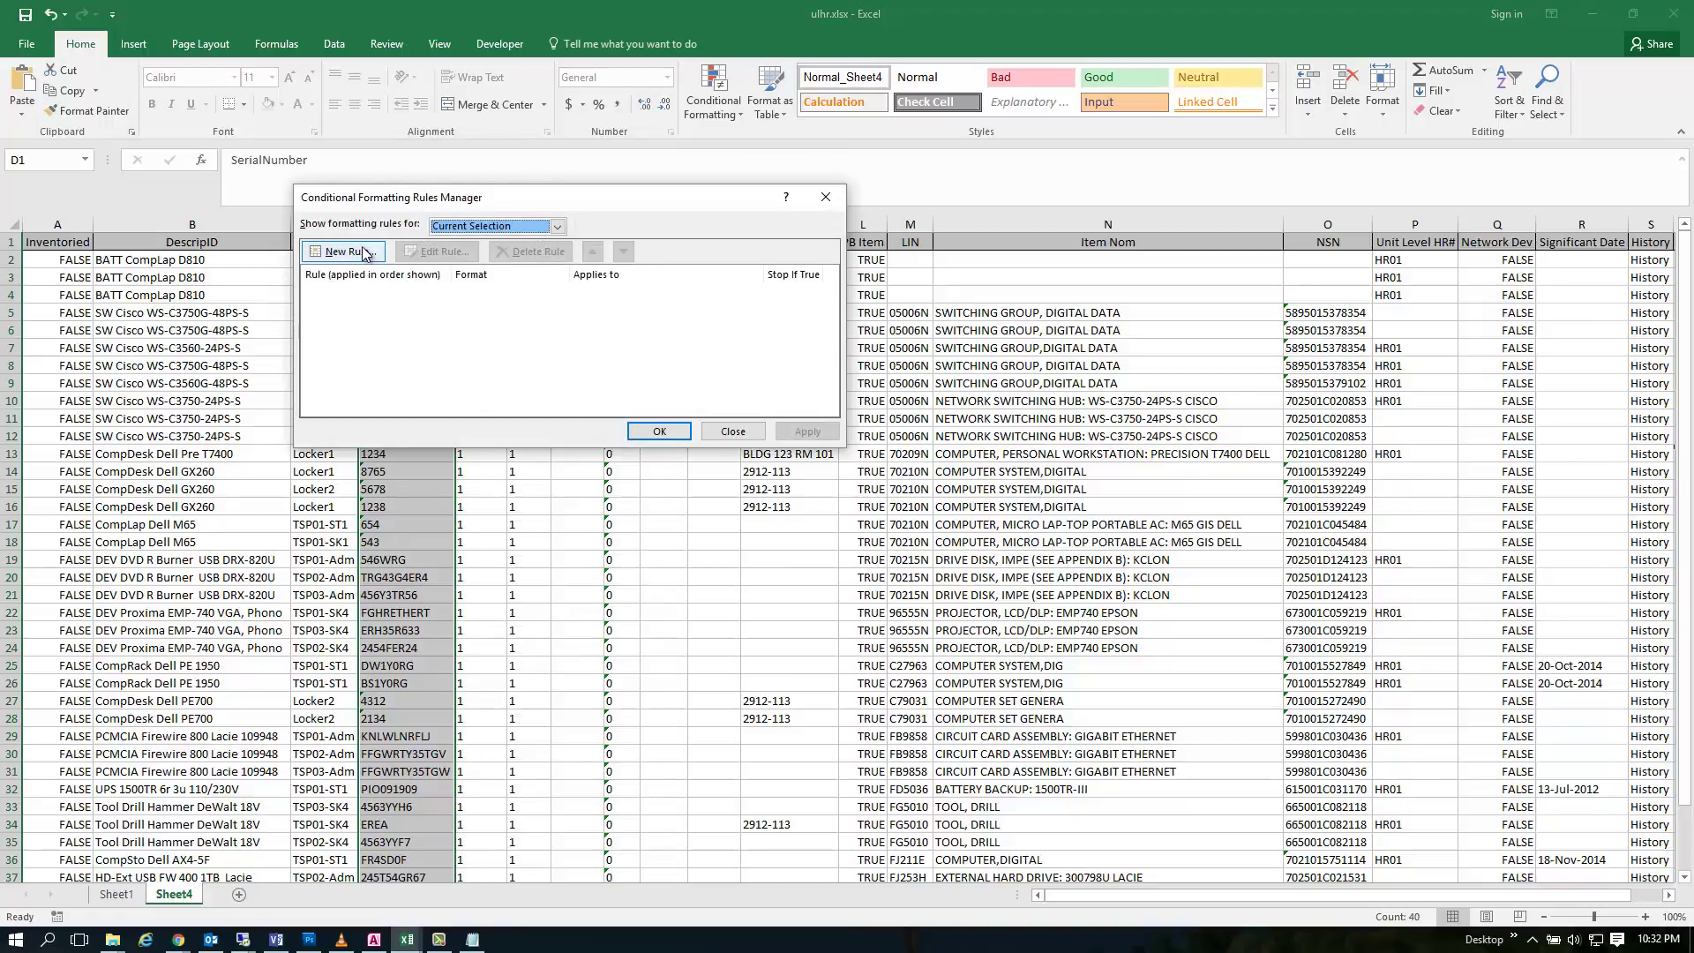
click(365, 253)
click(474, 277)
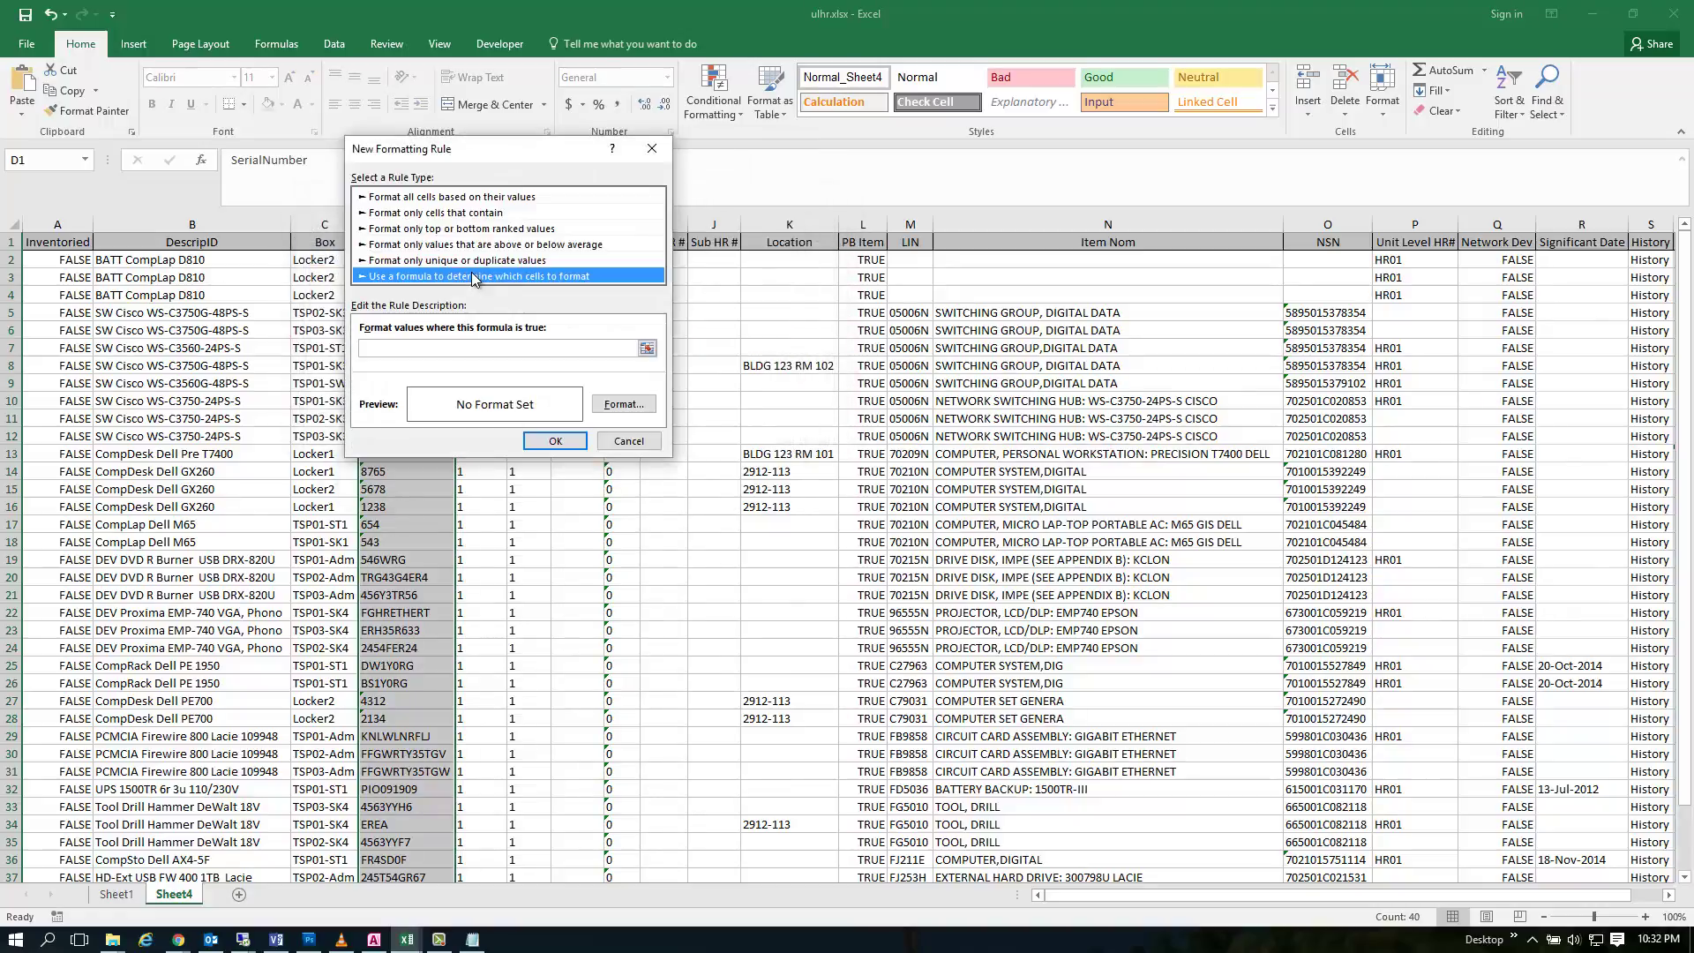
click(480, 348)
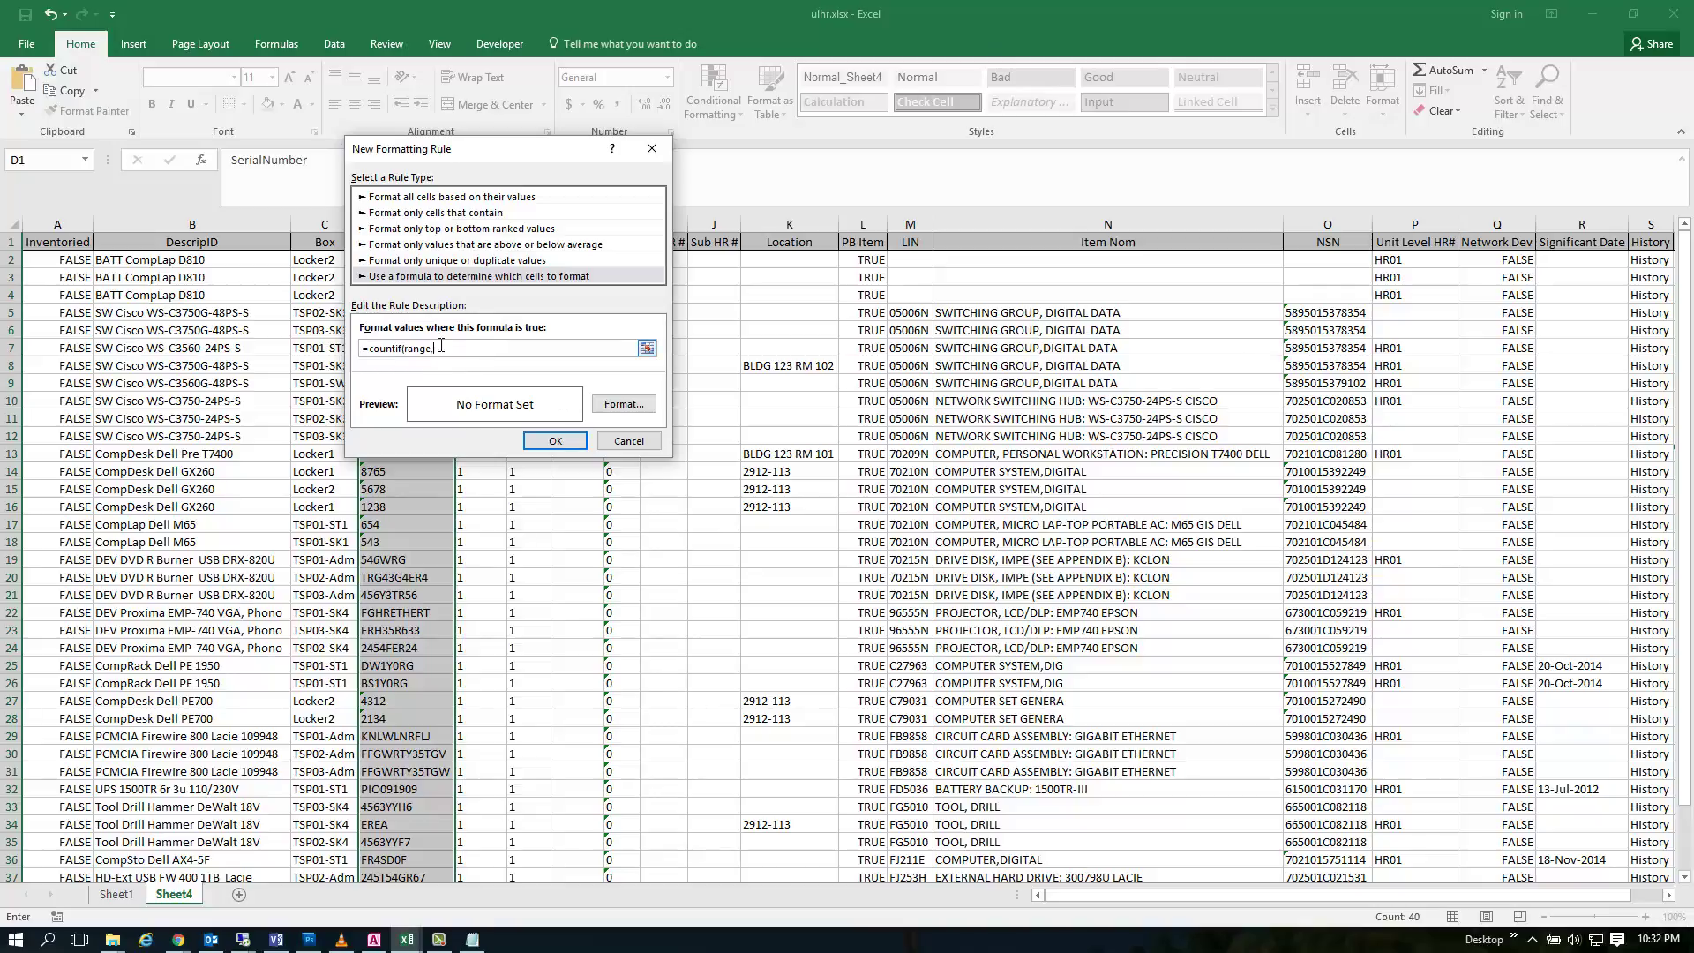
Step: Clear the placeholder arguments from the COUNTIF formula
drag(434, 351, 416, 356)
click(451, 350)
text(source)
double_click(407, 344)
shift+click(412, 350)
key(BackSpace)
Step: Set Sheet1 columns A:L as the COUNTIF range, then return to Sheet4 for the criteria
click(116, 893)
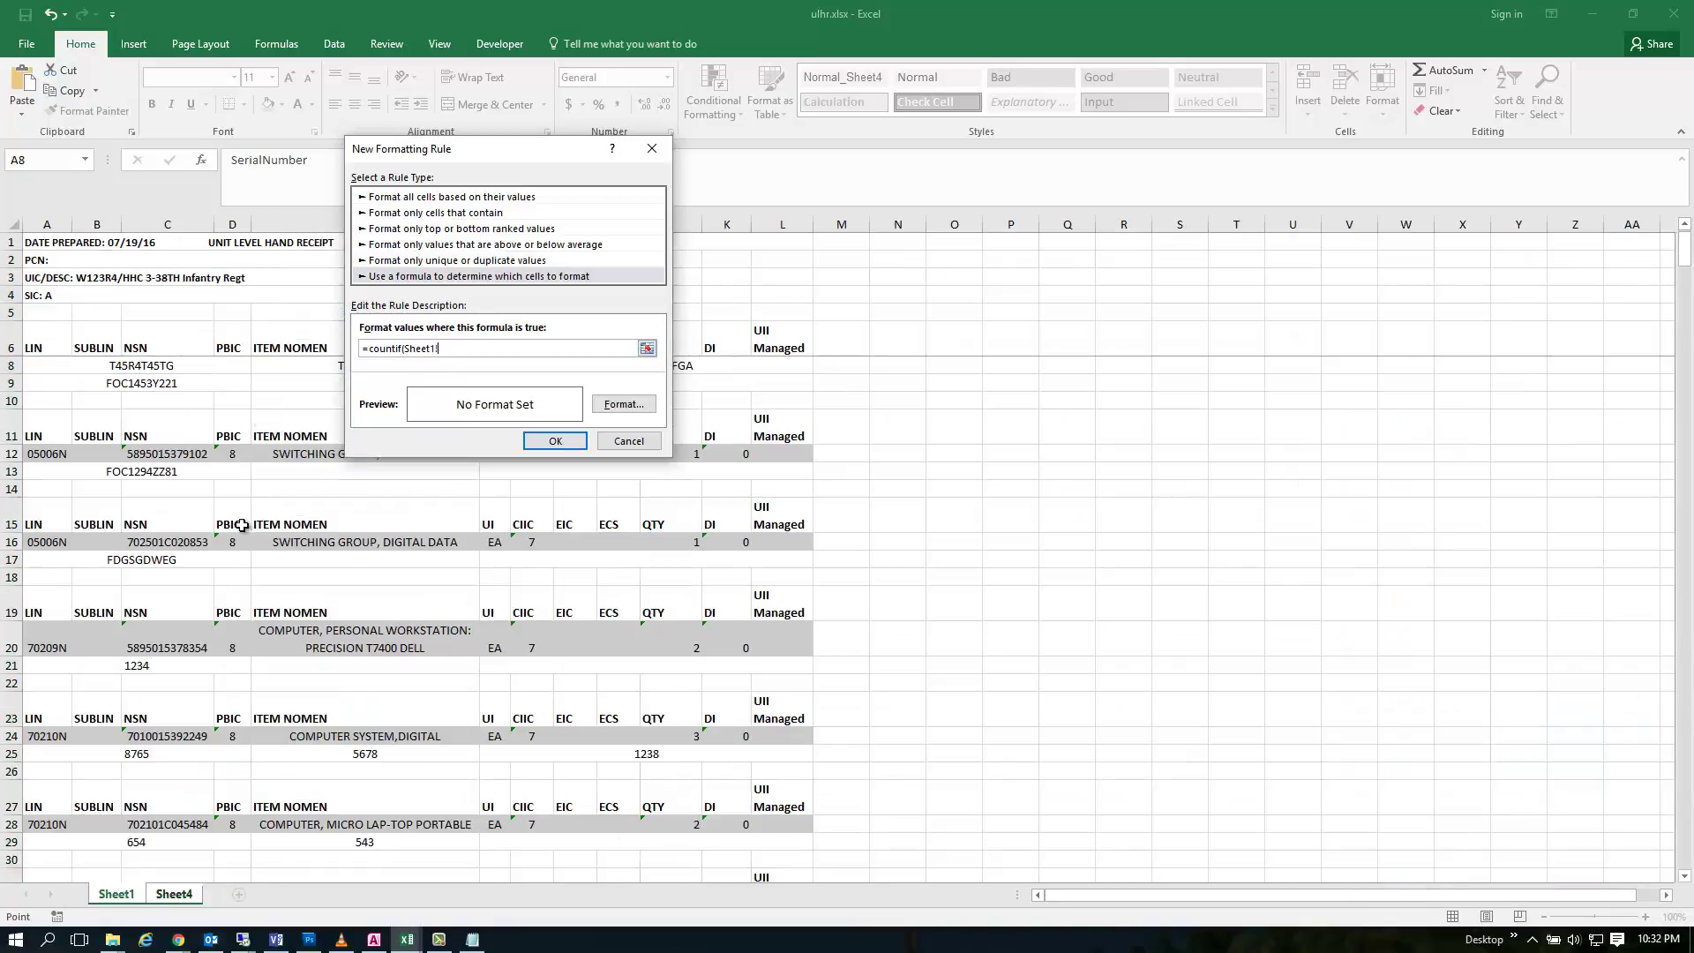
drag(47, 225, 758, 225)
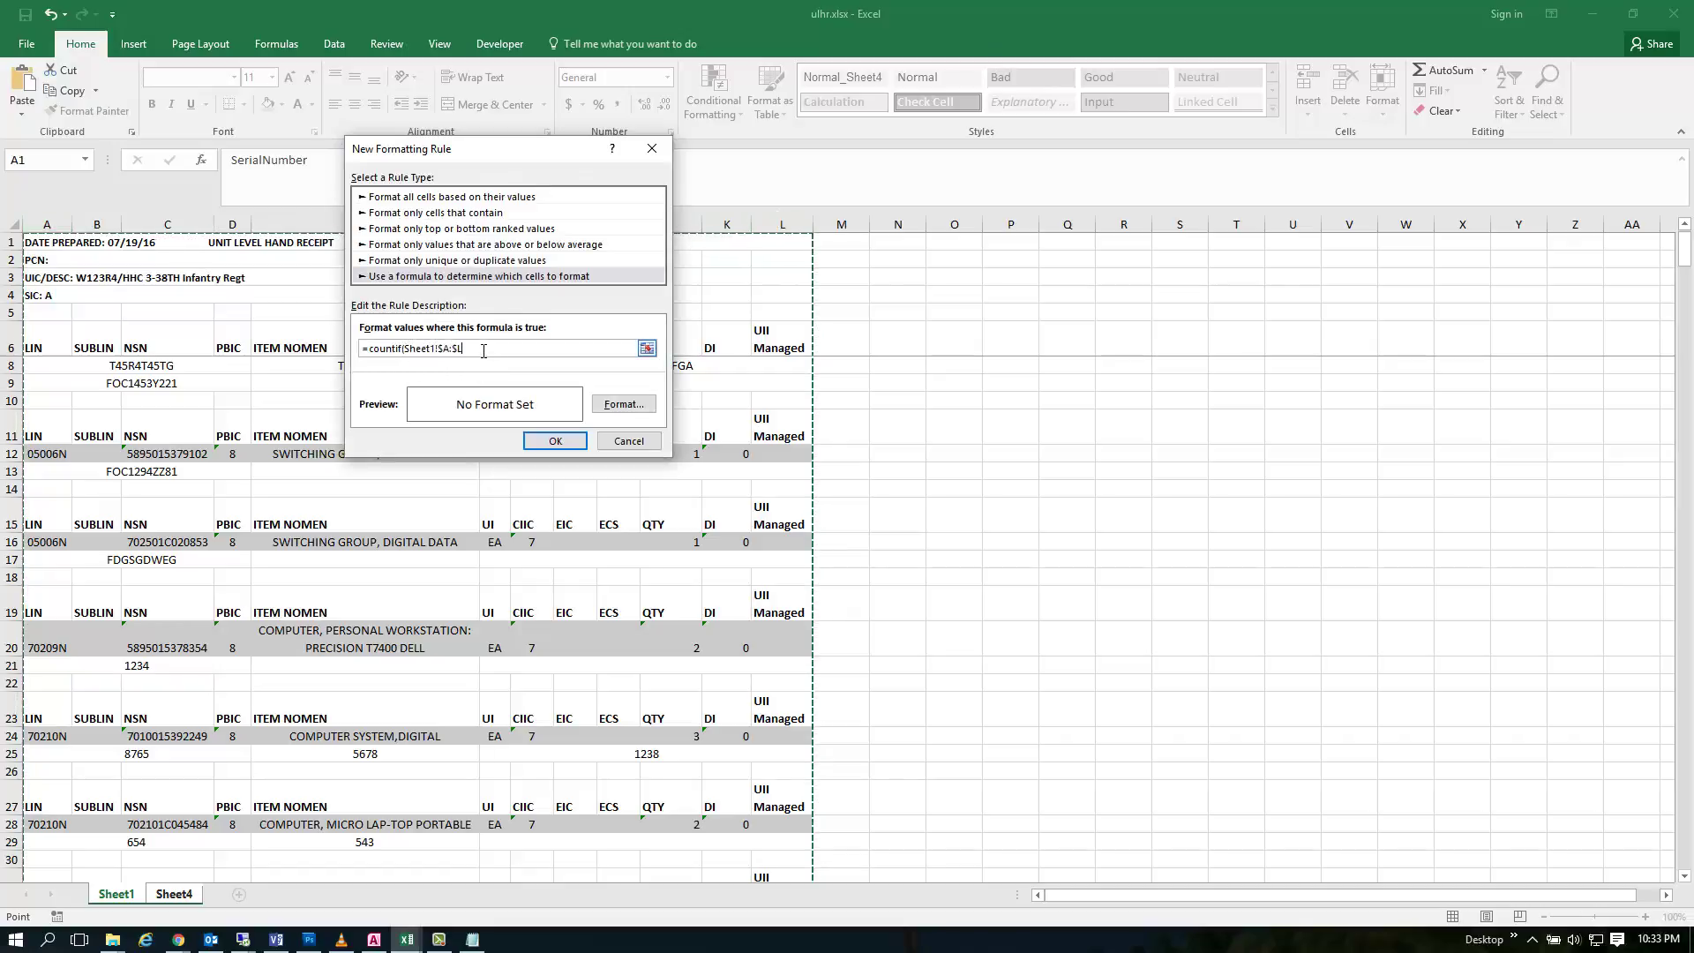
text(,)
click(174, 895)
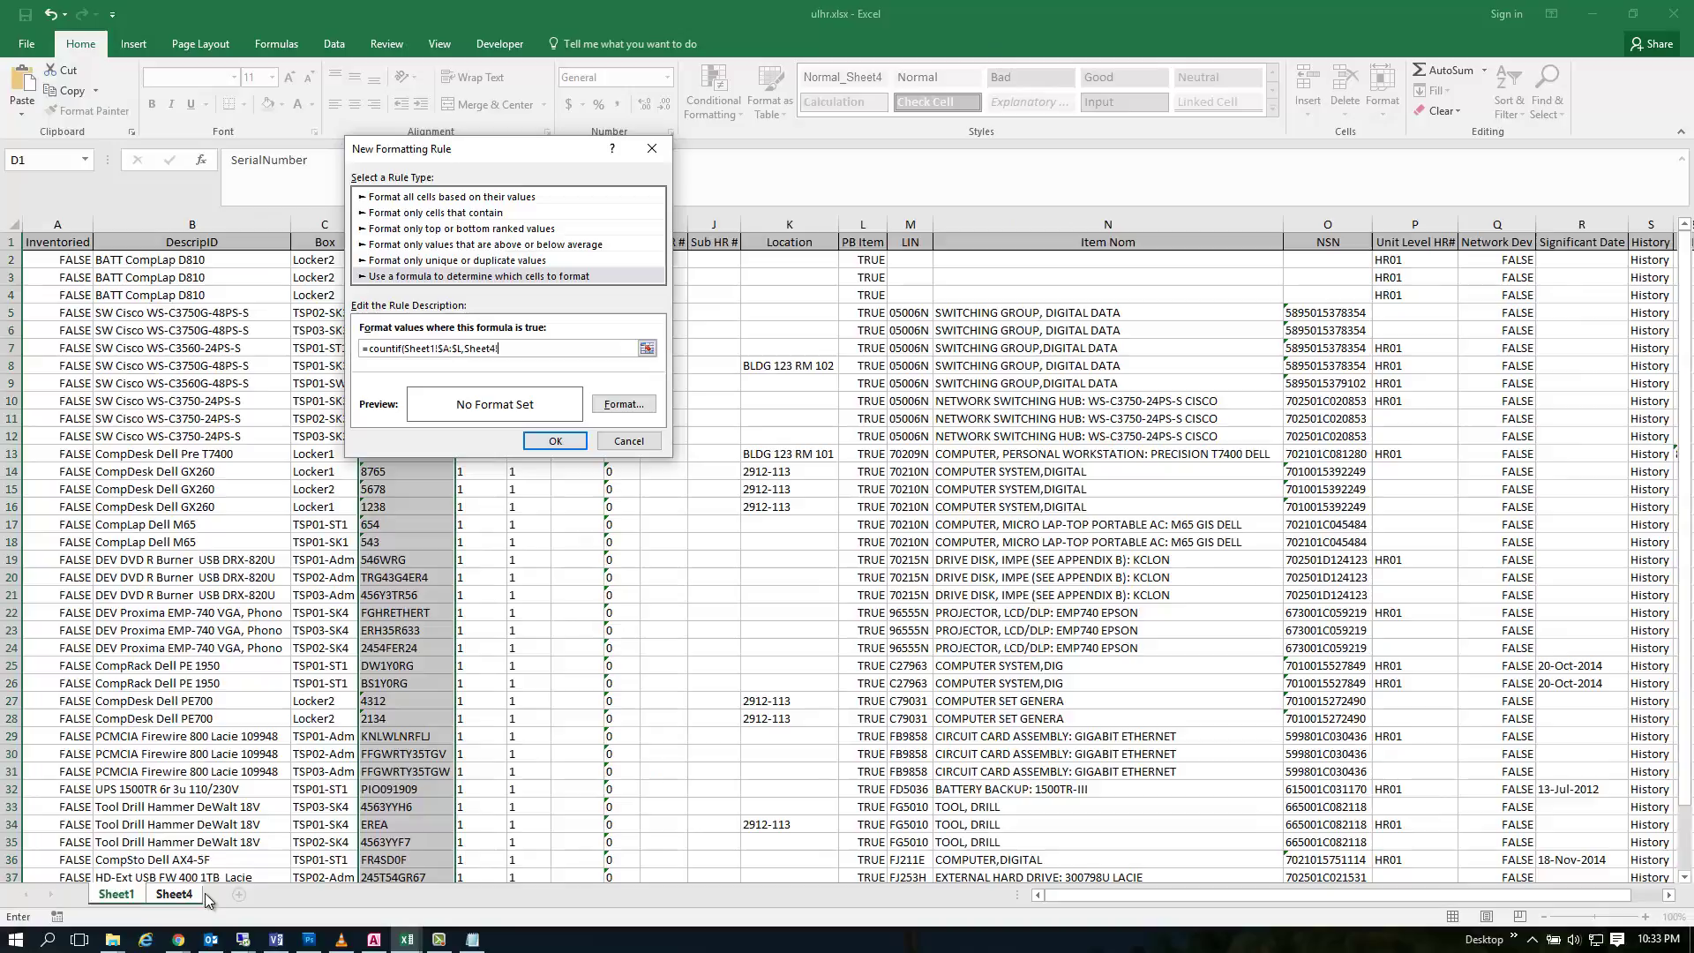
drag(468, 151, 658, 159)
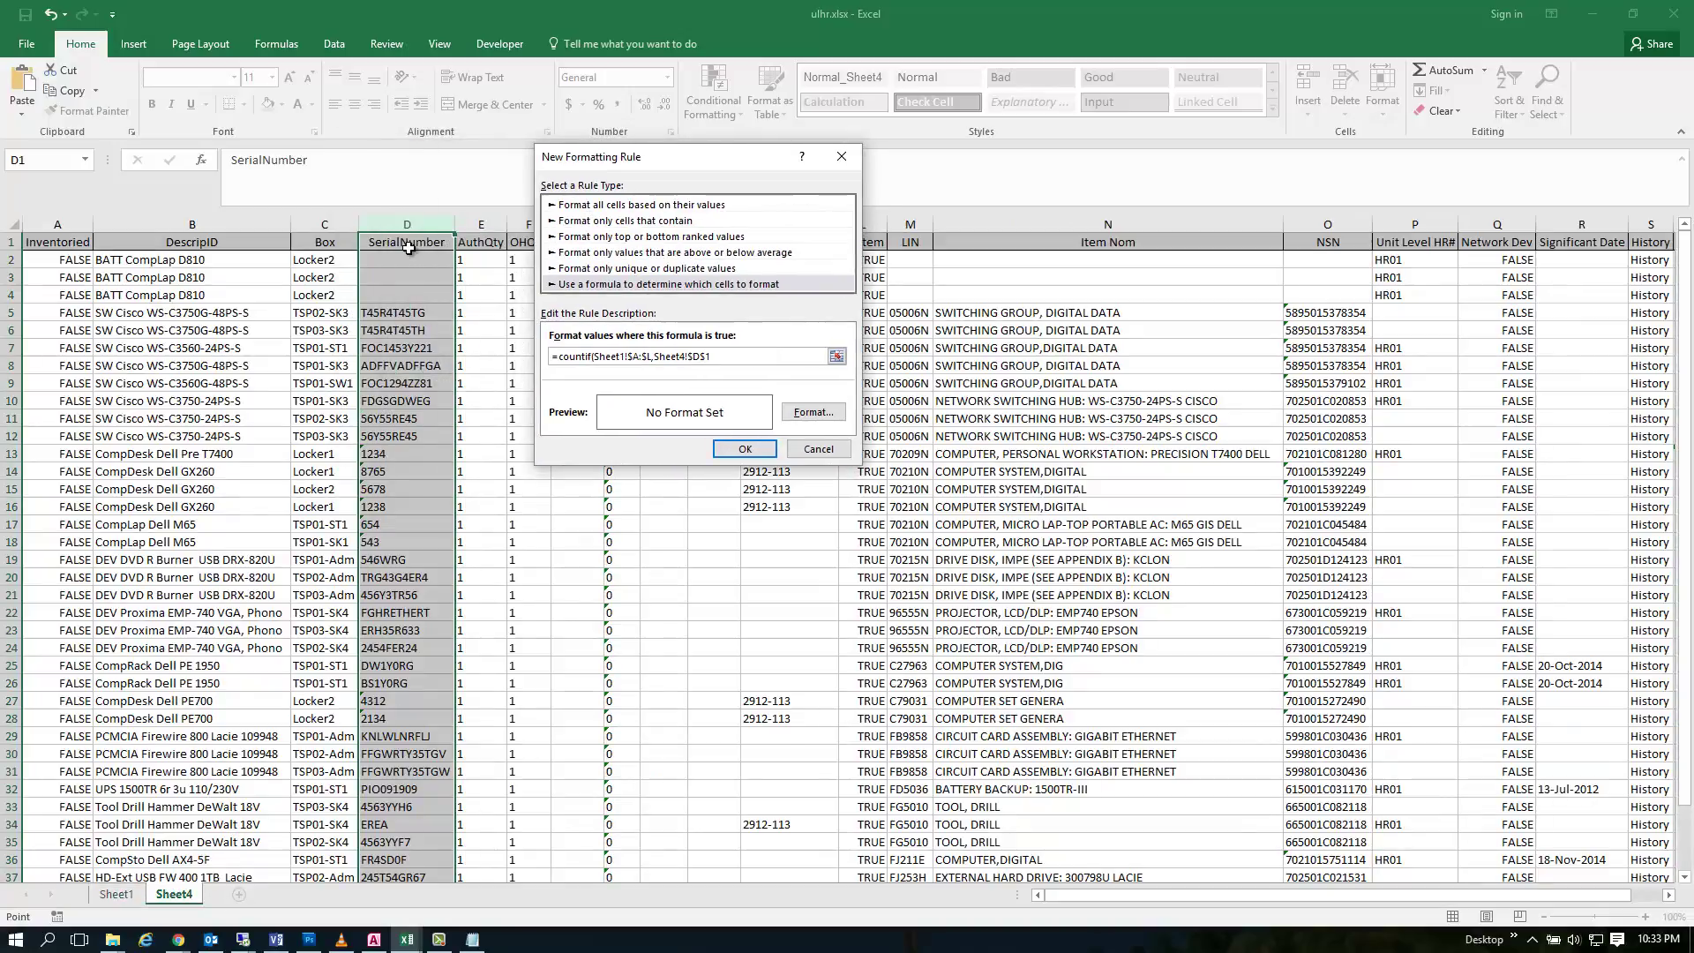
Step: Pick D1 as the criteria, make it relative, and end the formula with )>0
click(408, 248)
click(691, 356)
key(BackSpace)
key(Right)
key(BackSpace)
key(BackSpace)
key(BackSpace)
key(BackSpace)
key(BackSpace)
key(BackSpace)
key(BackSpace)
key(BackSpace)
click(698, 358)
text(1)
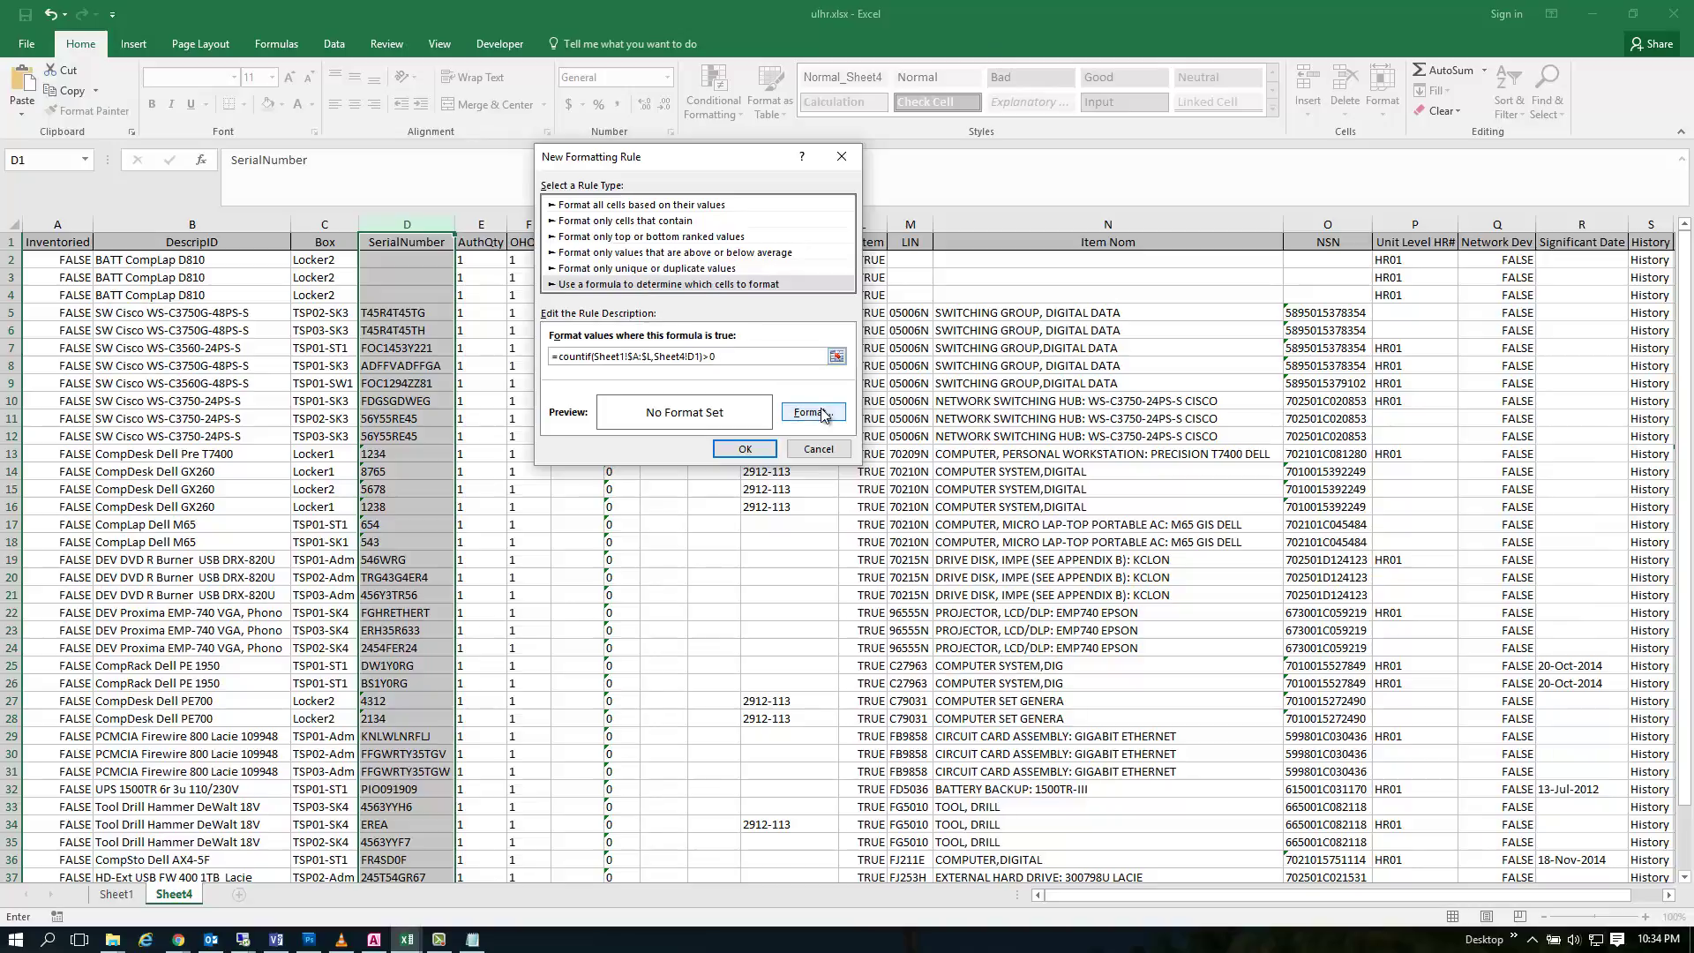
Step: Give the COUNTIF rule a yellow fill and save it, closing all rule dialogs
click(814, 412)
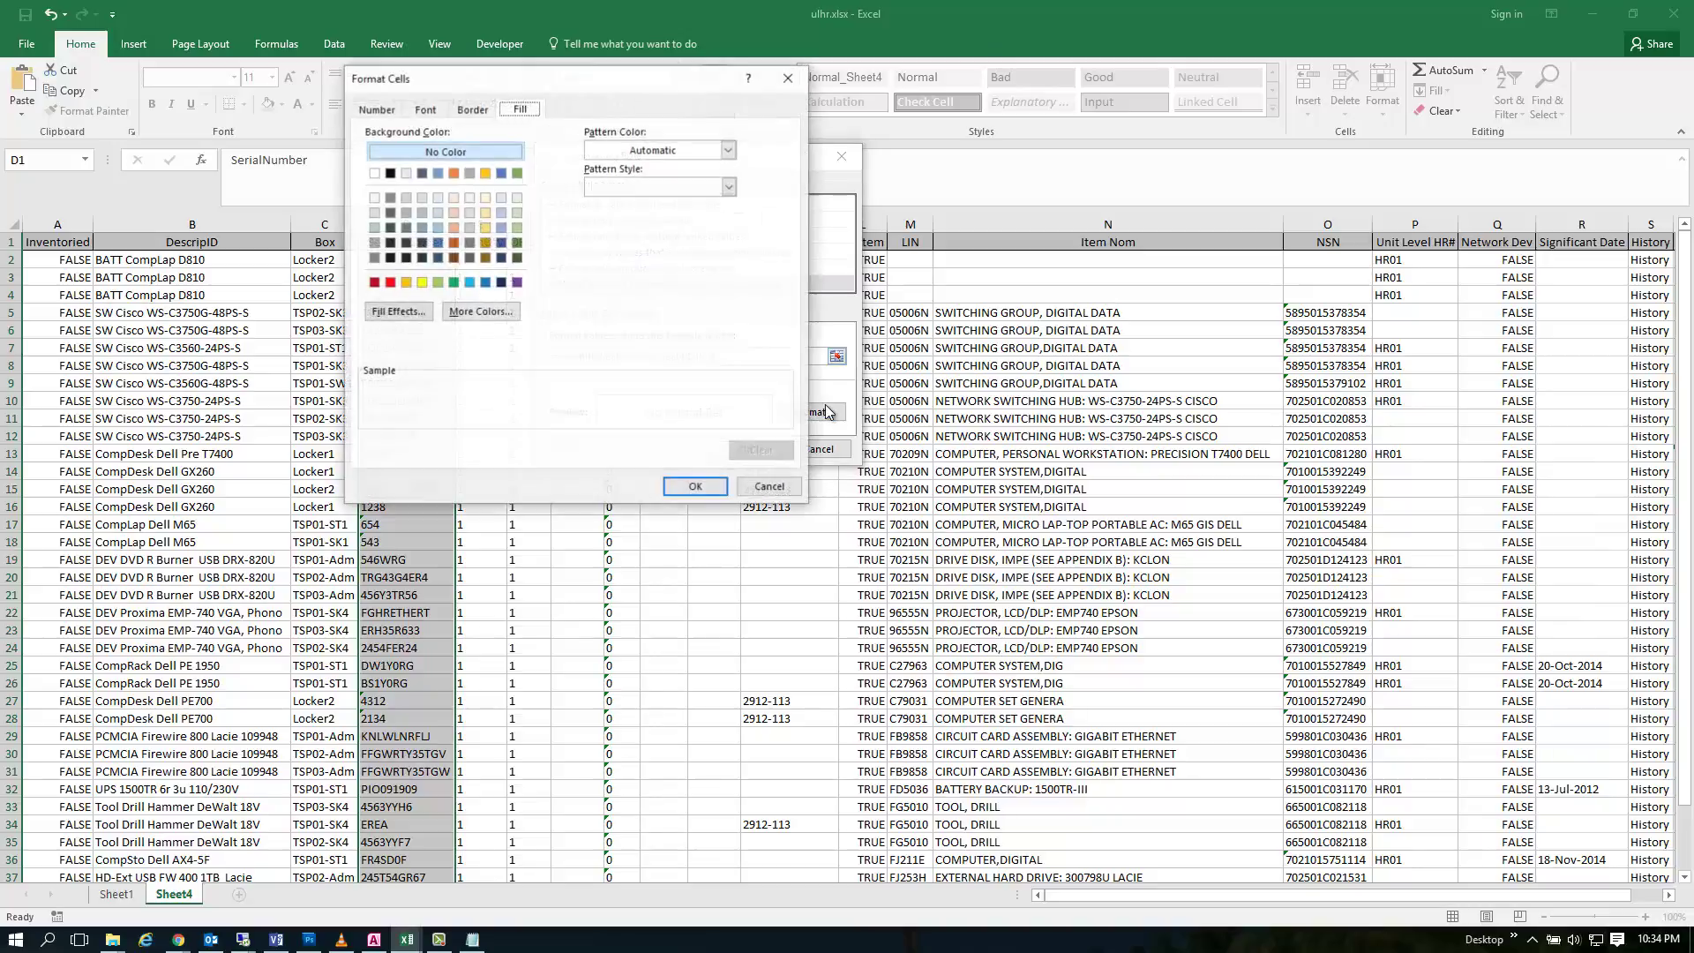
click(423, 286)
click(695, 487)
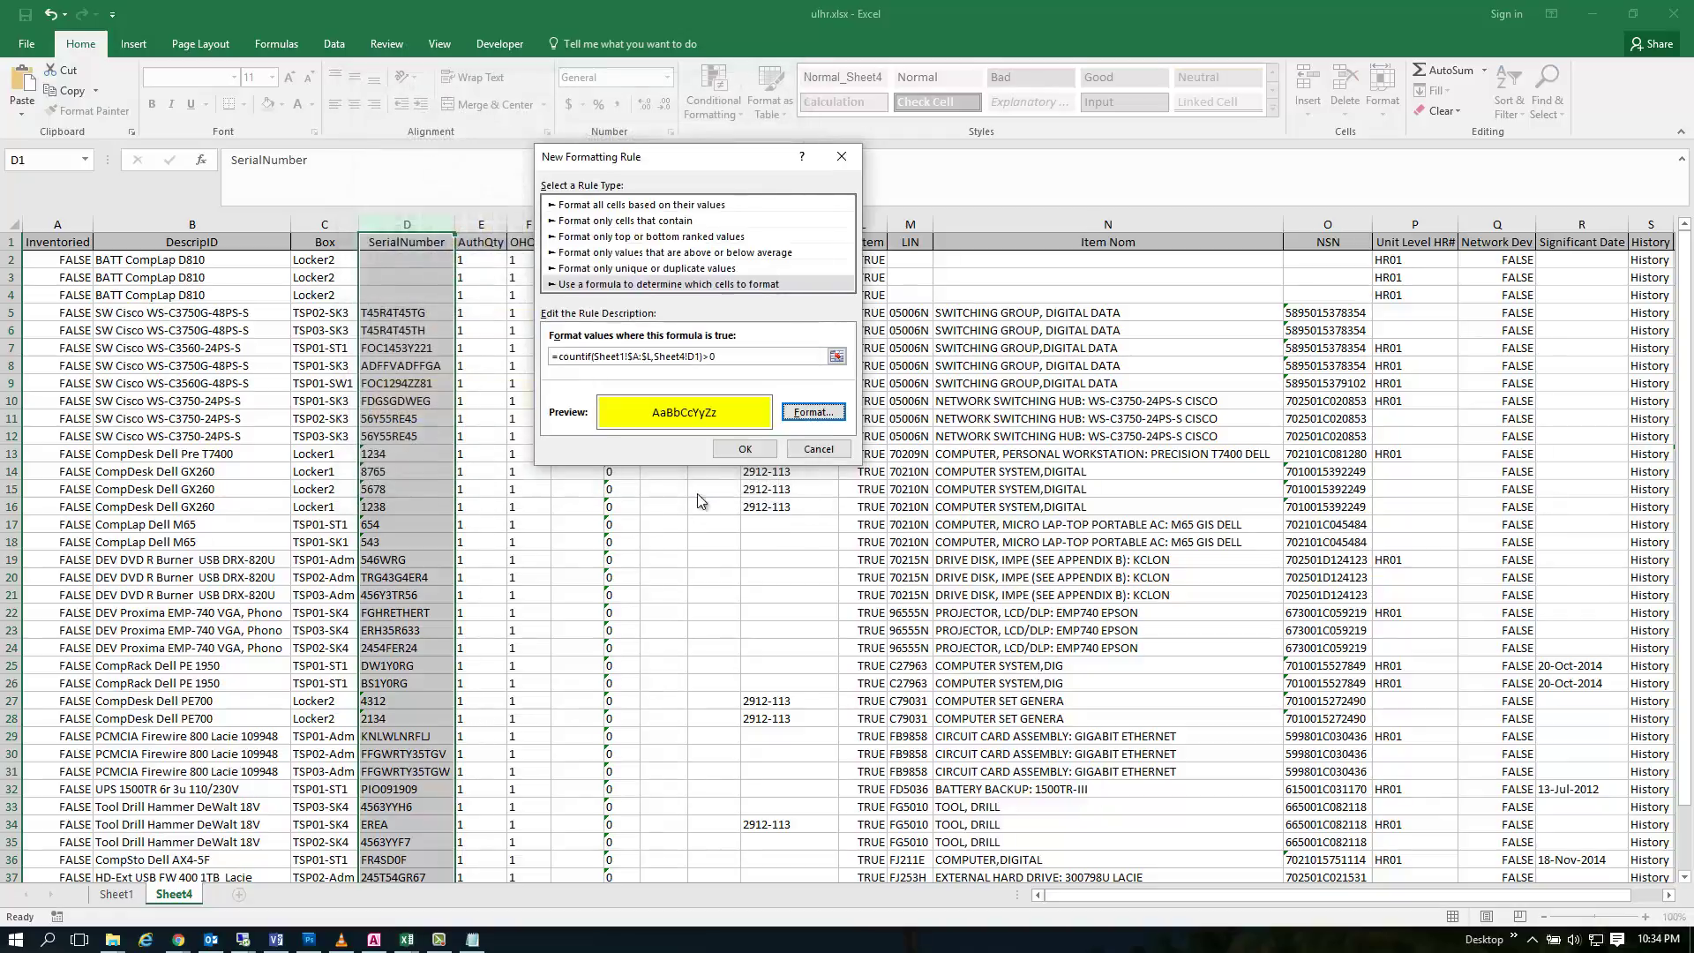
click(745, 449)
click(661, 437)
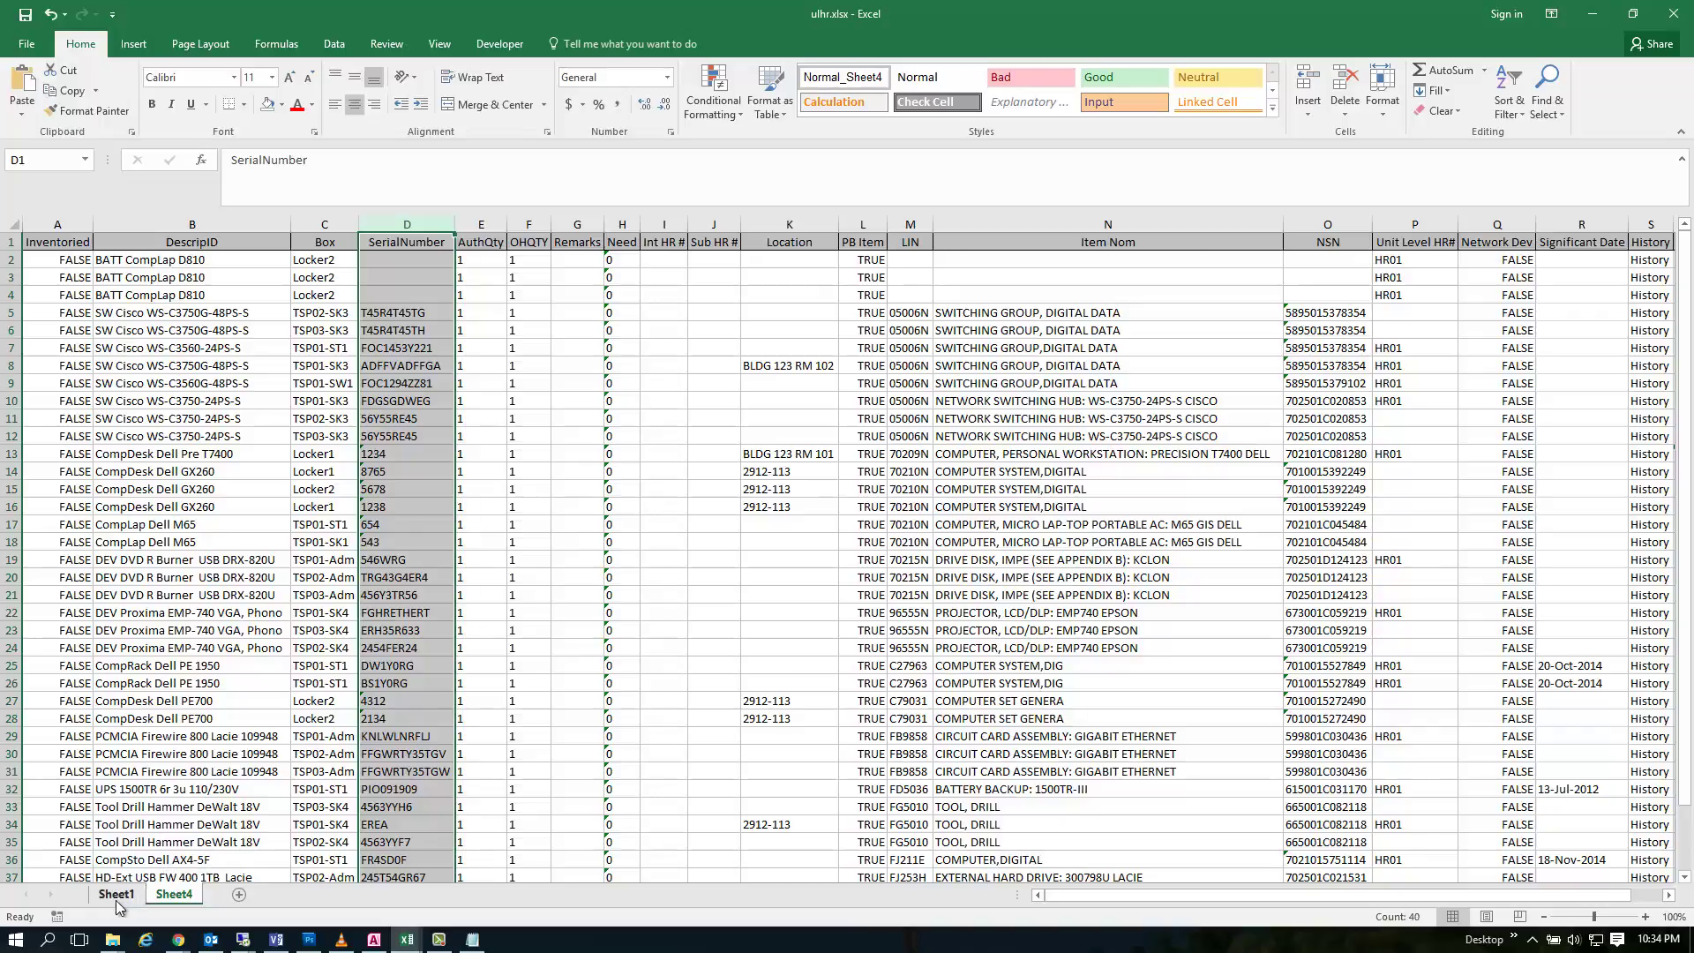
Step: Copy the leading space before FOC1294ZZ81 in Sheet1 cell A13
click(117, 902)
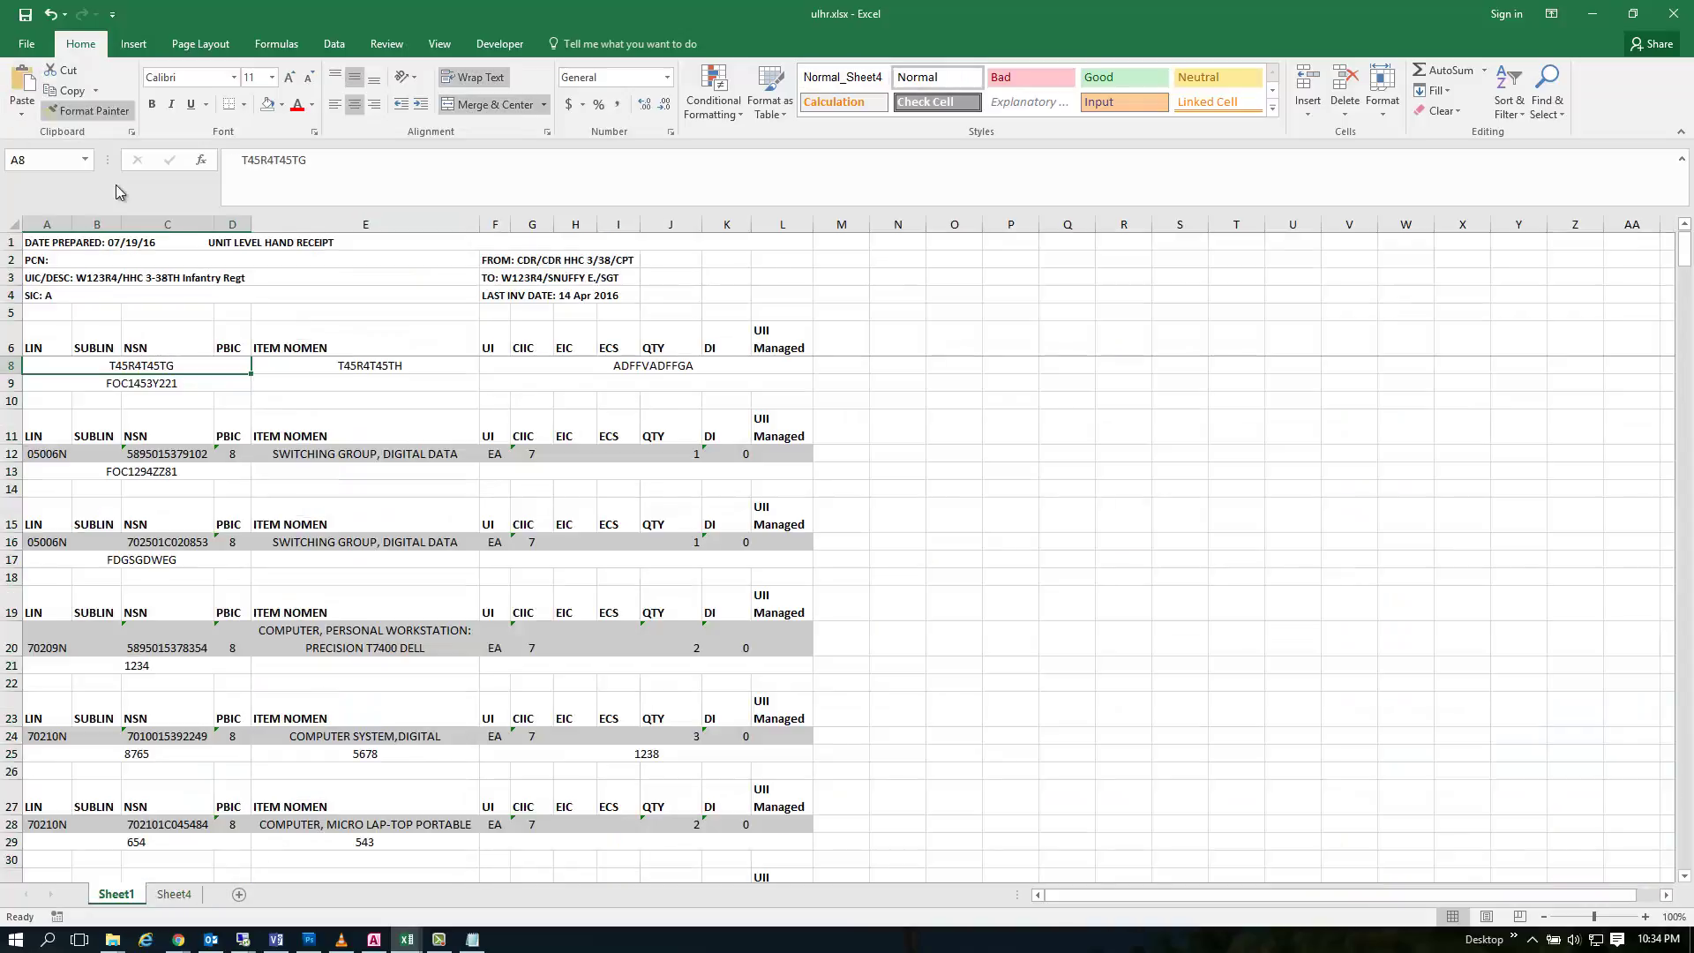
drag(52, 221, 766, 234)
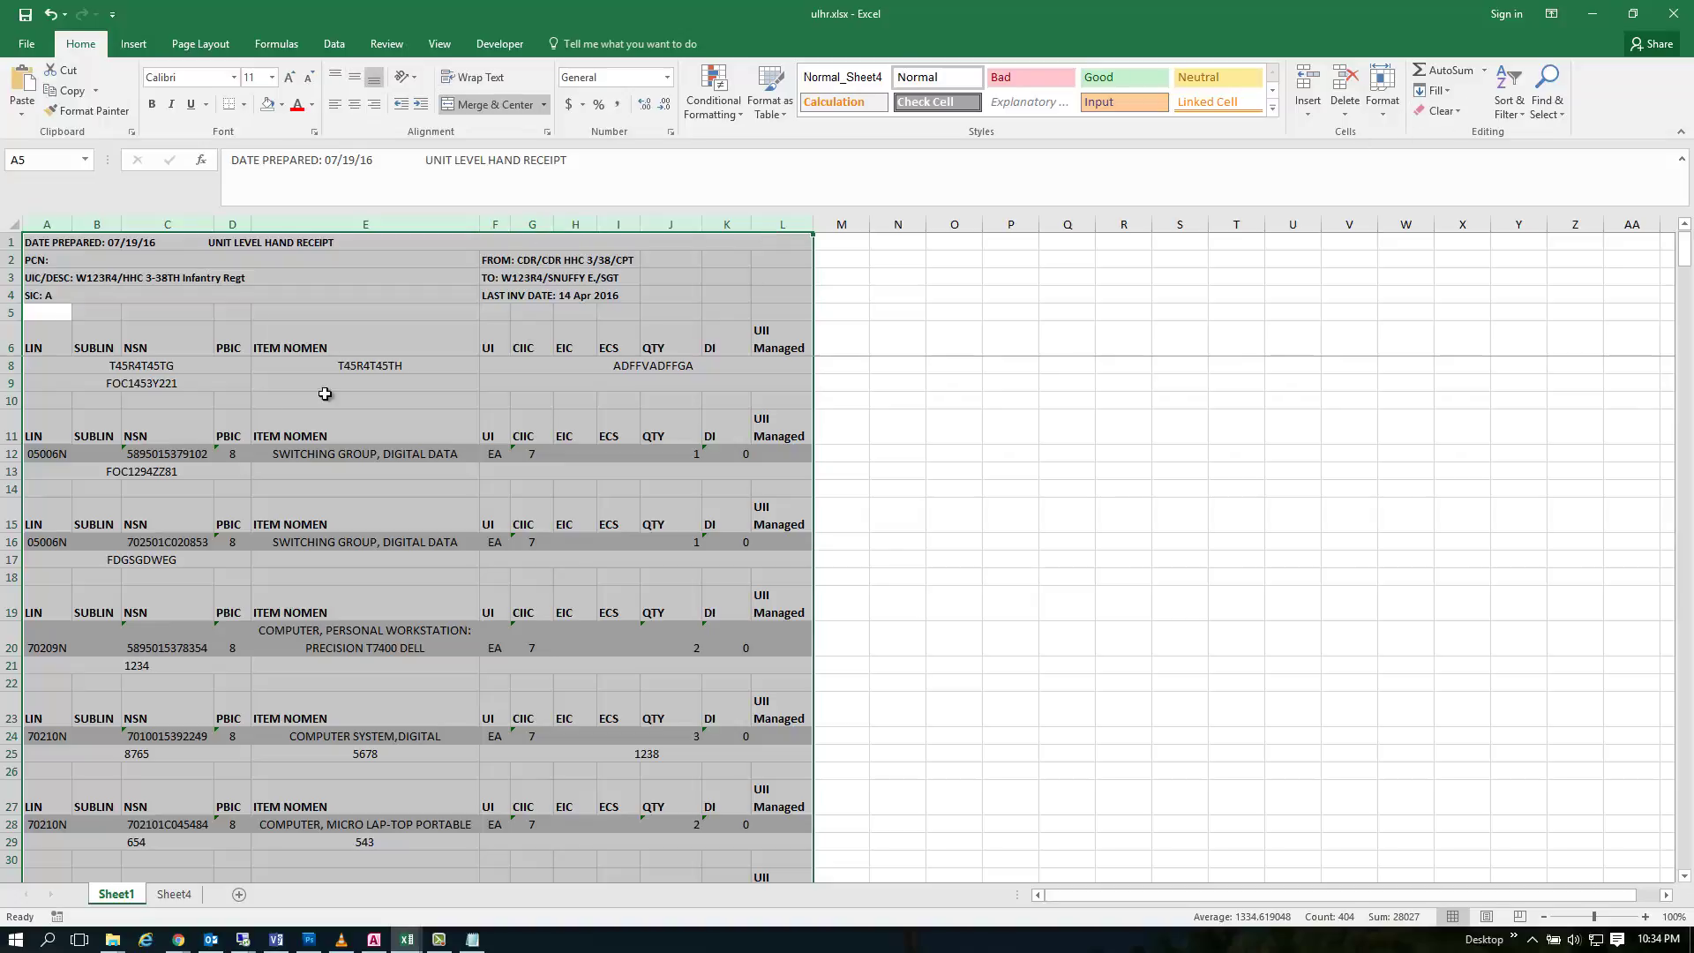
click(97, 474)
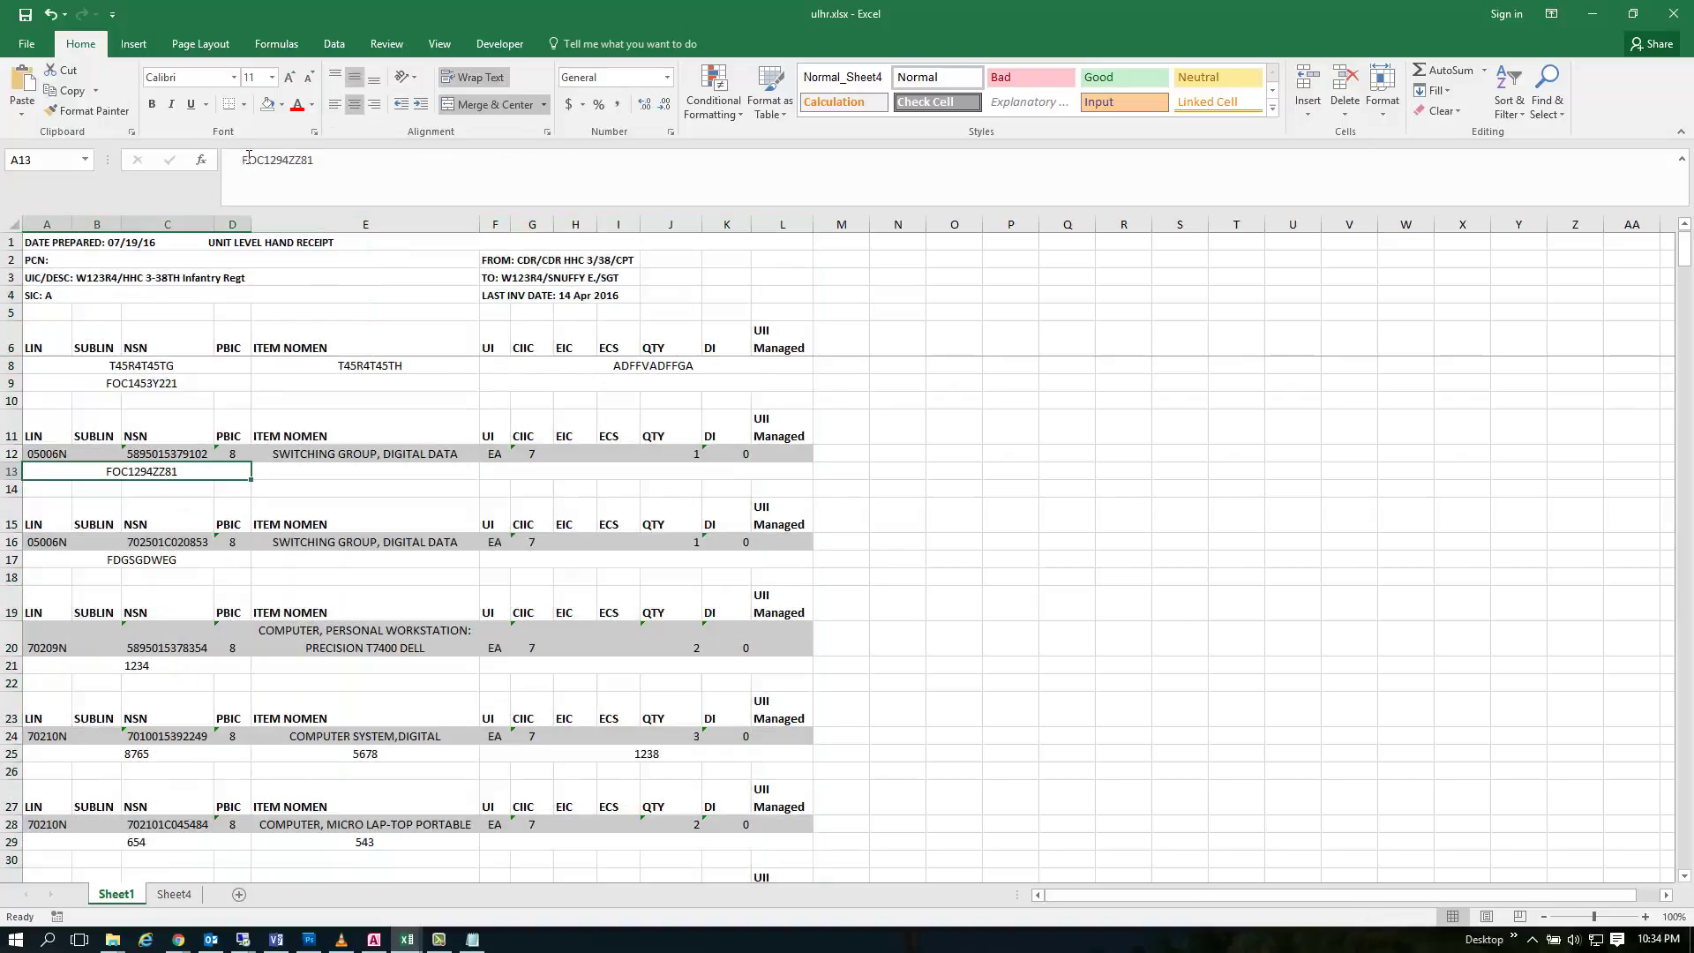
click(240, 159)
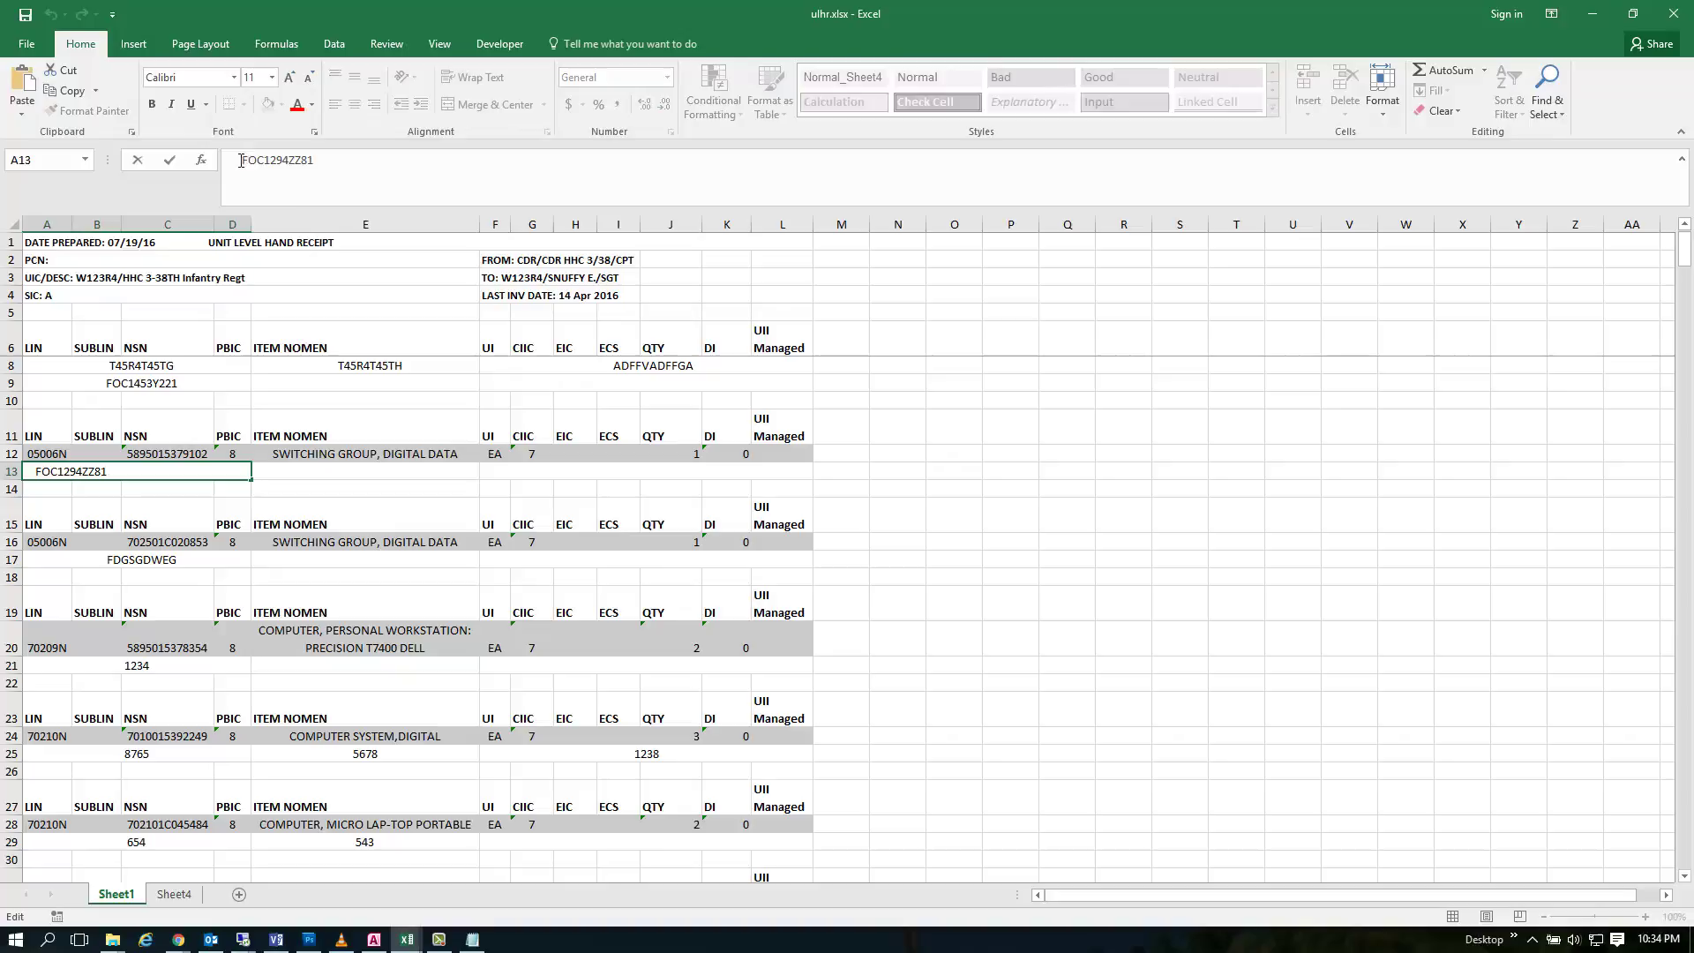
drag(241, 160, 235, 162)
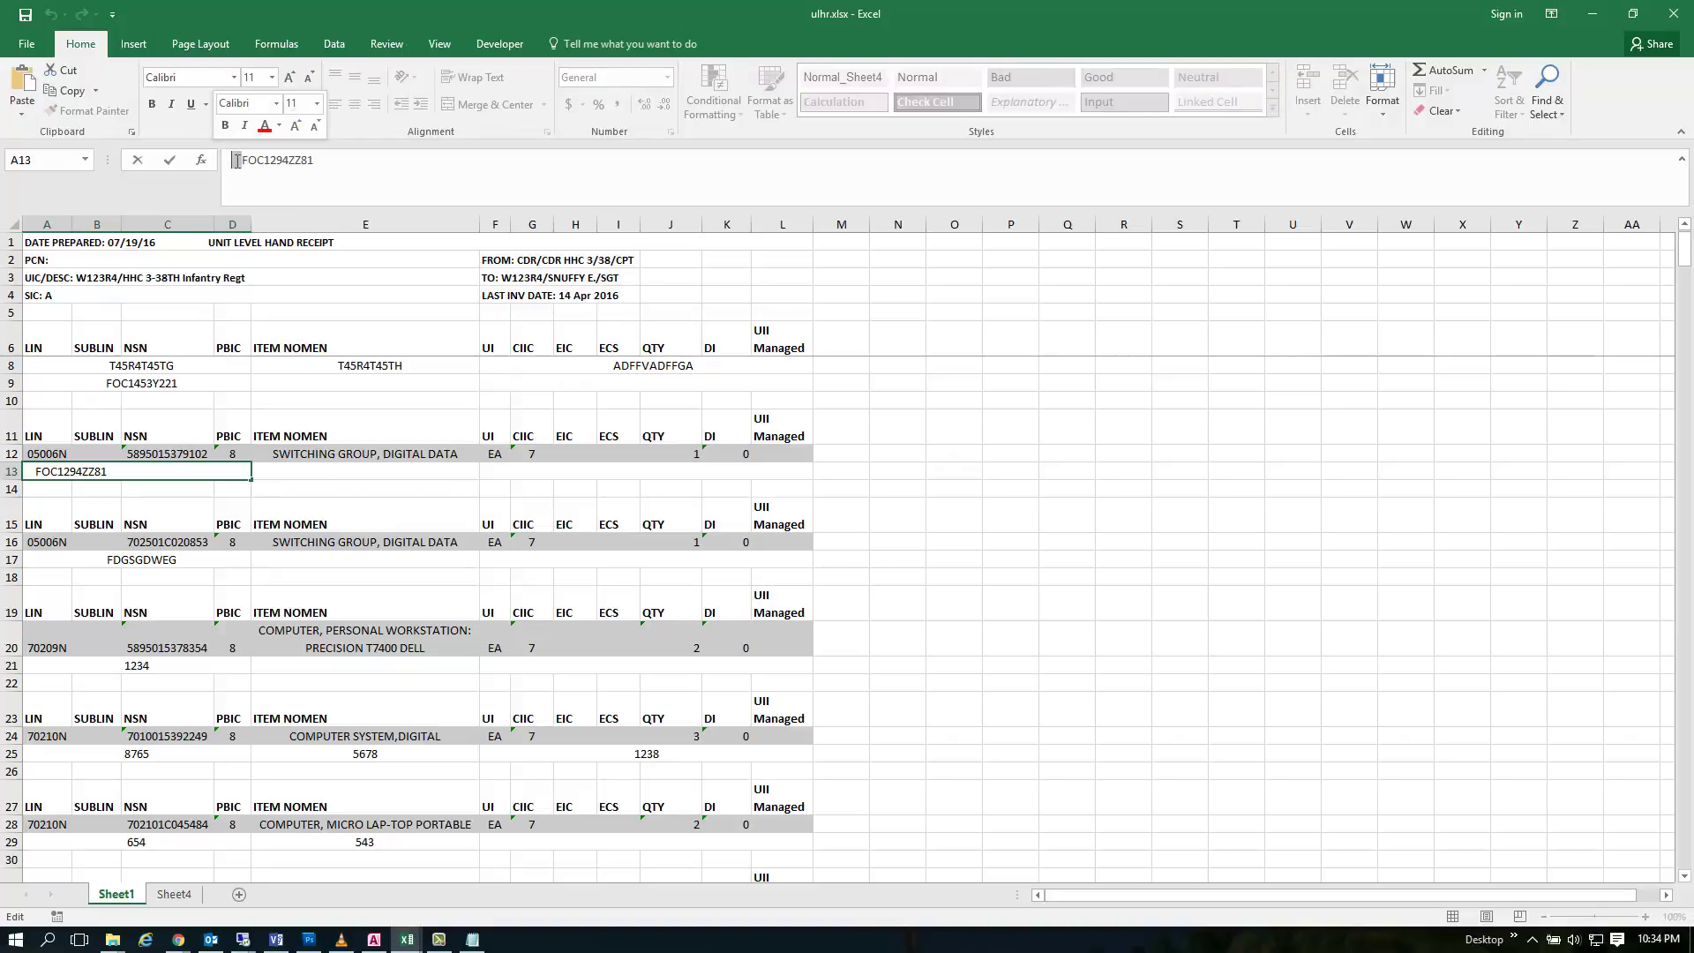
right_click(237, 160)
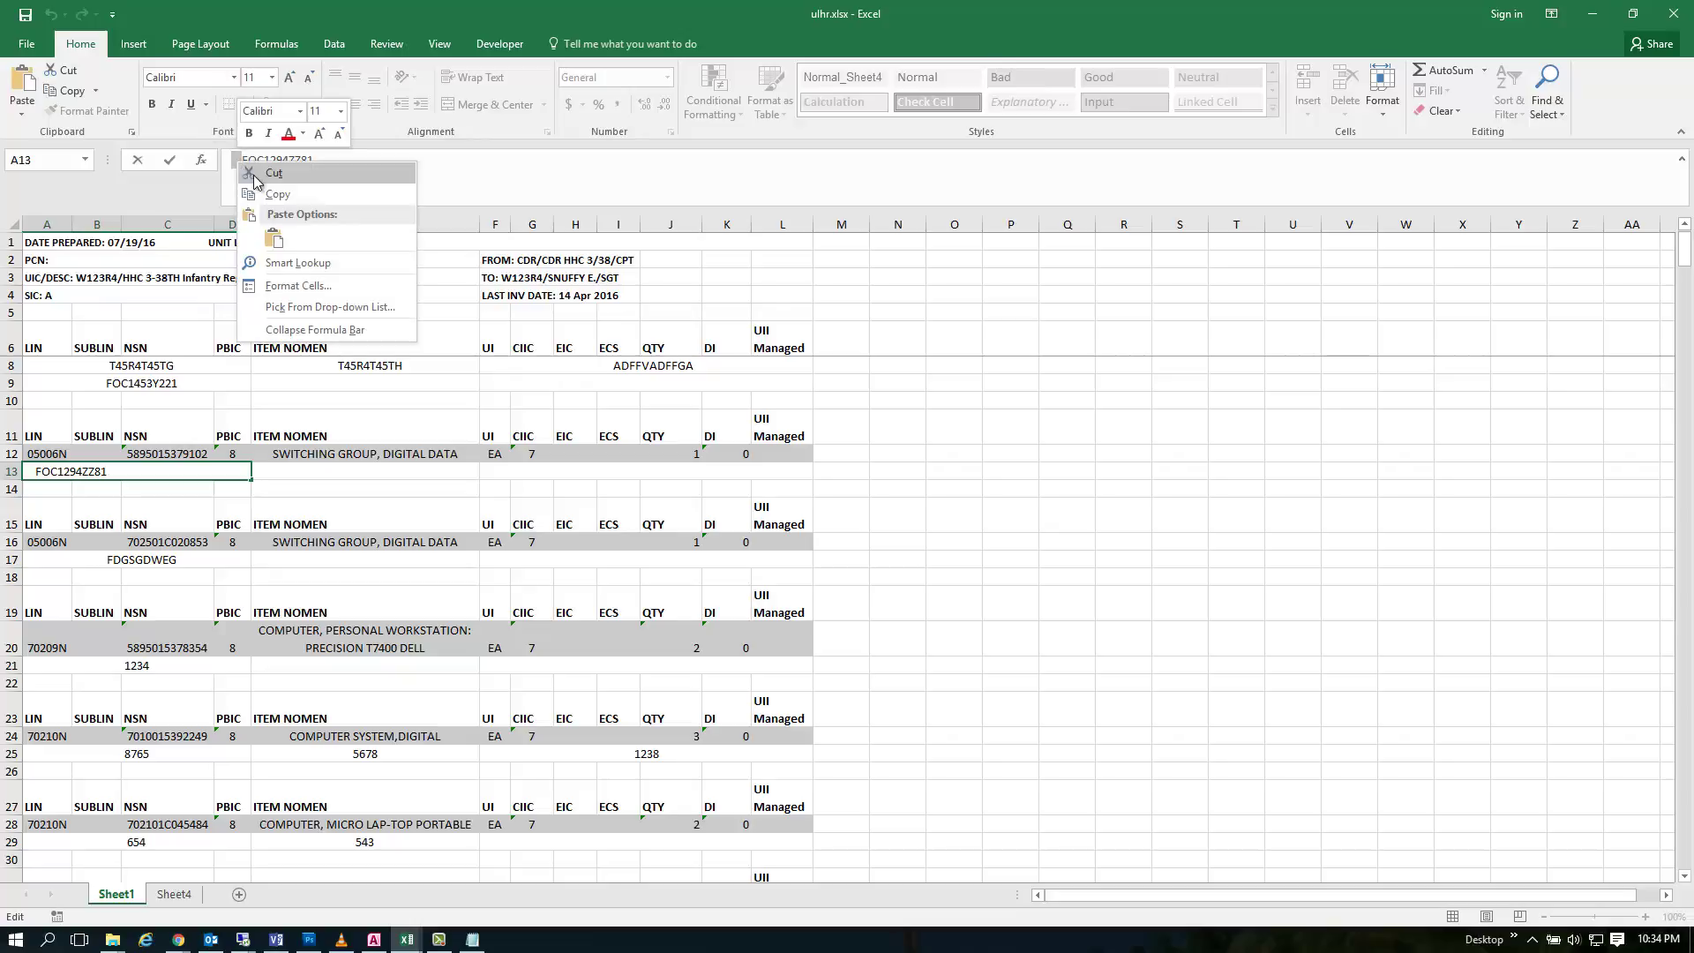
click(262, 193)
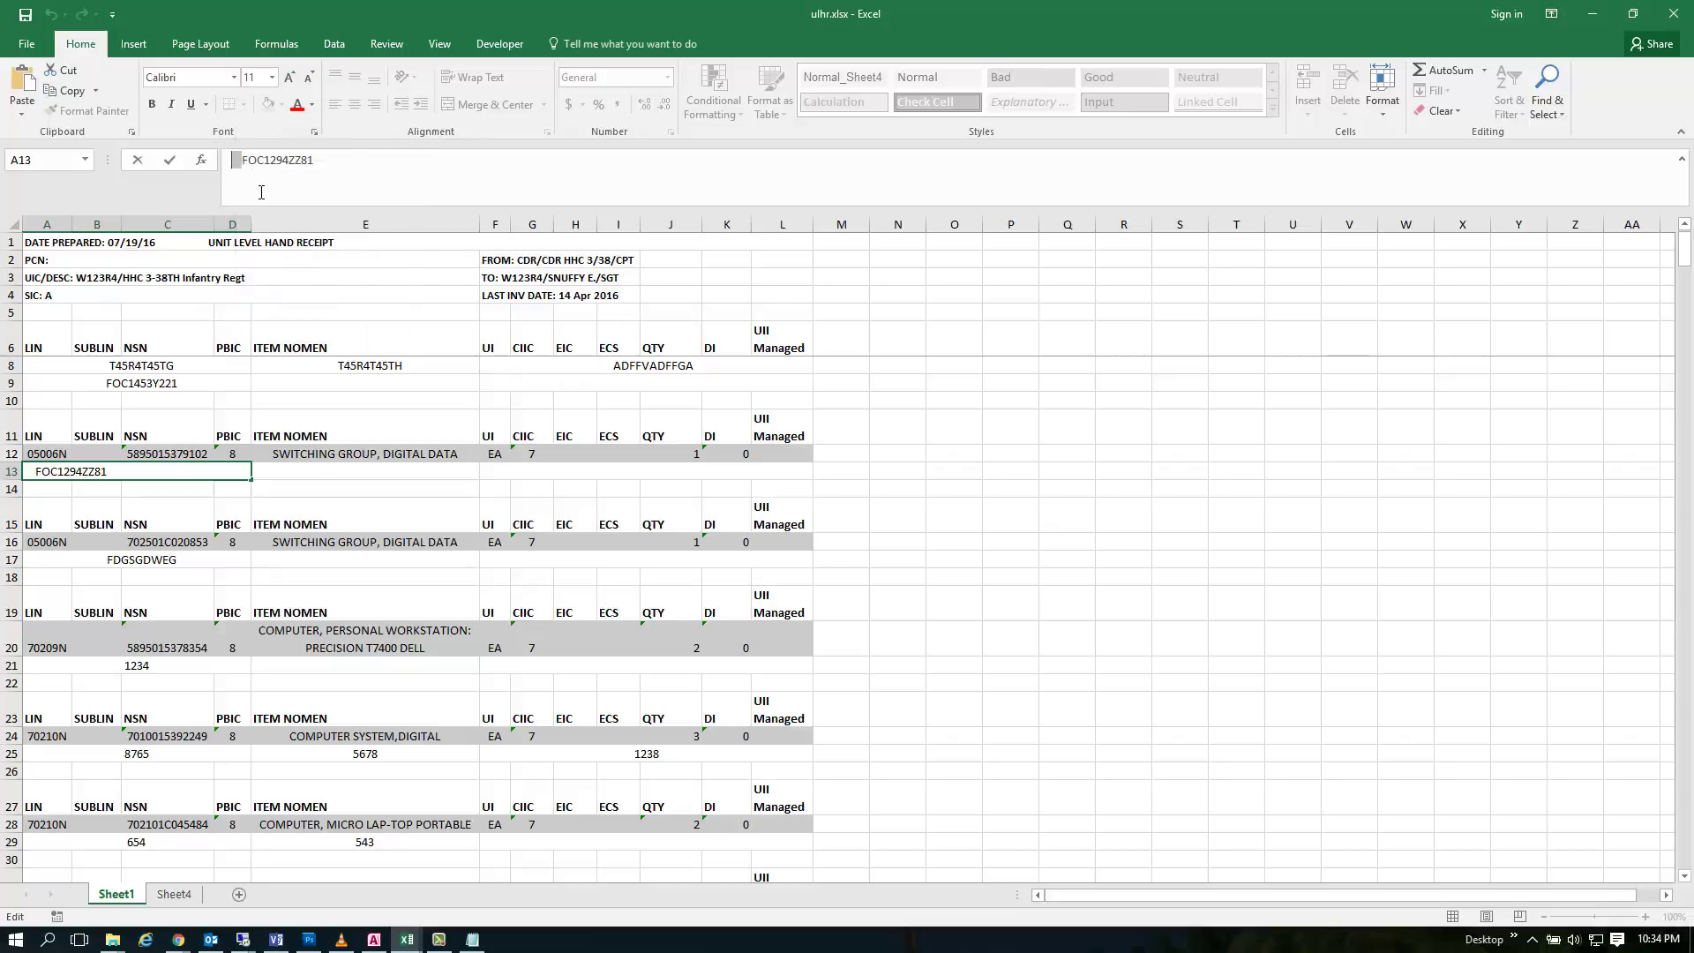
Step: Replace all spaces with nothing across the hand receipt via Find and Replace
click(1547, 100)
click(1568, 152)
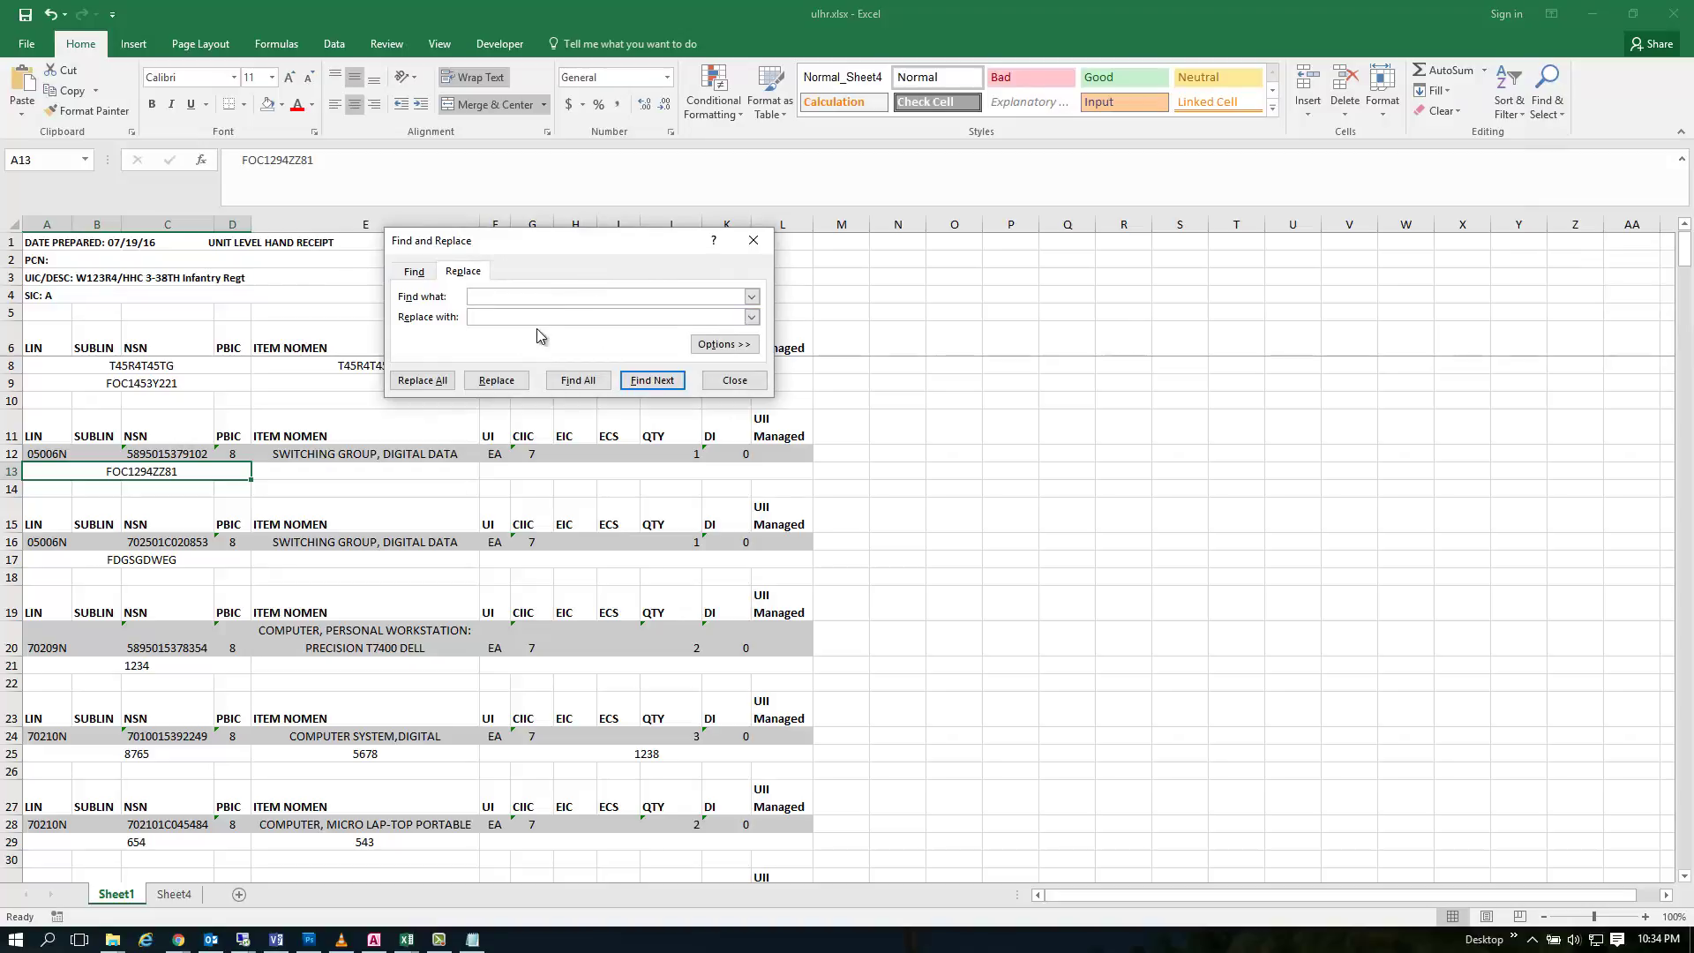
click(441, 390)
click(852, 522)
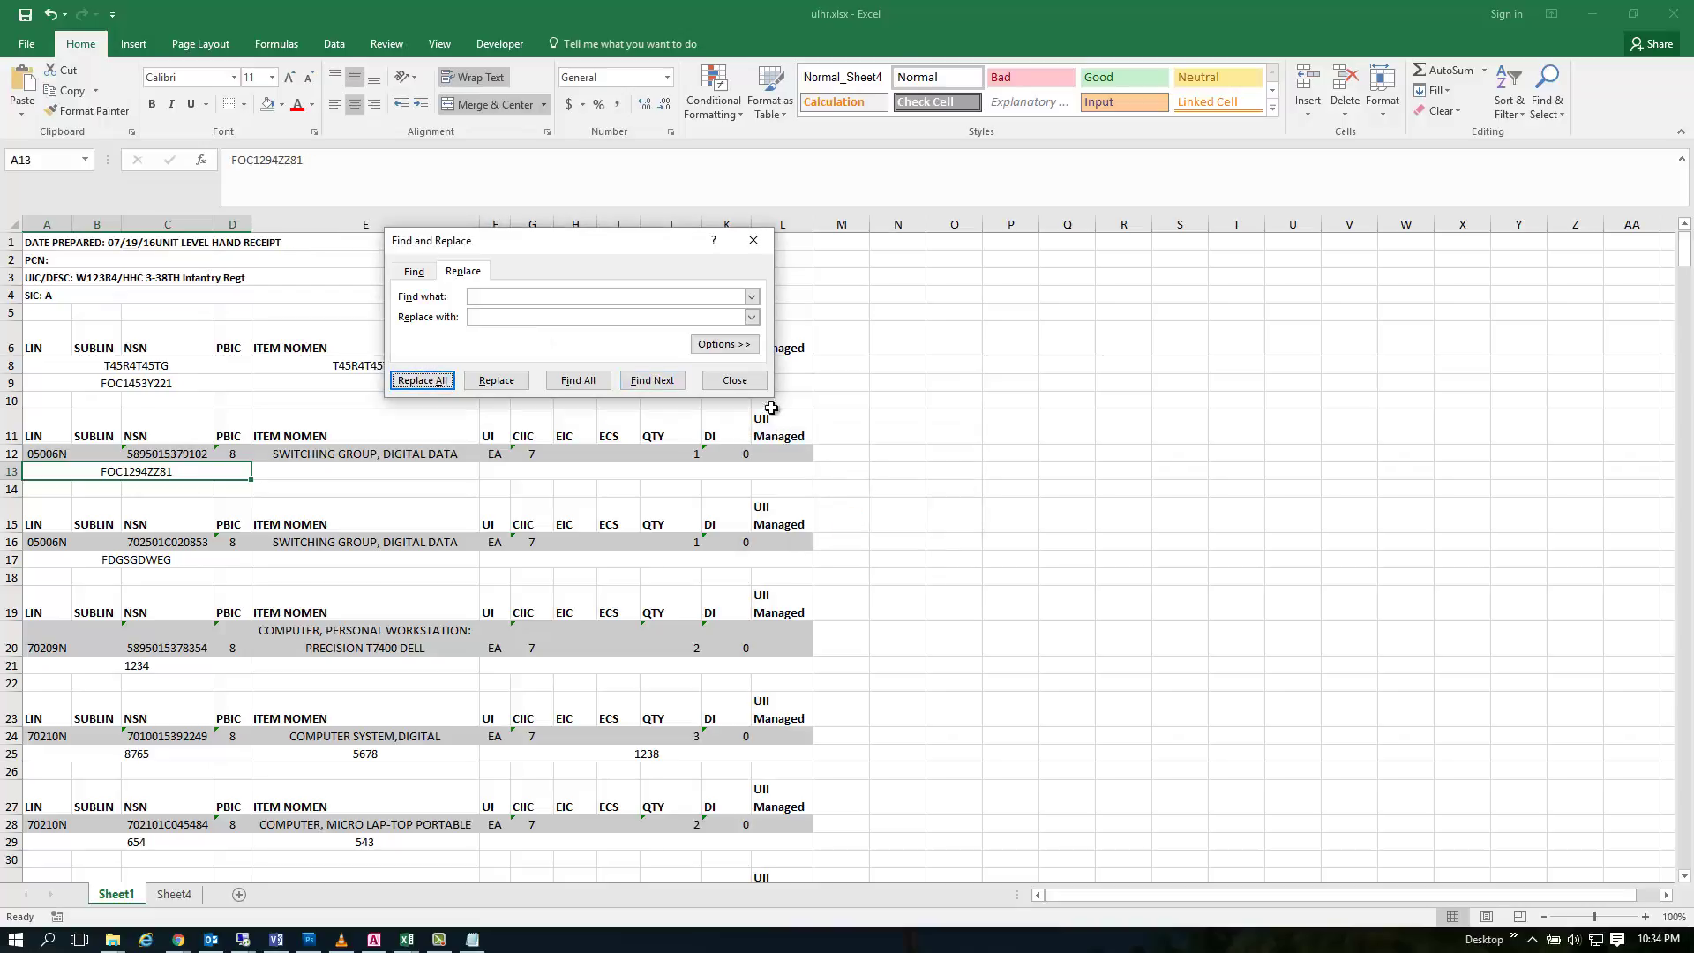
click(738, 380)
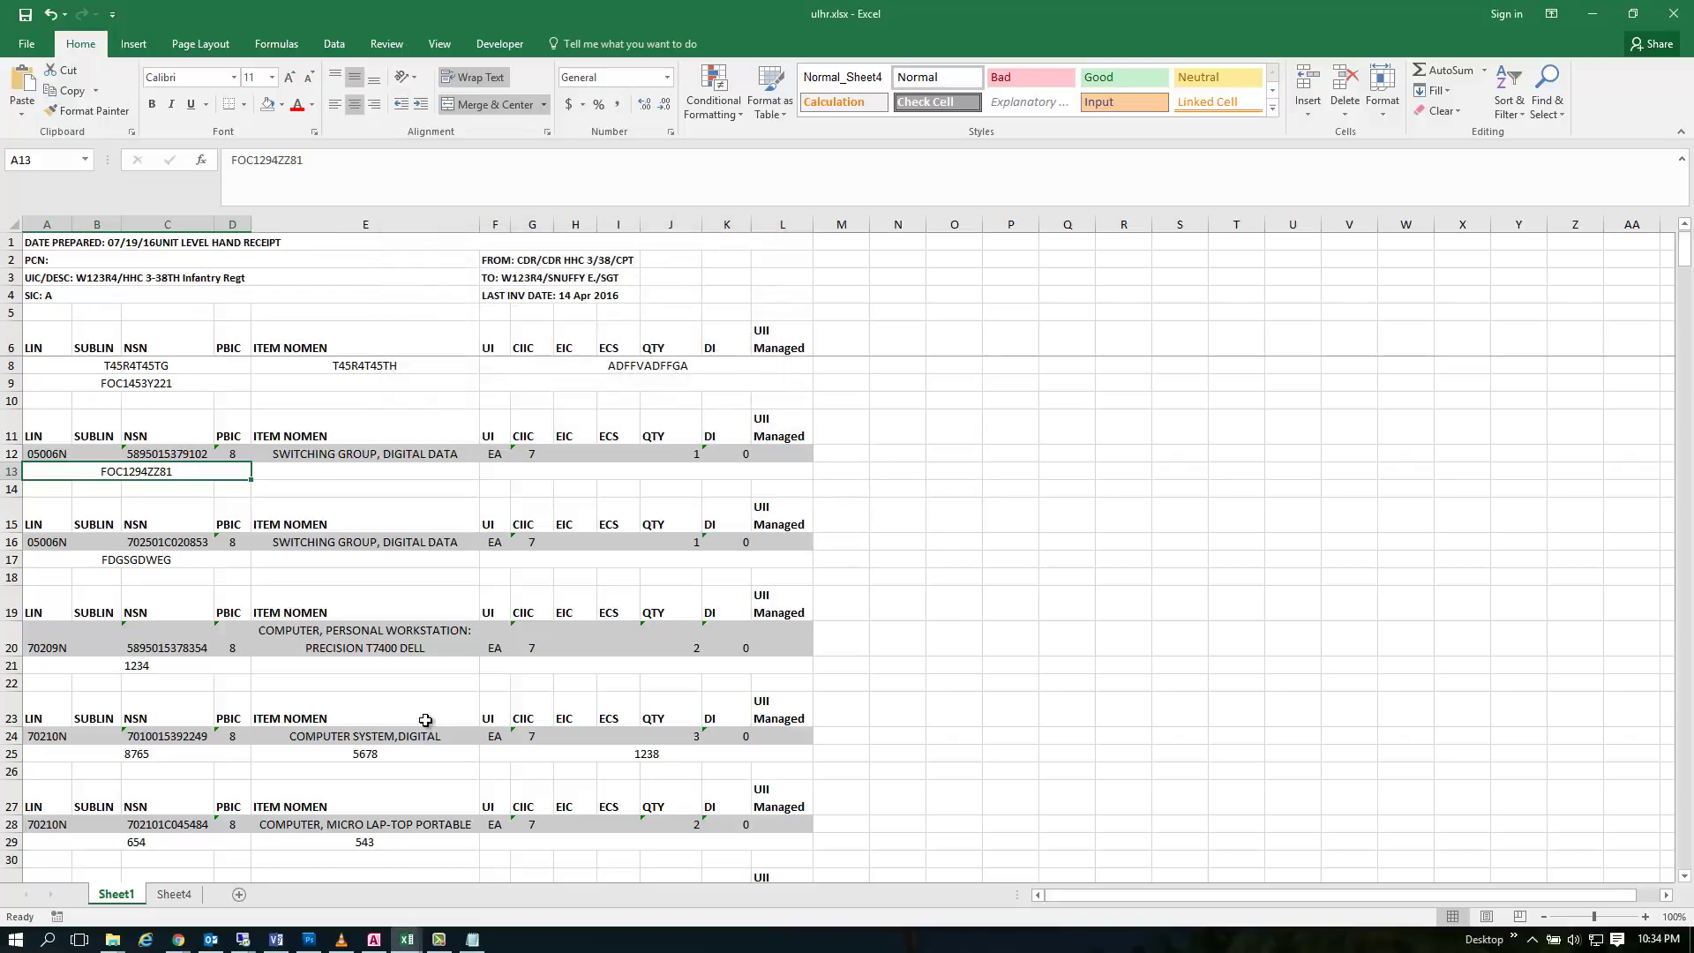
Step: Switch to Sheet4 to view the yellow SerialNumber cells, leaving fill colour unchanged
click(174, 895)
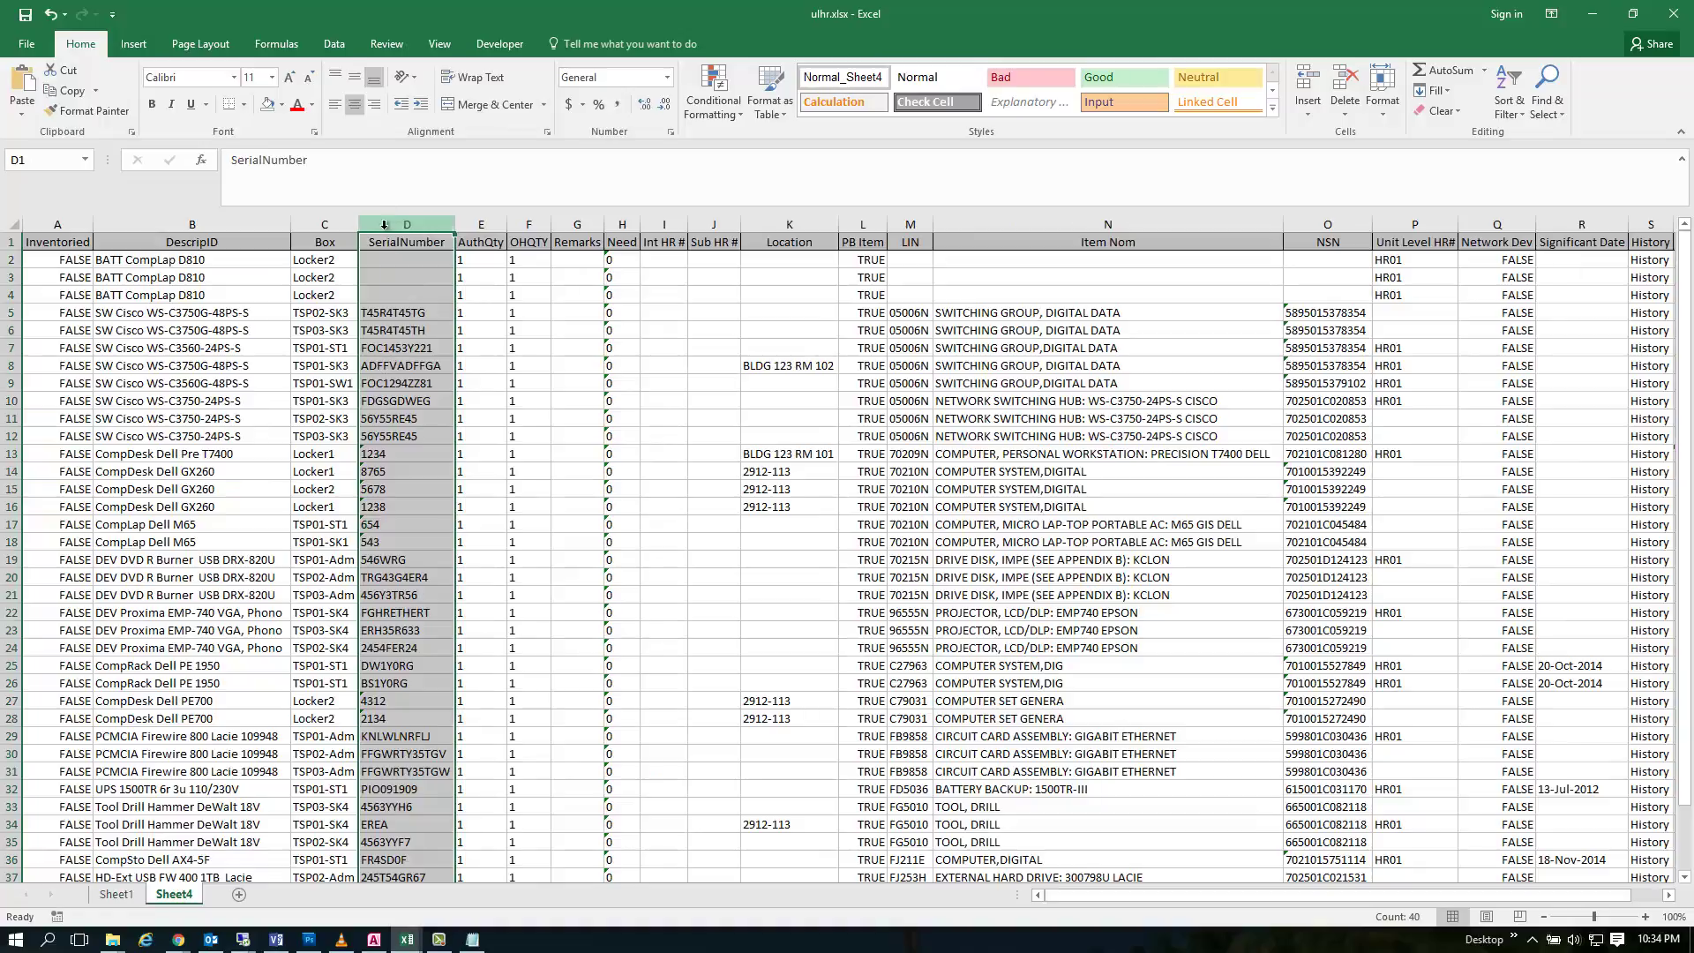
click(282, 110)
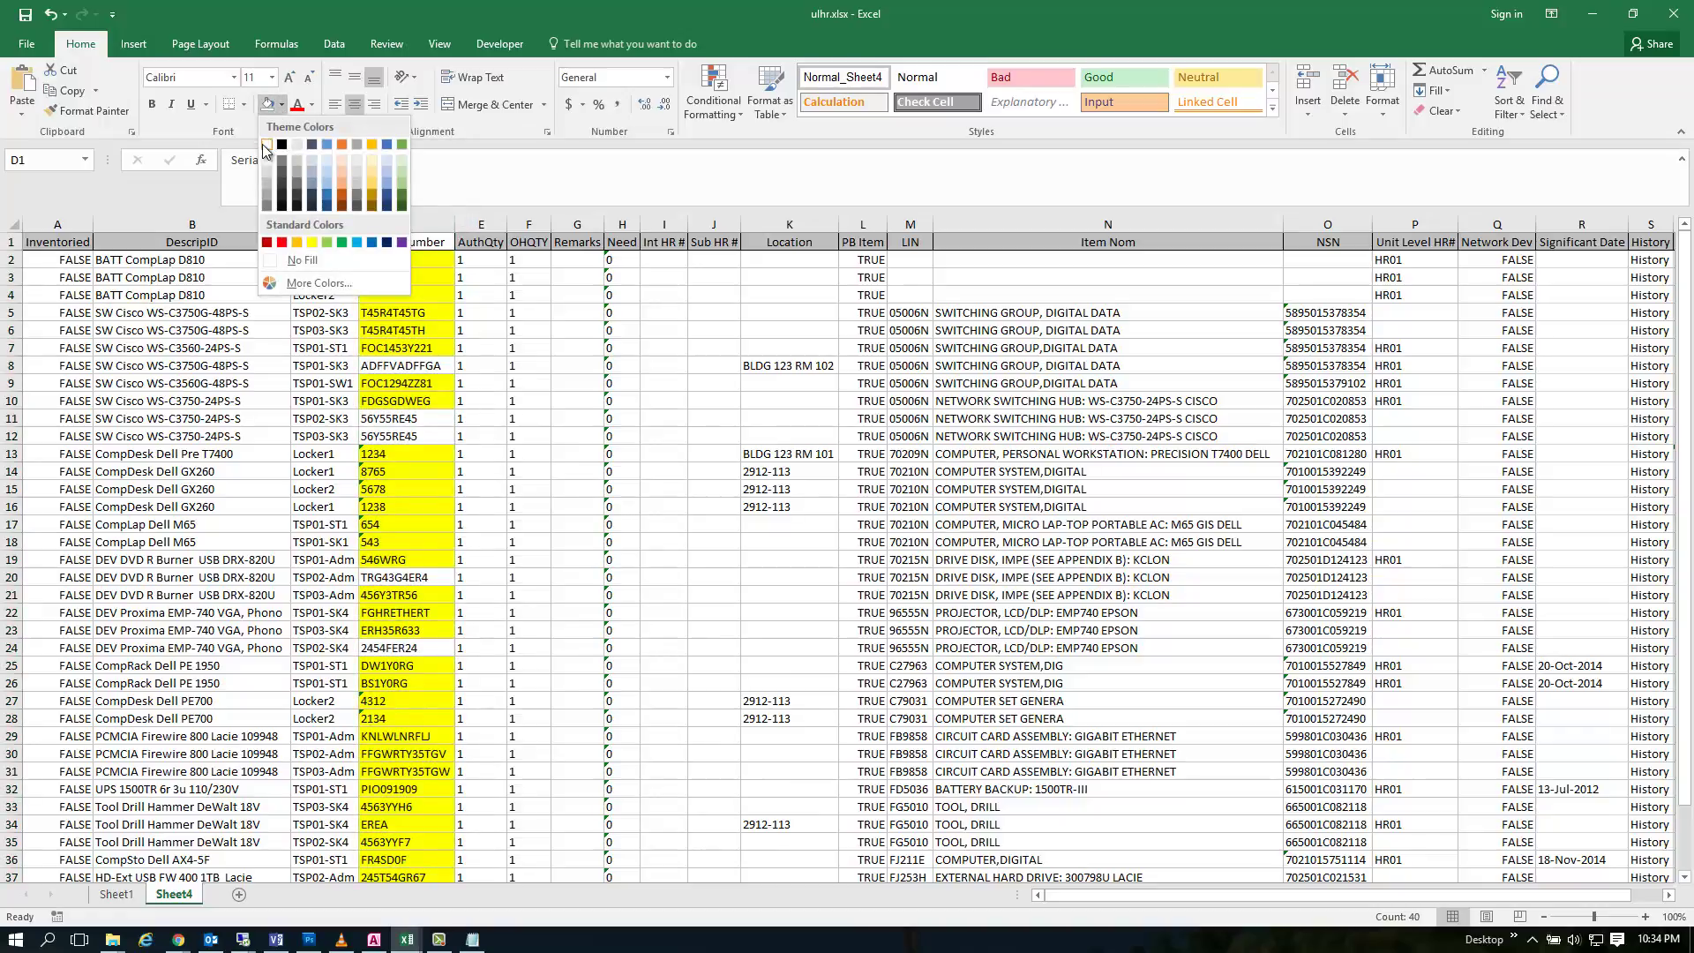
click(379, 300)
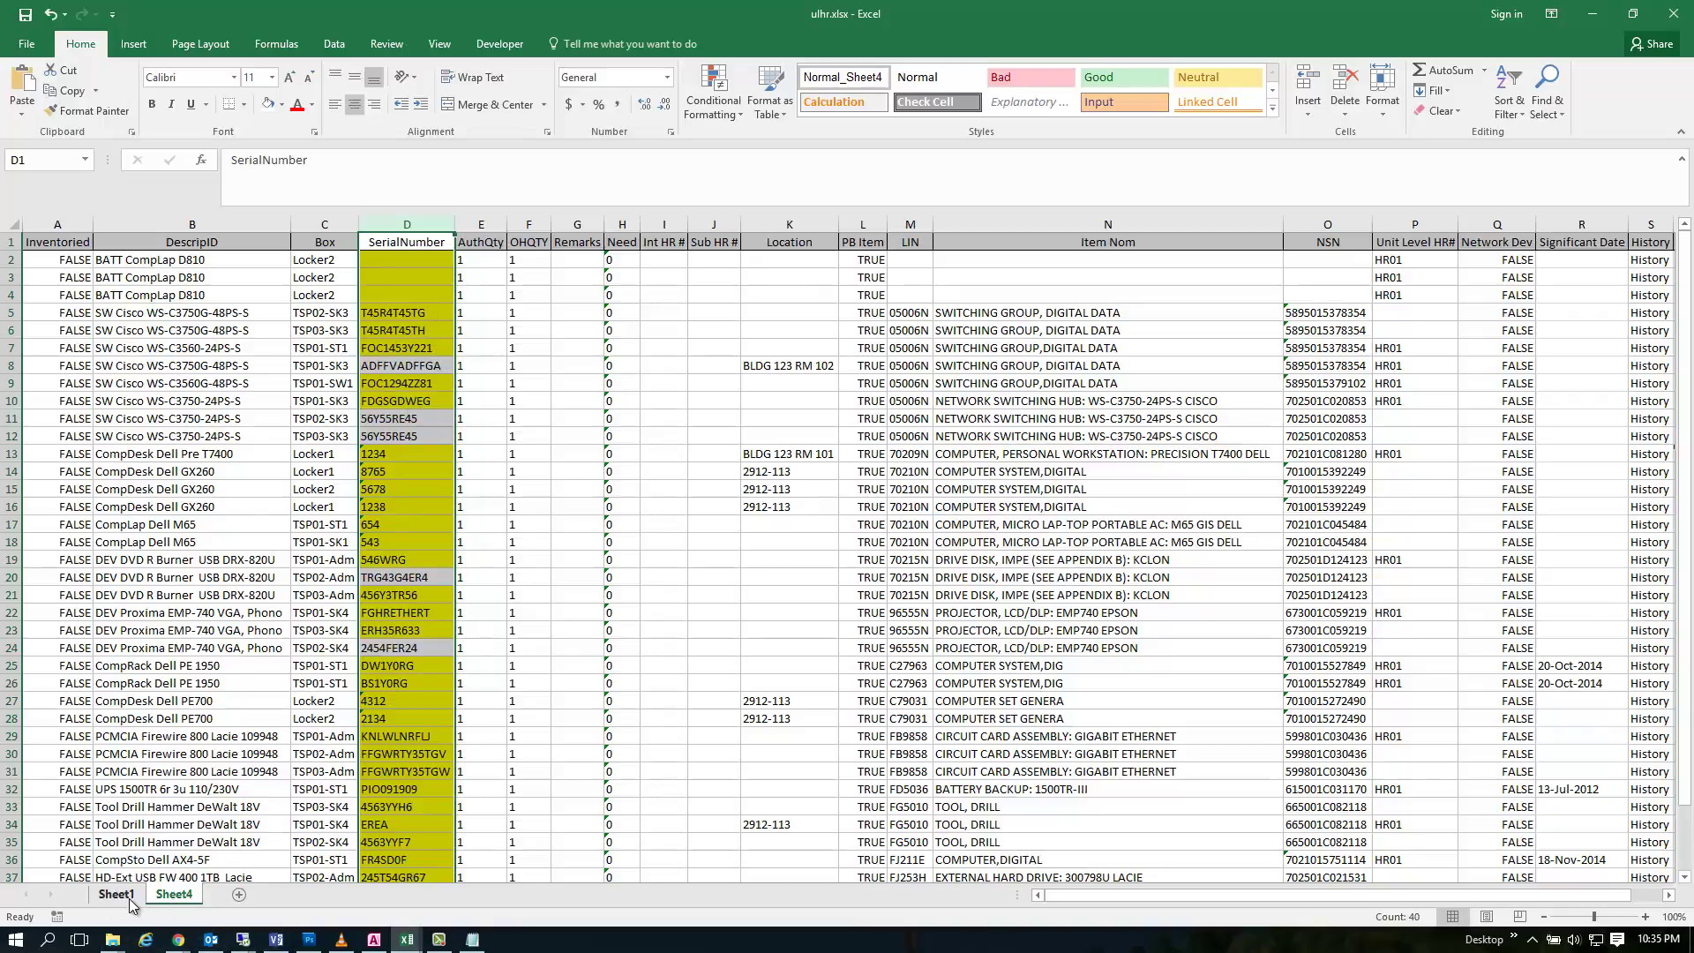
Step: Compare Sheet4 serials 56Y55RE45, TRG43G4ER4 and 2454FER24 against the Sheet1 hand receipt
click(122, 893)
click(176, 894)
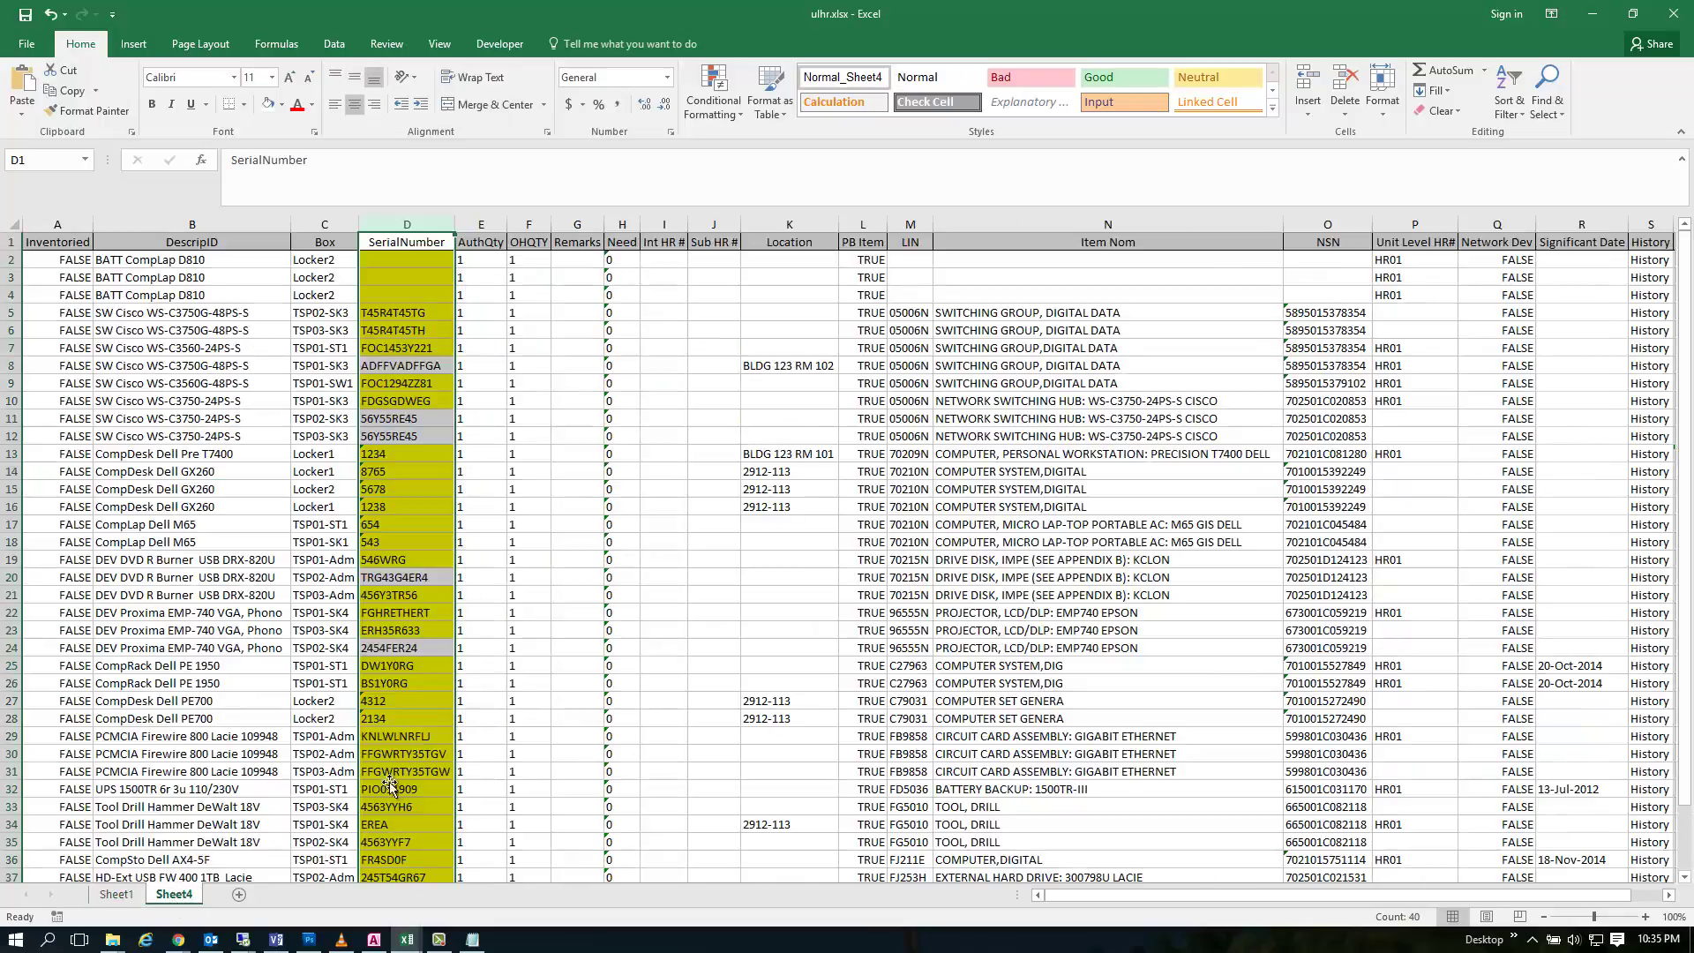
click(436, 369)
click(423, 420)
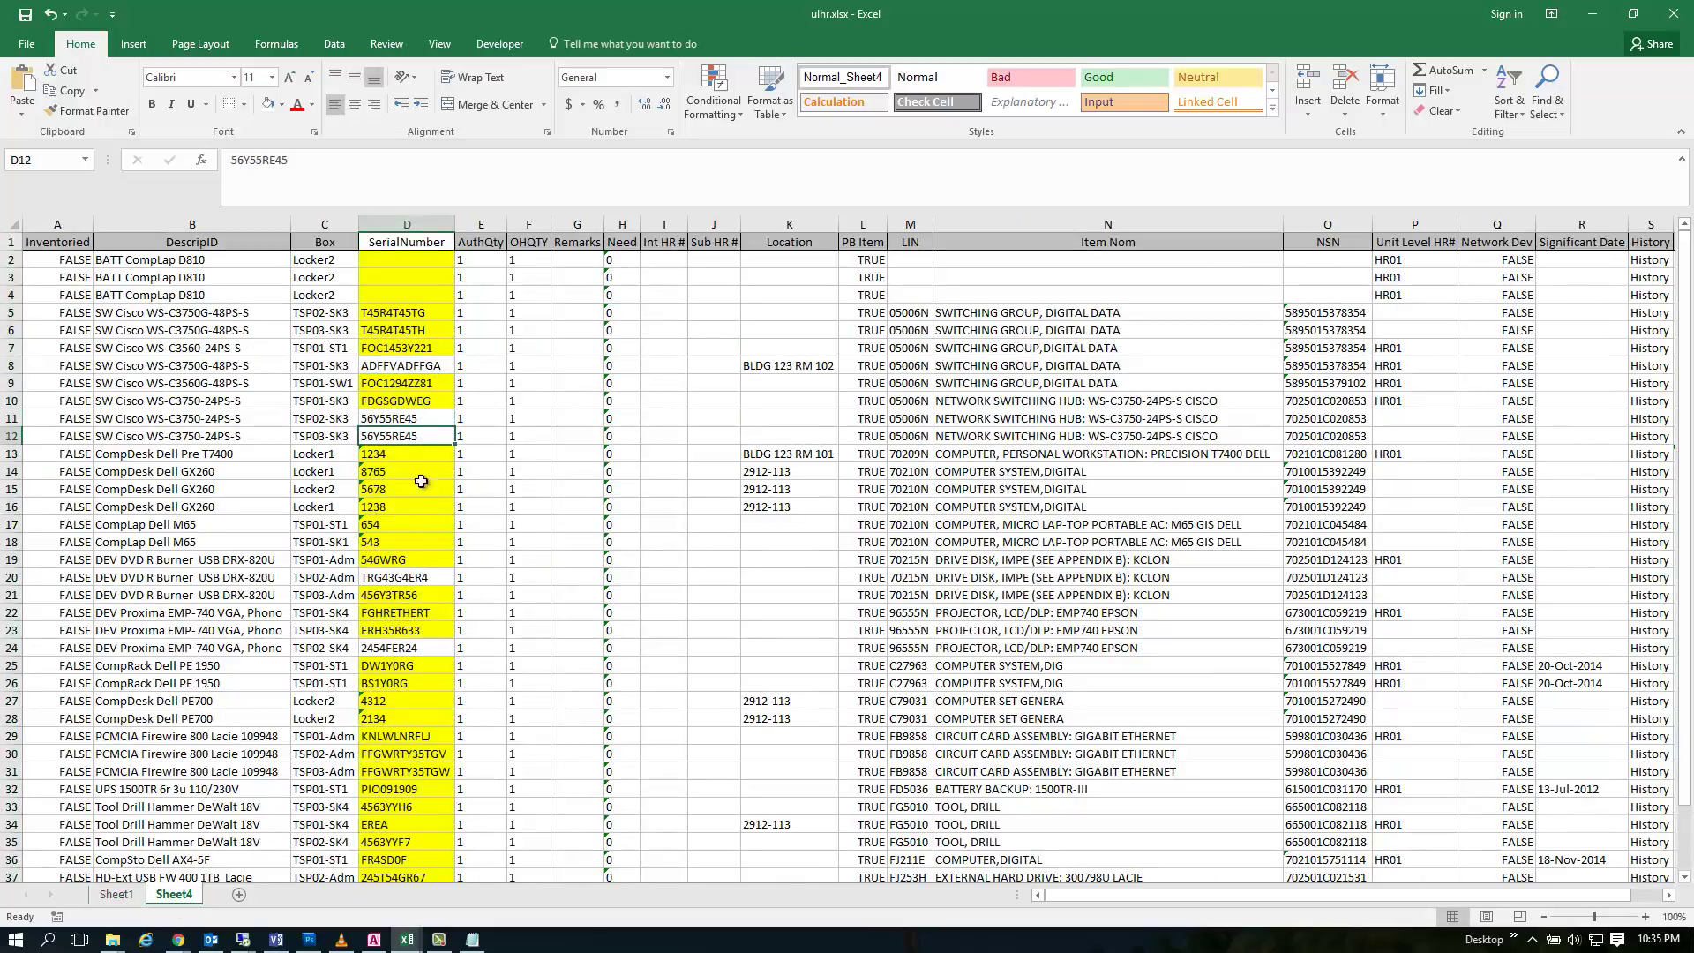
click(414, 575)
click(414, 646)
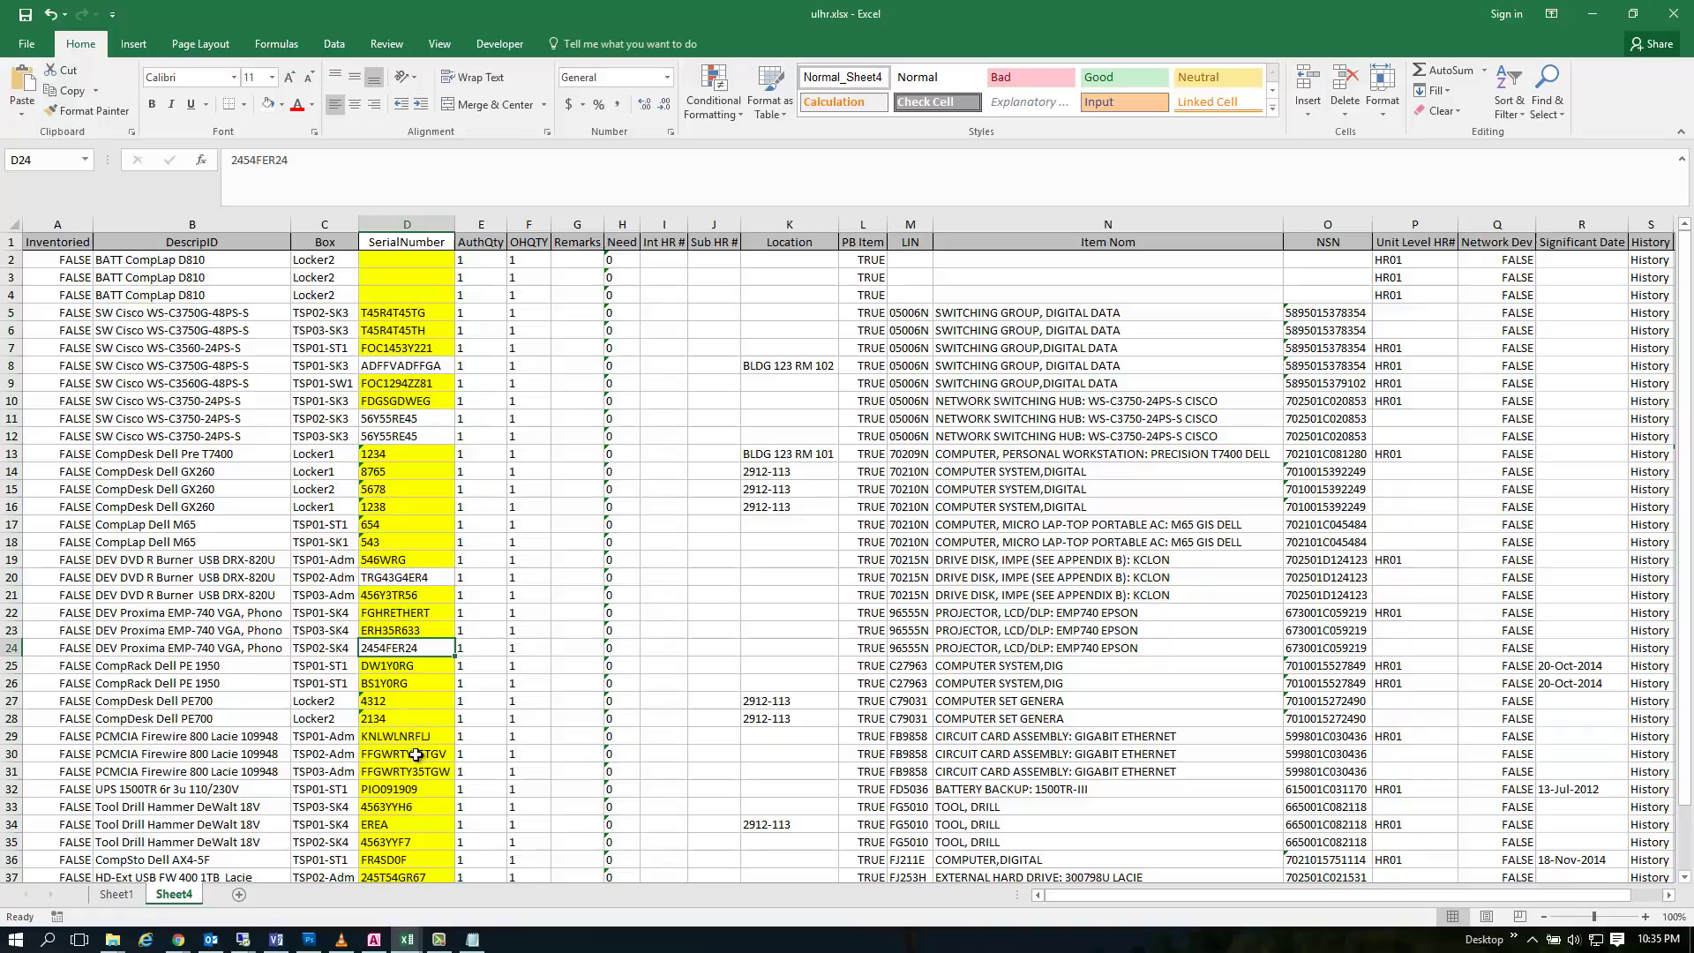
click(116, 894)
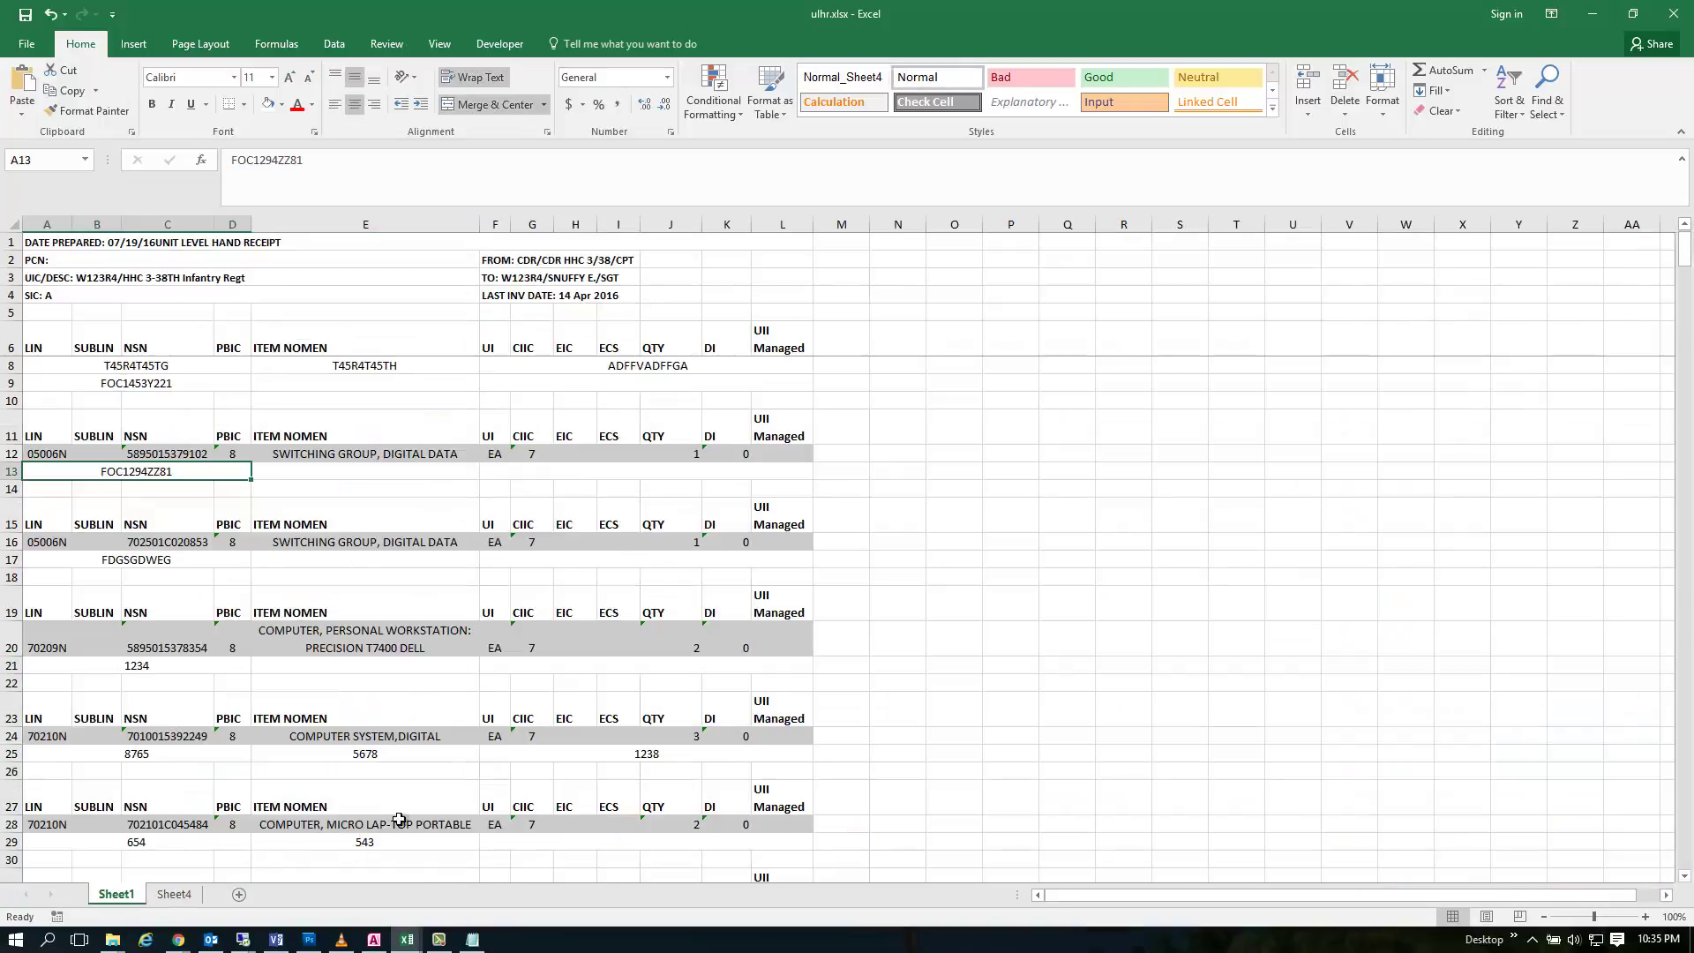
click(174, 895)
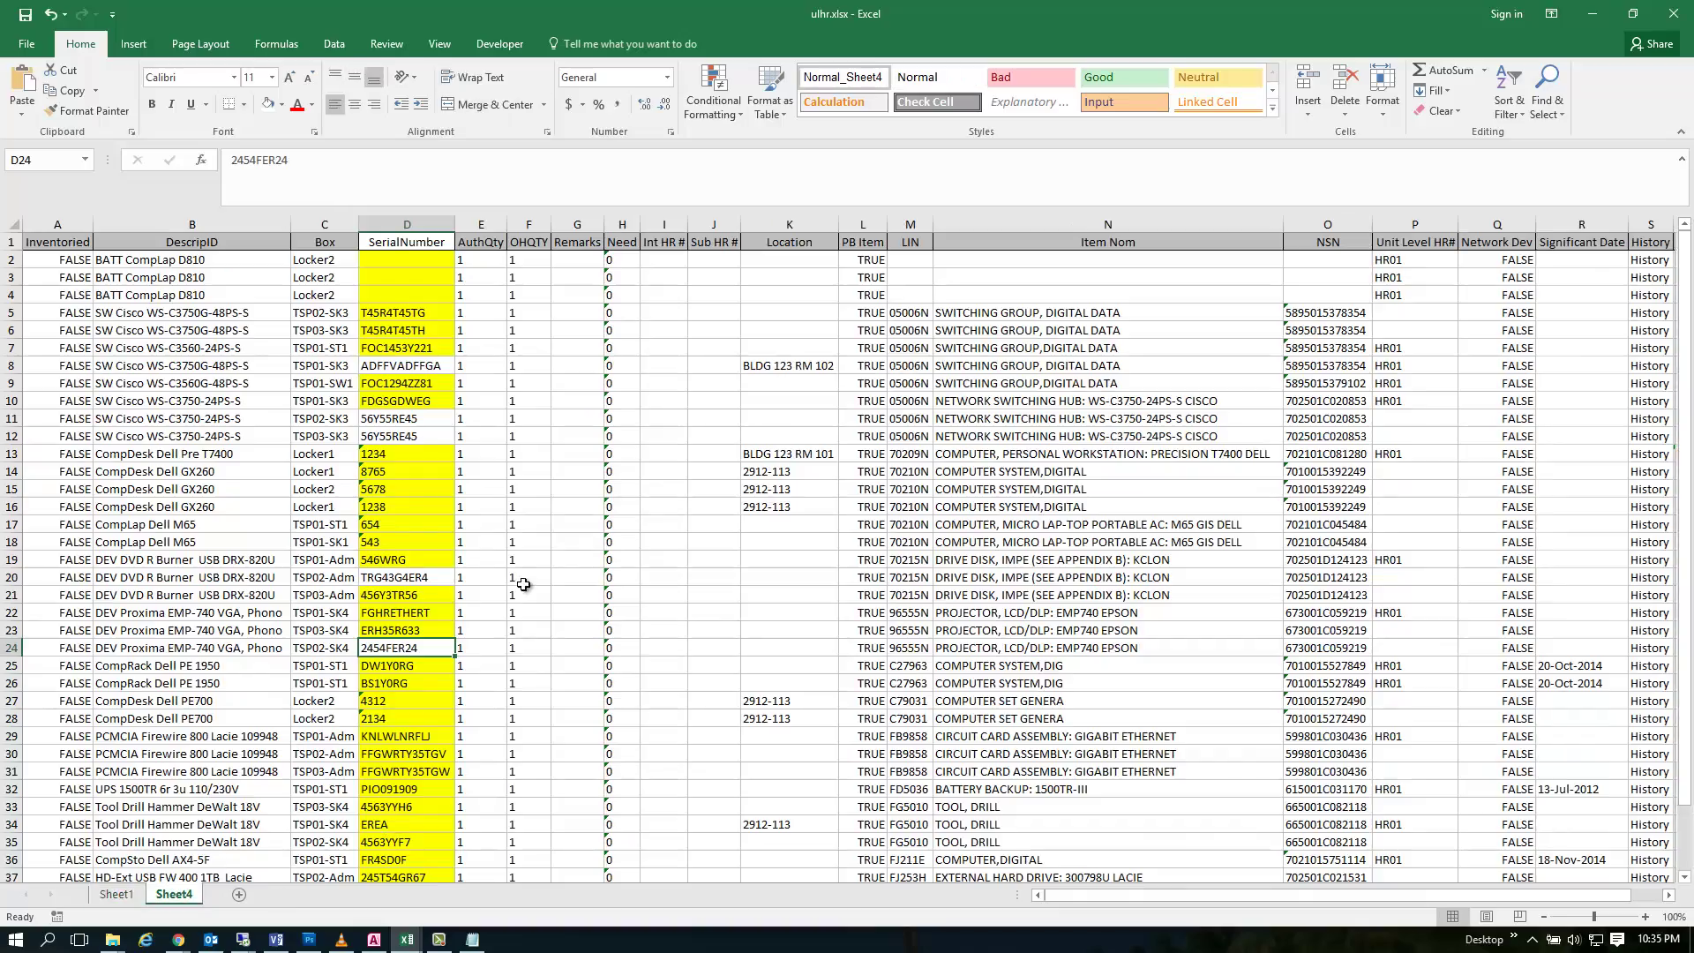
click(411, 420)
click(400, 439)
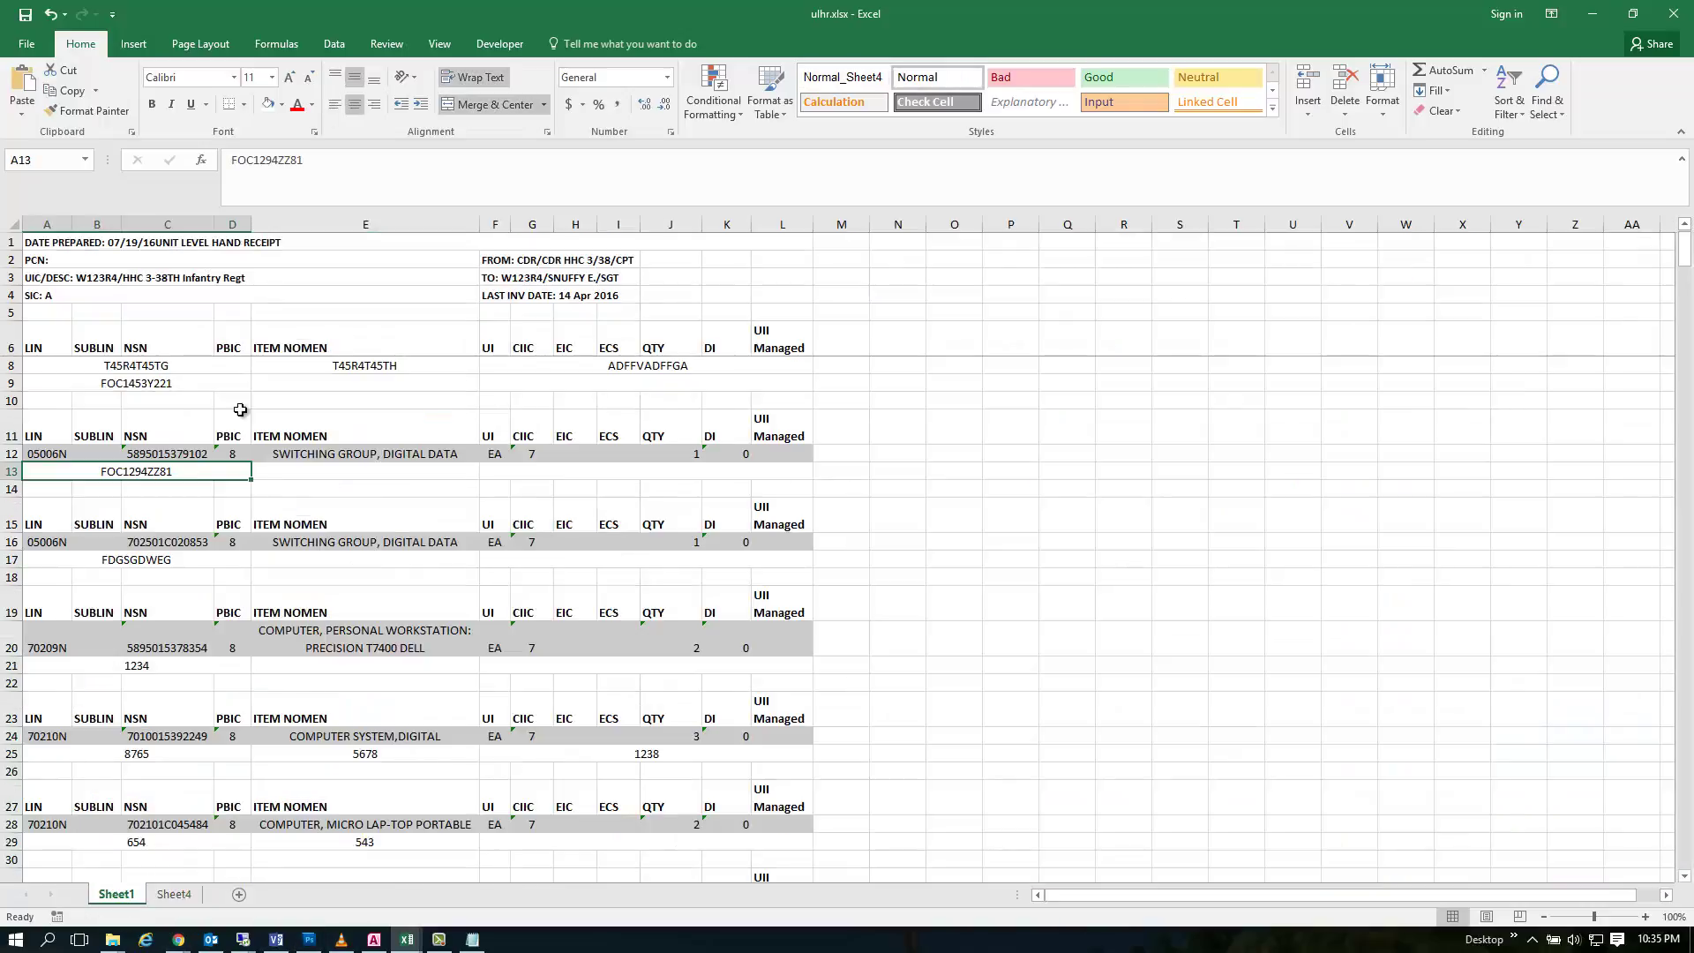
Step: Select Sheet1 columns A through L after checking the Access database
click(115, 895)
click(47, 224)
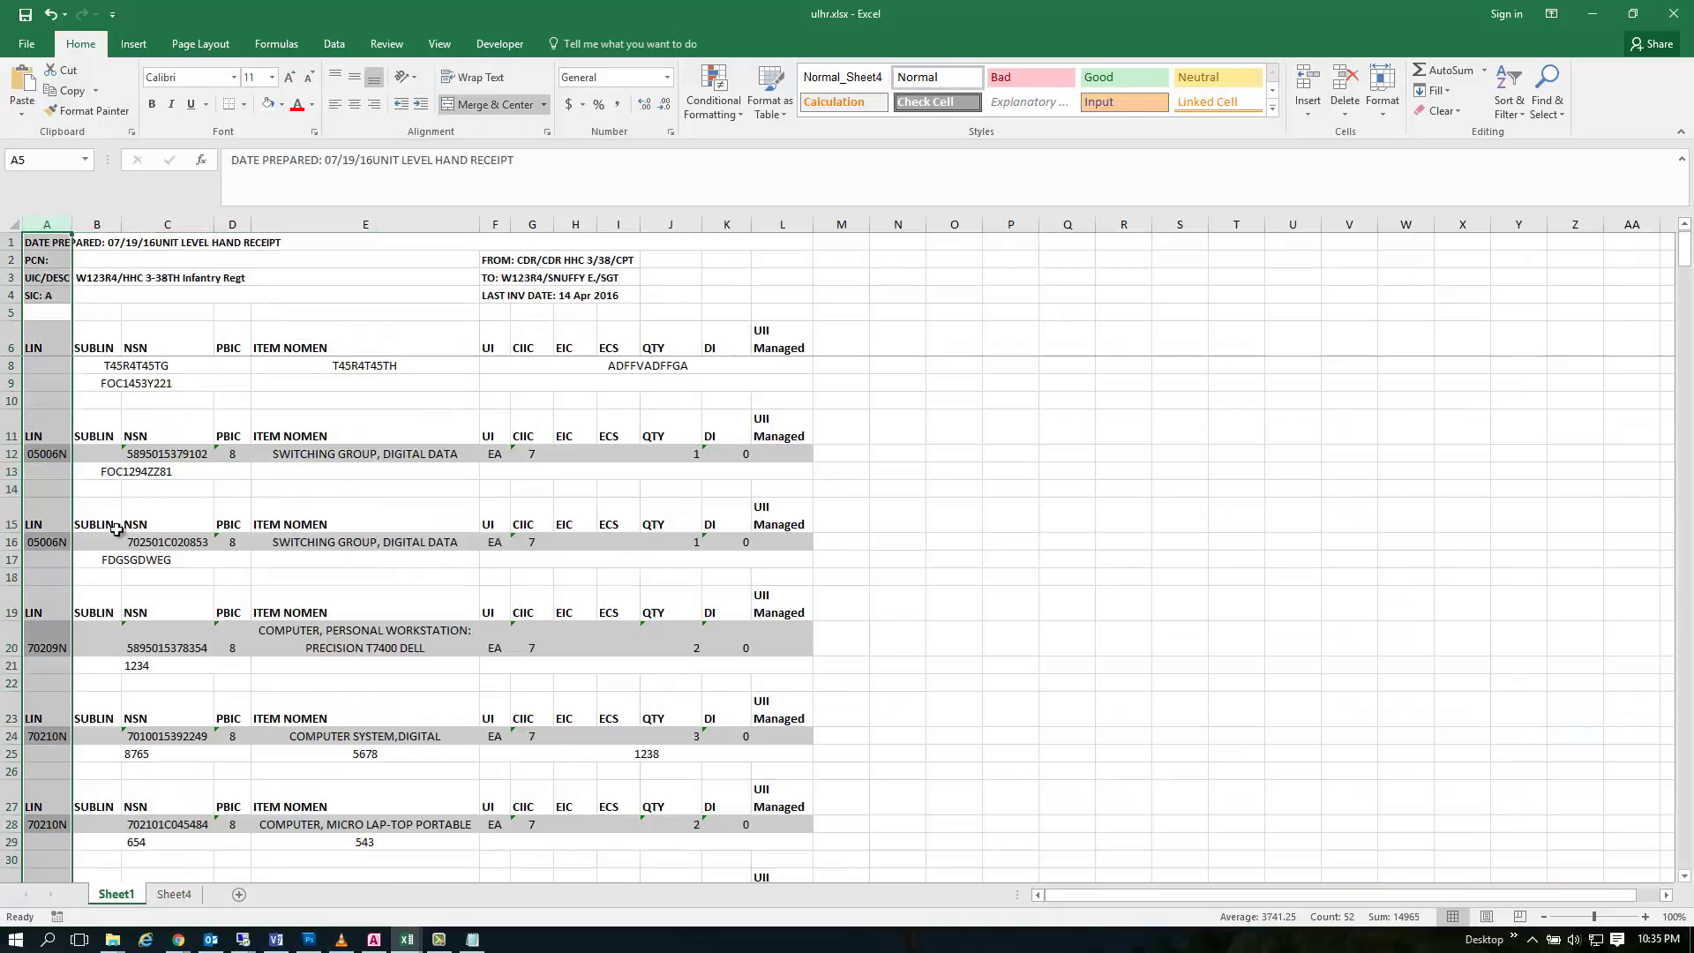
click(372, 941)
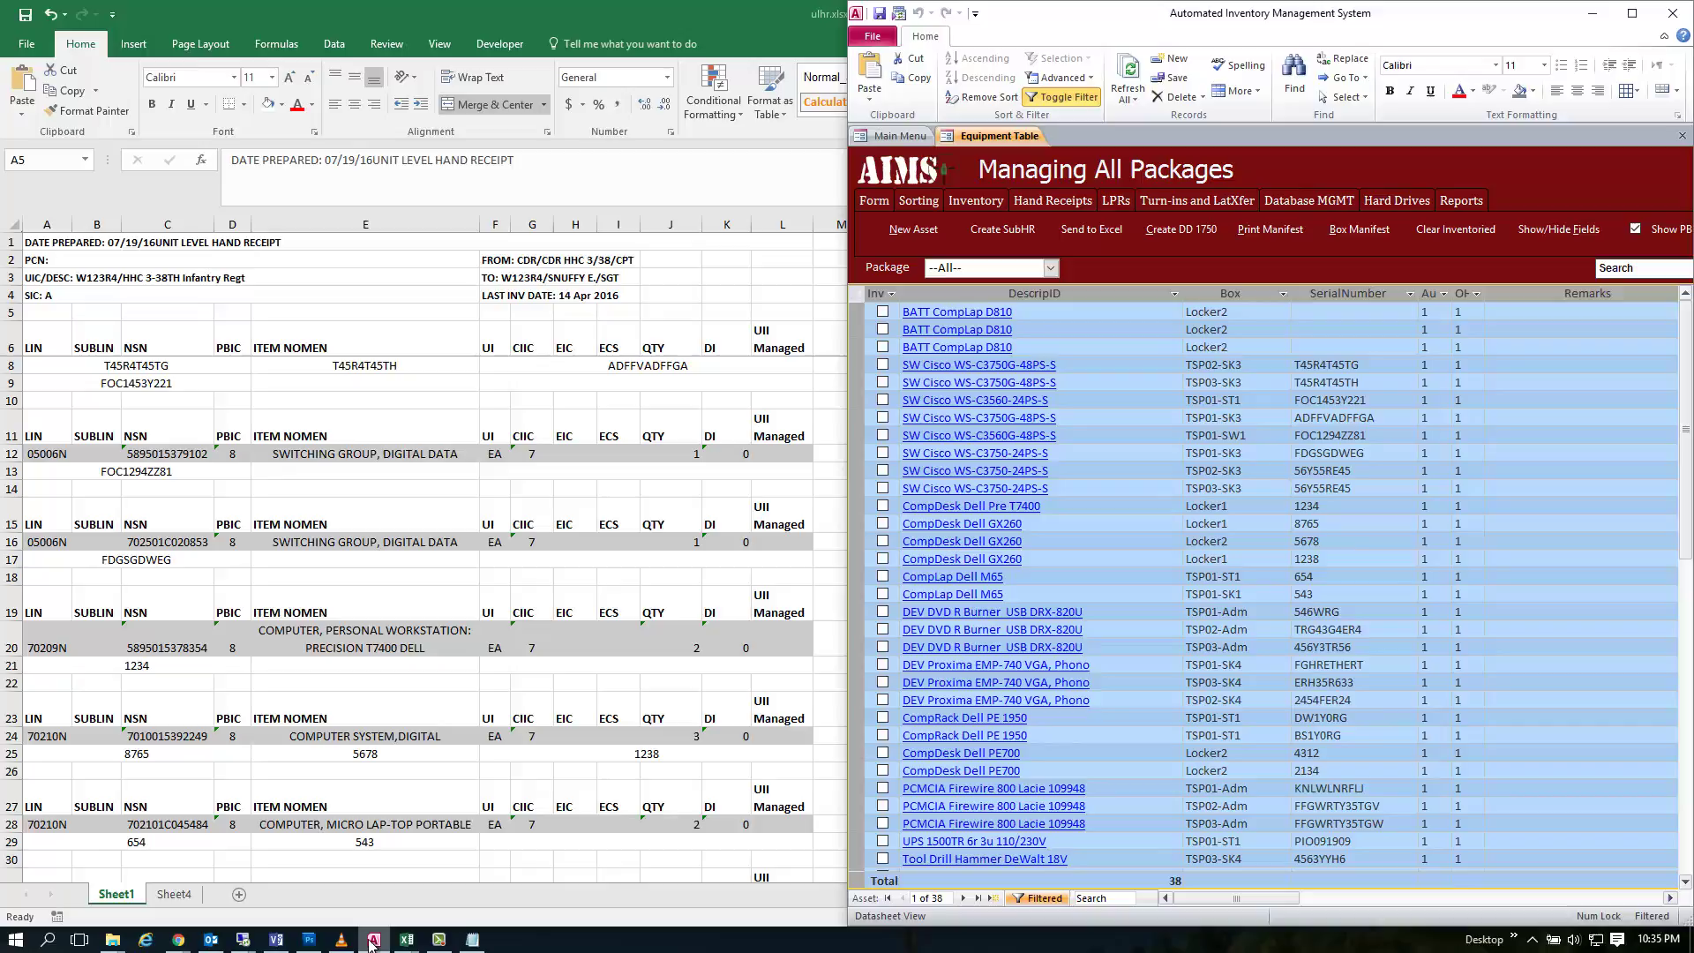
click(451, 16)
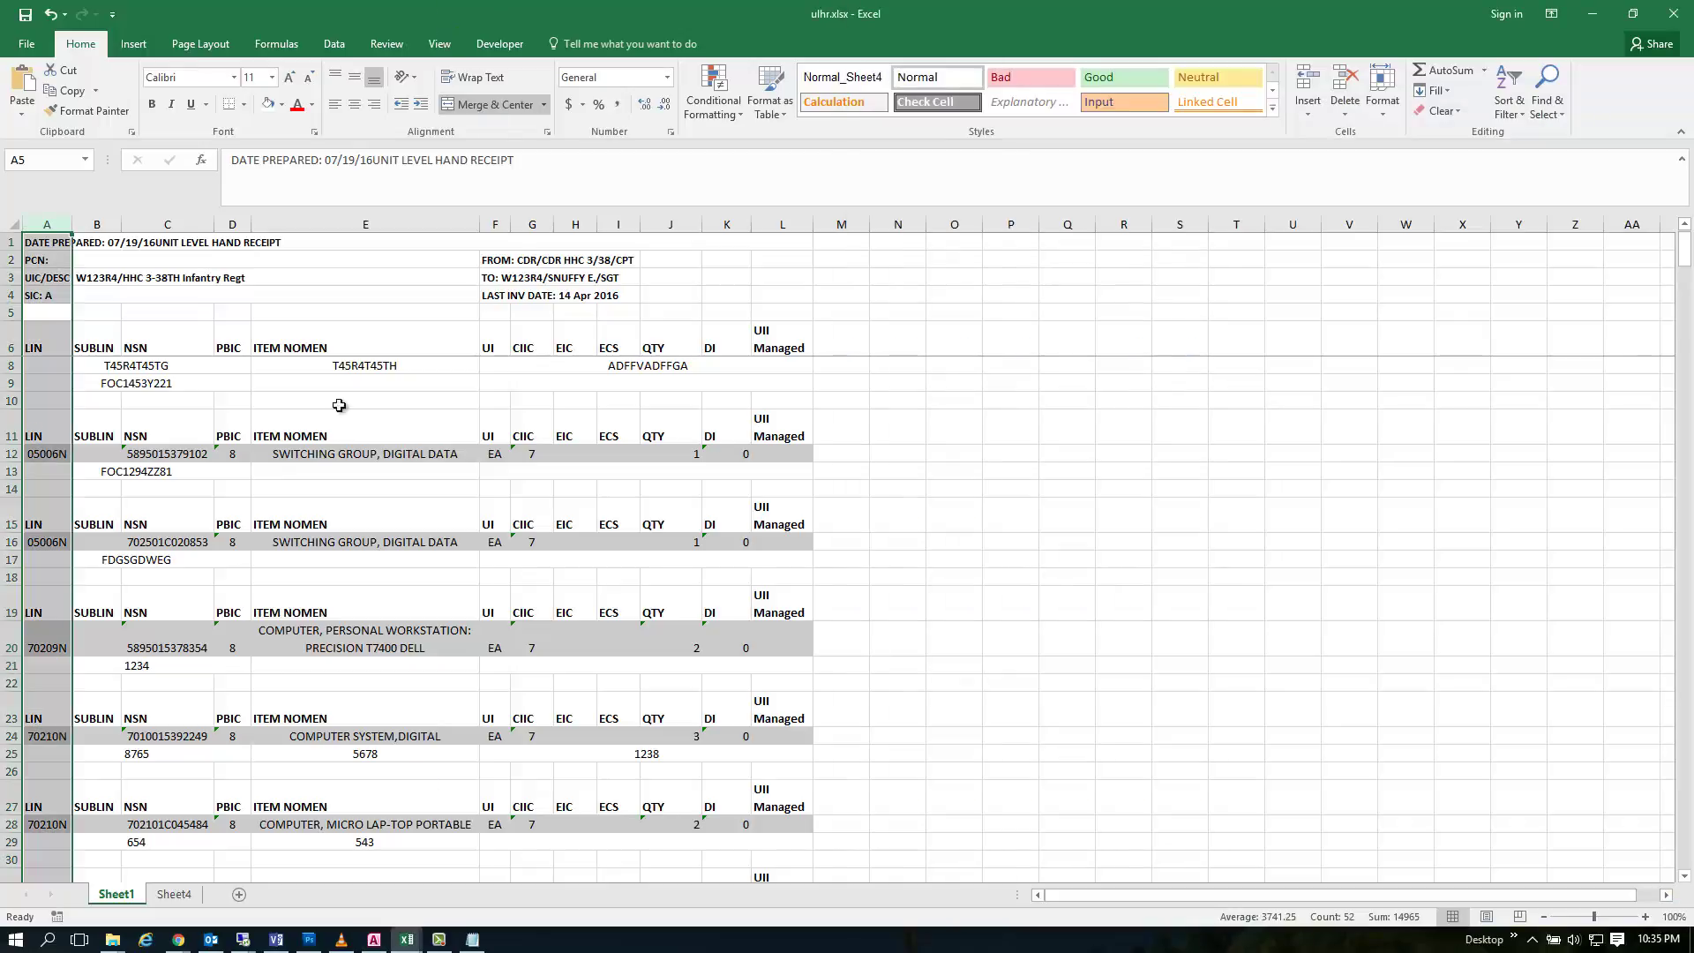
drag(55, 224, 779, 223)
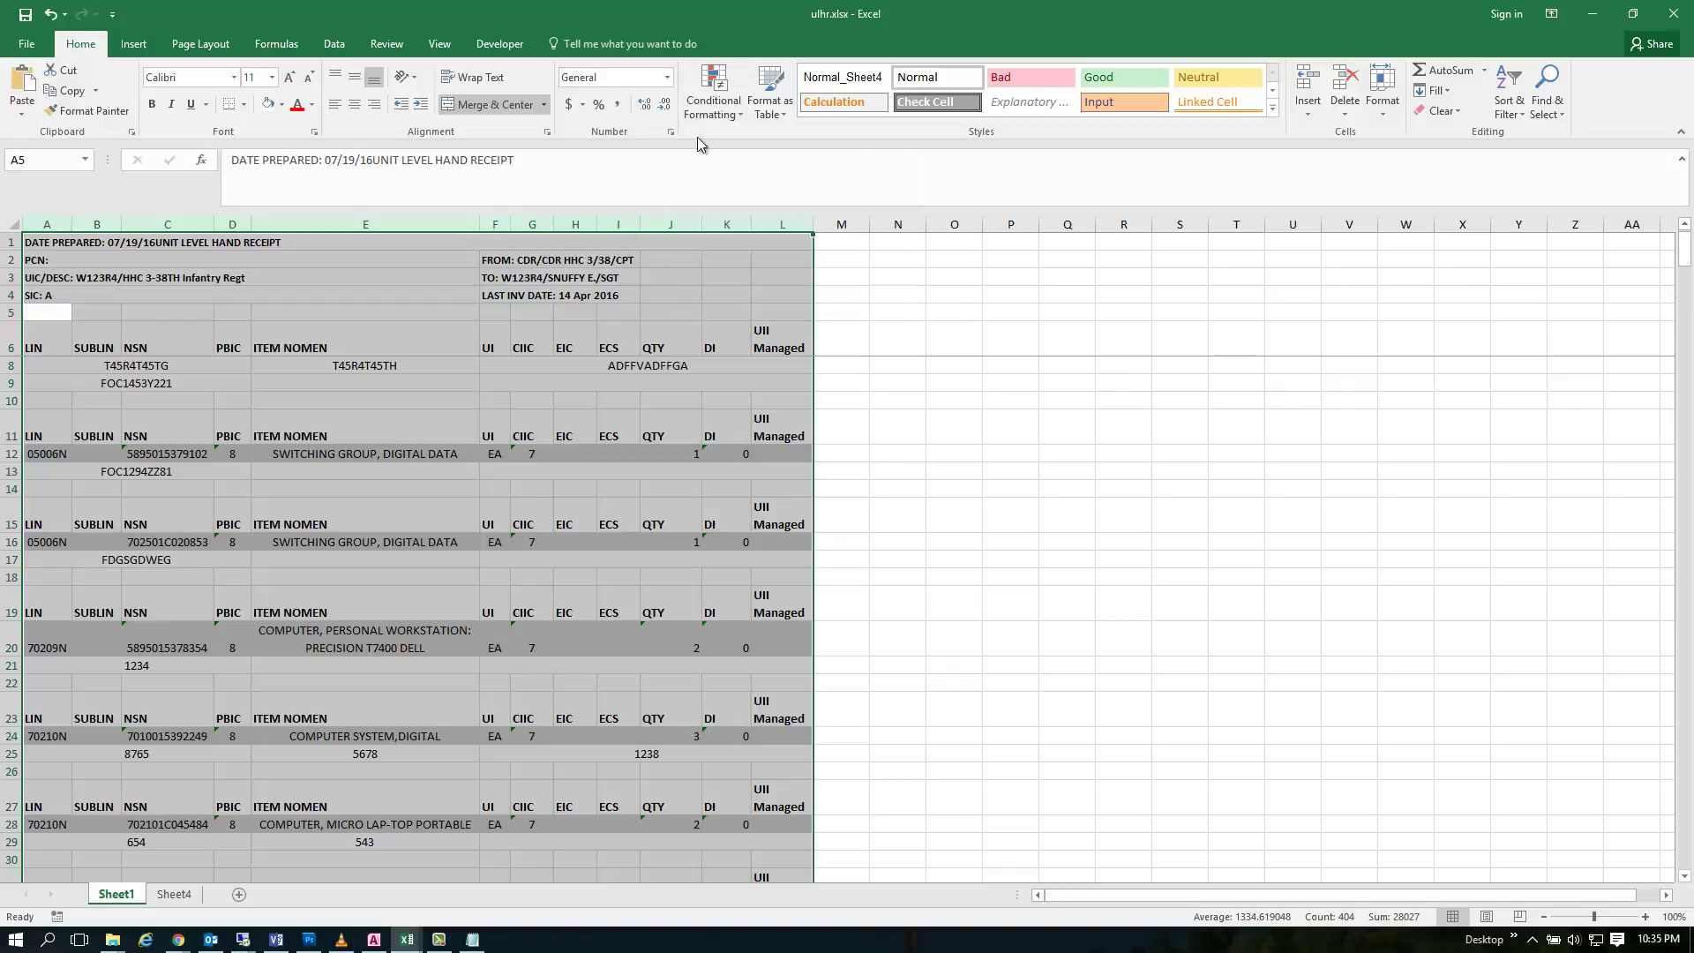
Step: Start a new formula-based conditional formatting rule for Sheet1 columns A:L
click(714, 98)
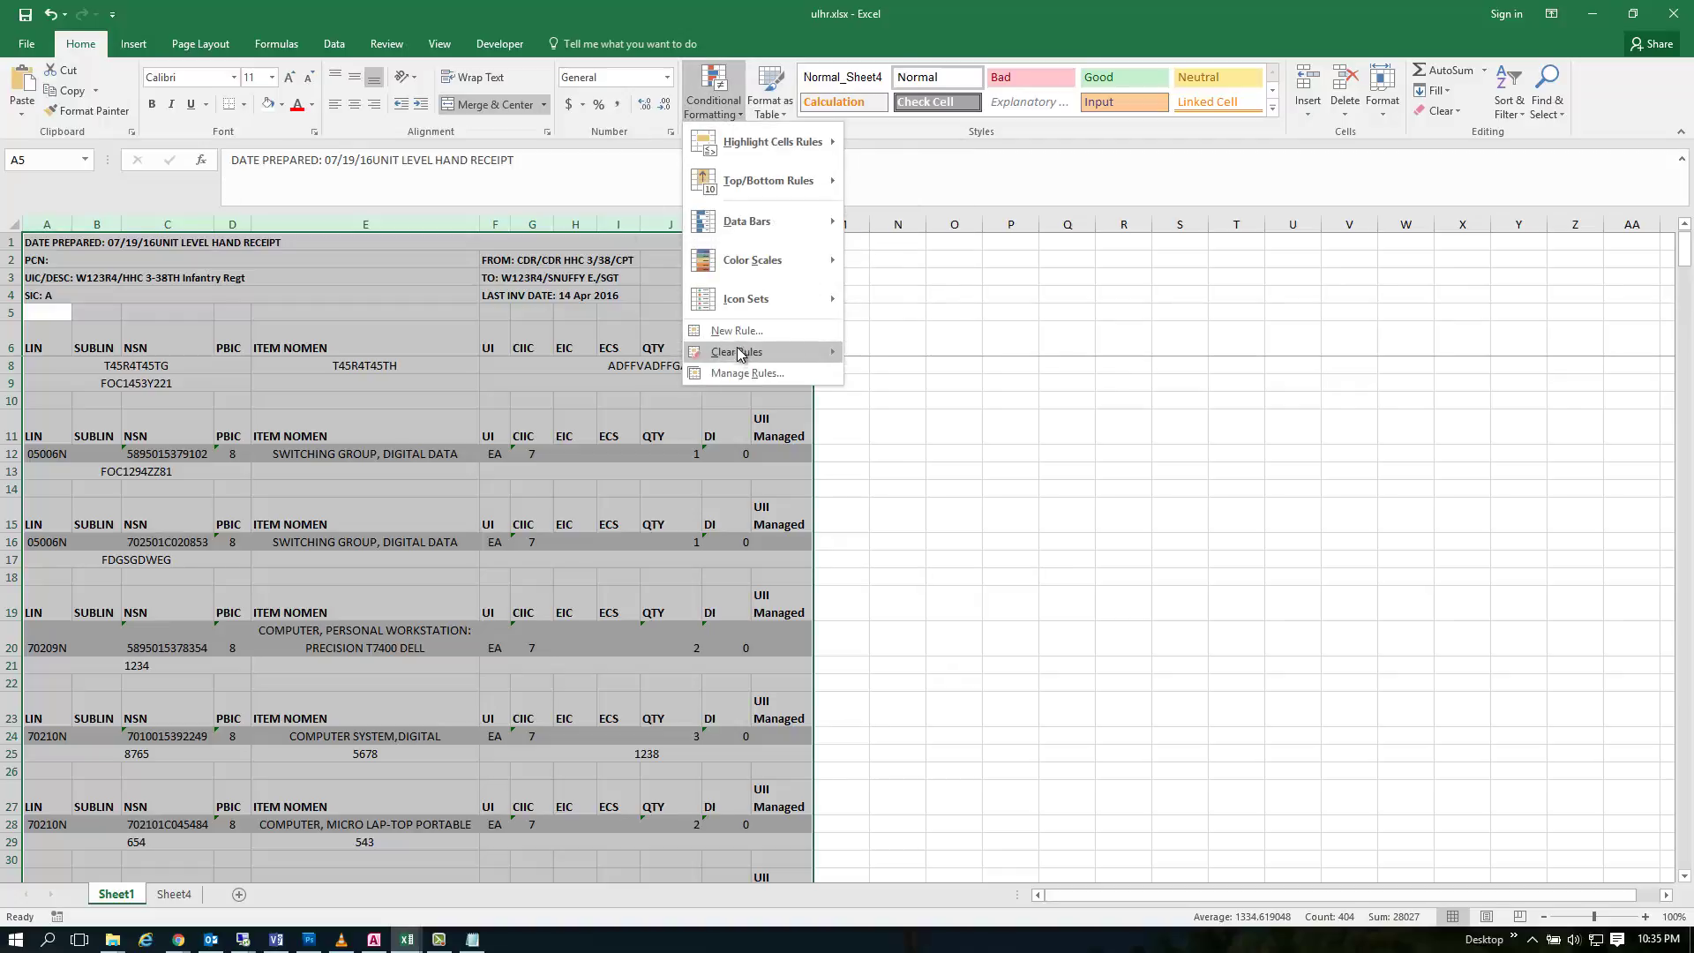
click(735, 376)
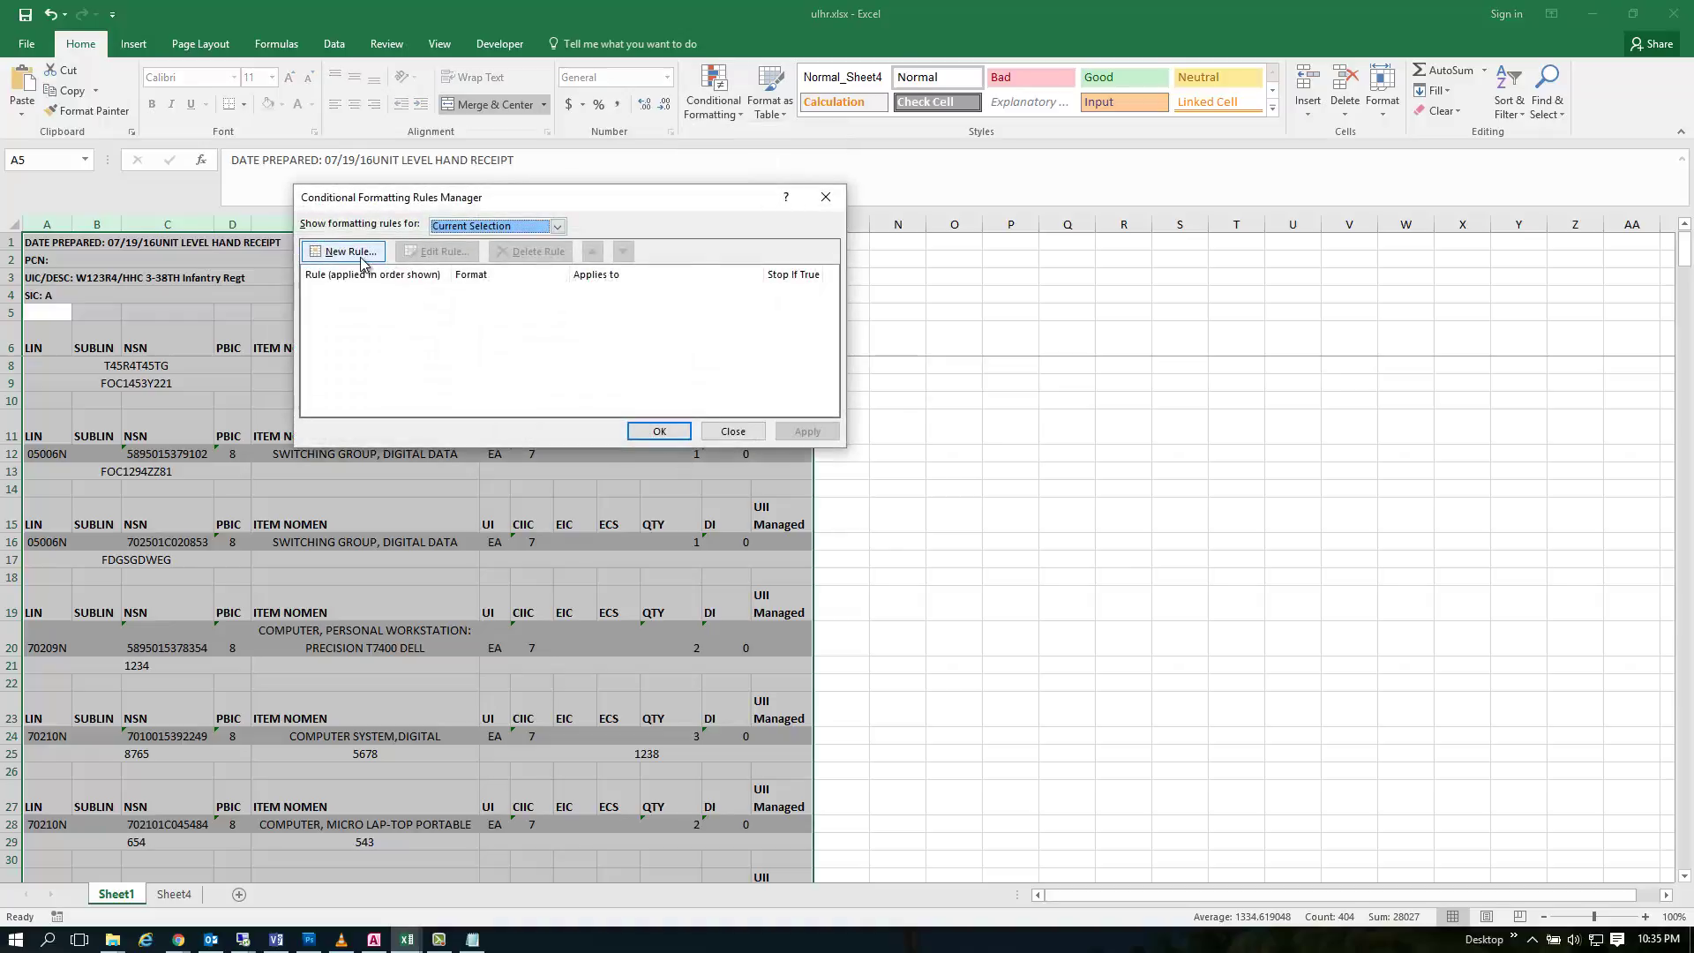
click(361, 256)
click(447, 282)
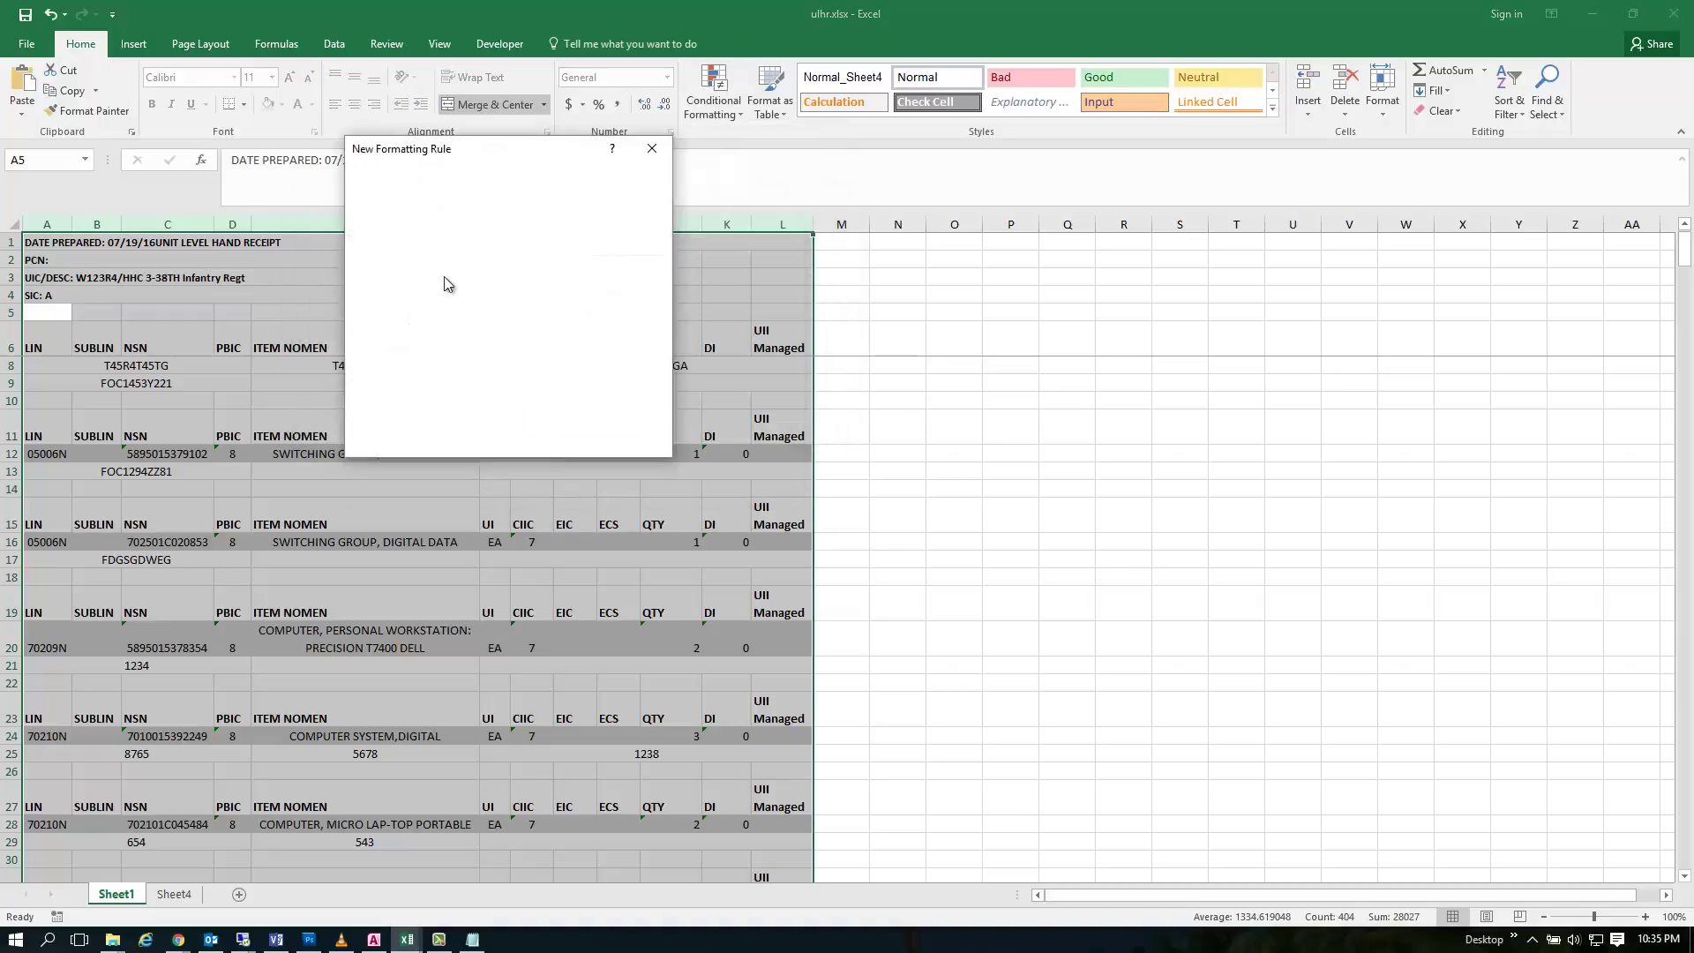
click(492, 353)
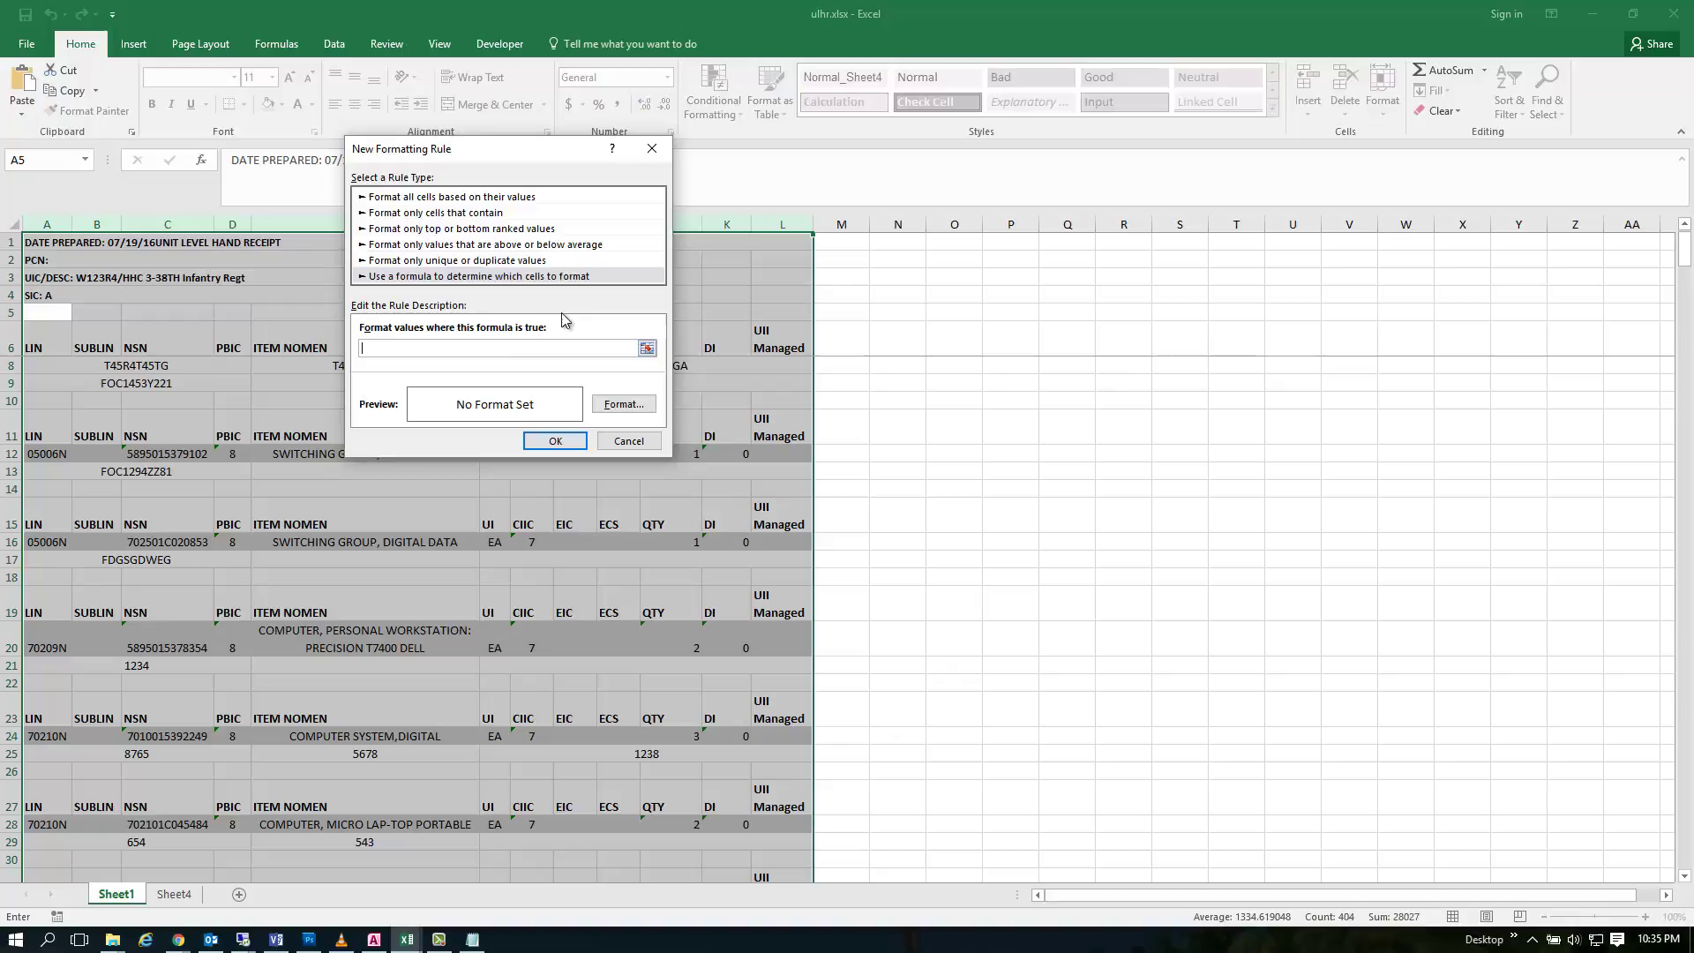
Step: Enter the rule formula =countif(Sheet4!$D:$D,Sheet1!a1)>0
text(=countif()
click(193, 895)
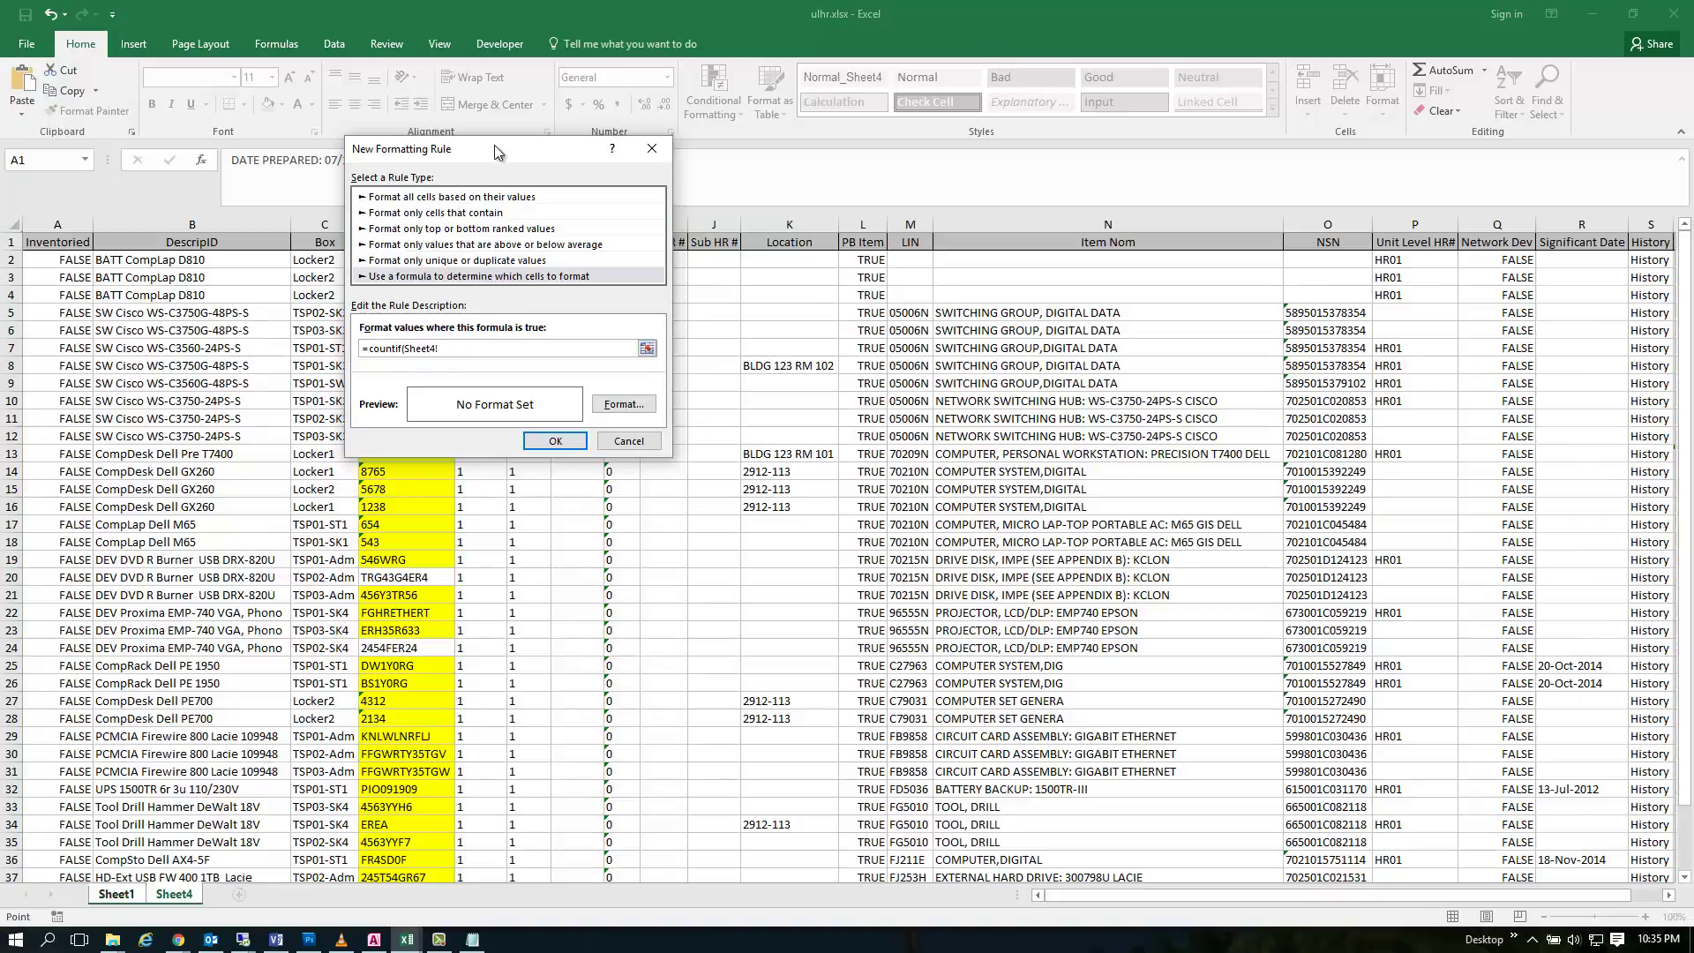
drag(494, 145, 683, 158)
click(432, 224)
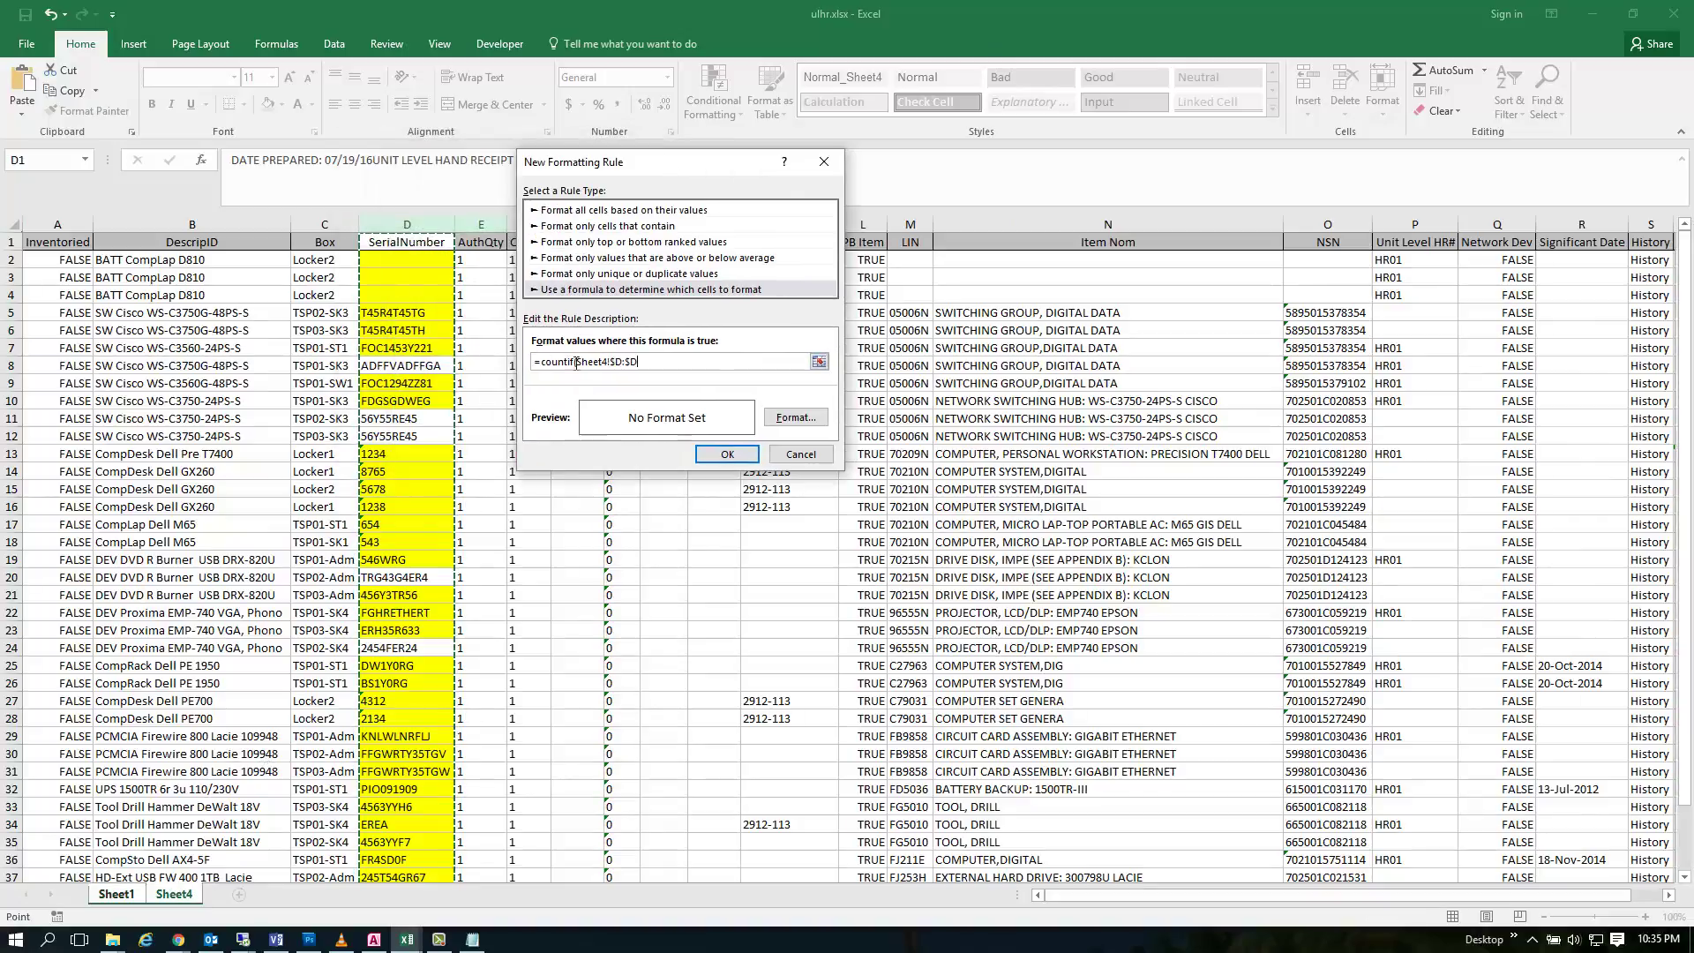
text(,)
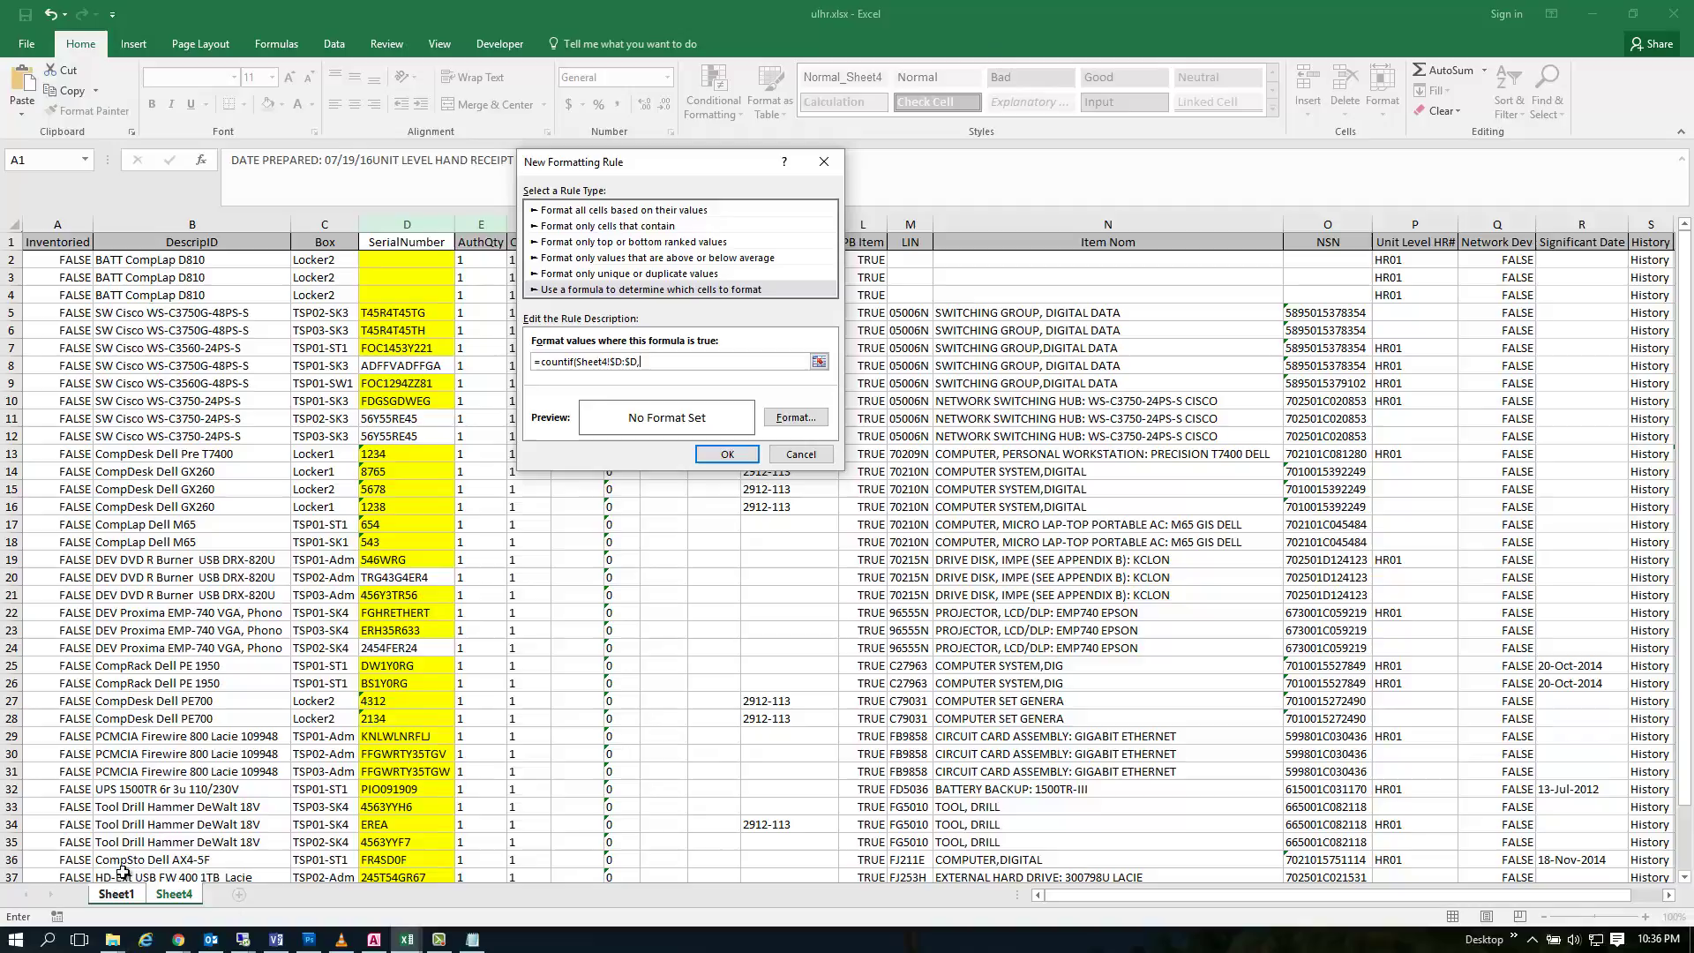
click(117, 894)
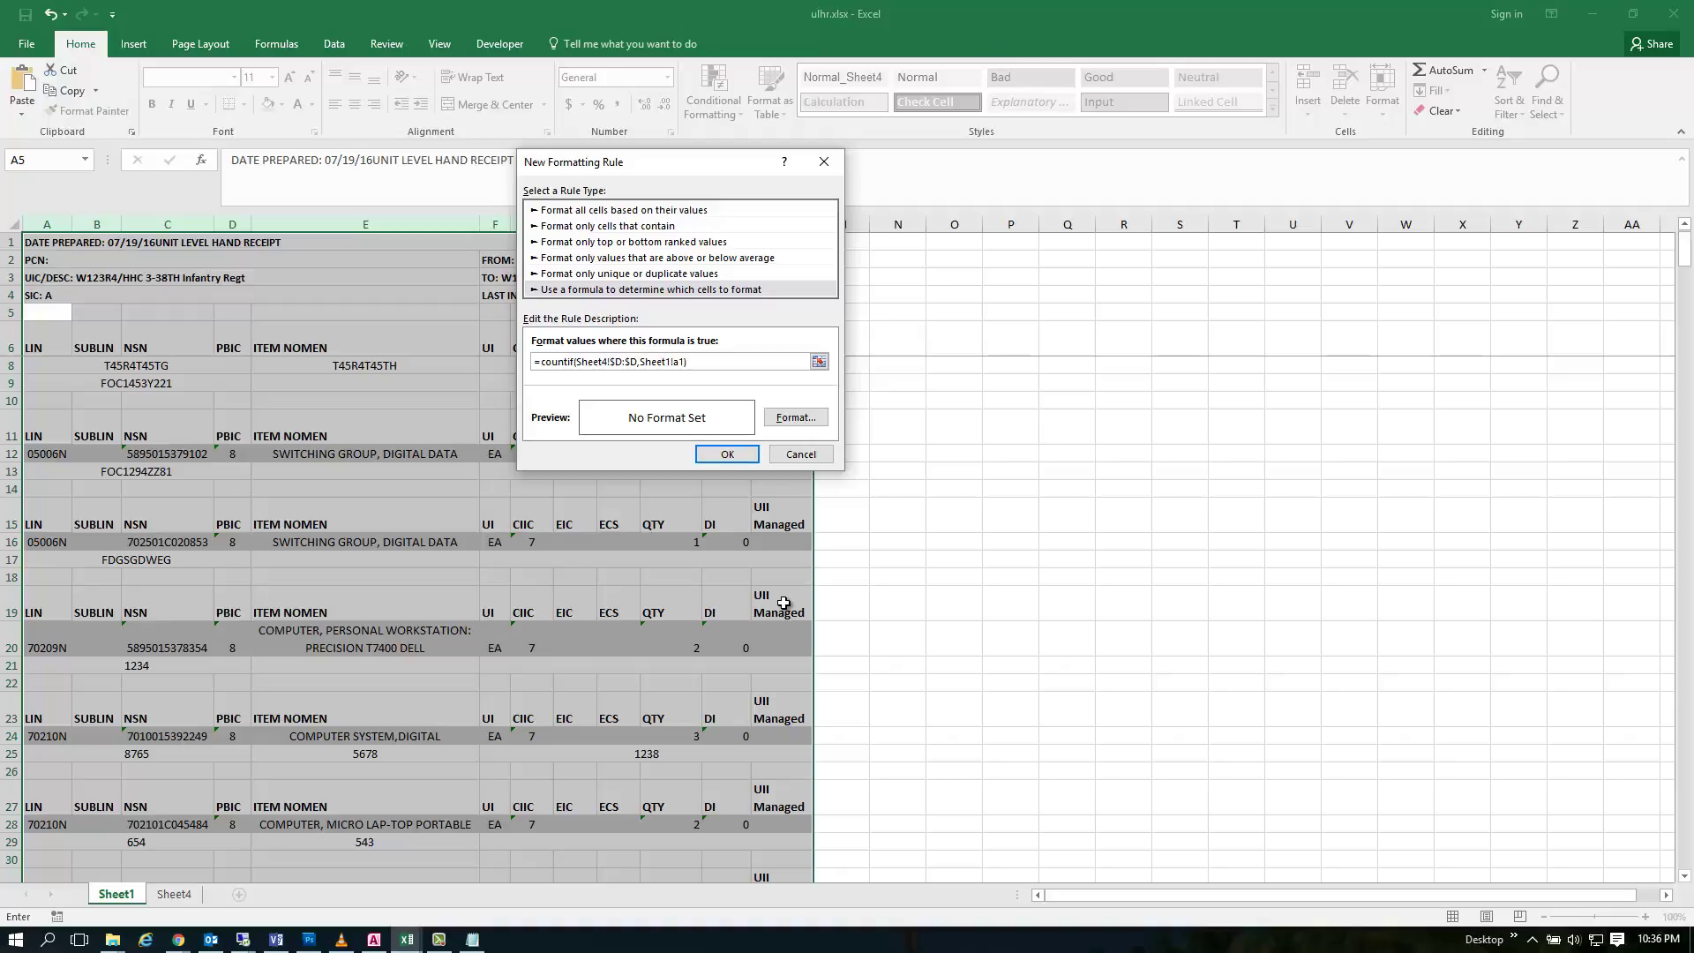
key(BackSpace)
text(0)
Step: Format matching cells with a yellow fill and apply the rule
click(796, 417)
click(422, 282)
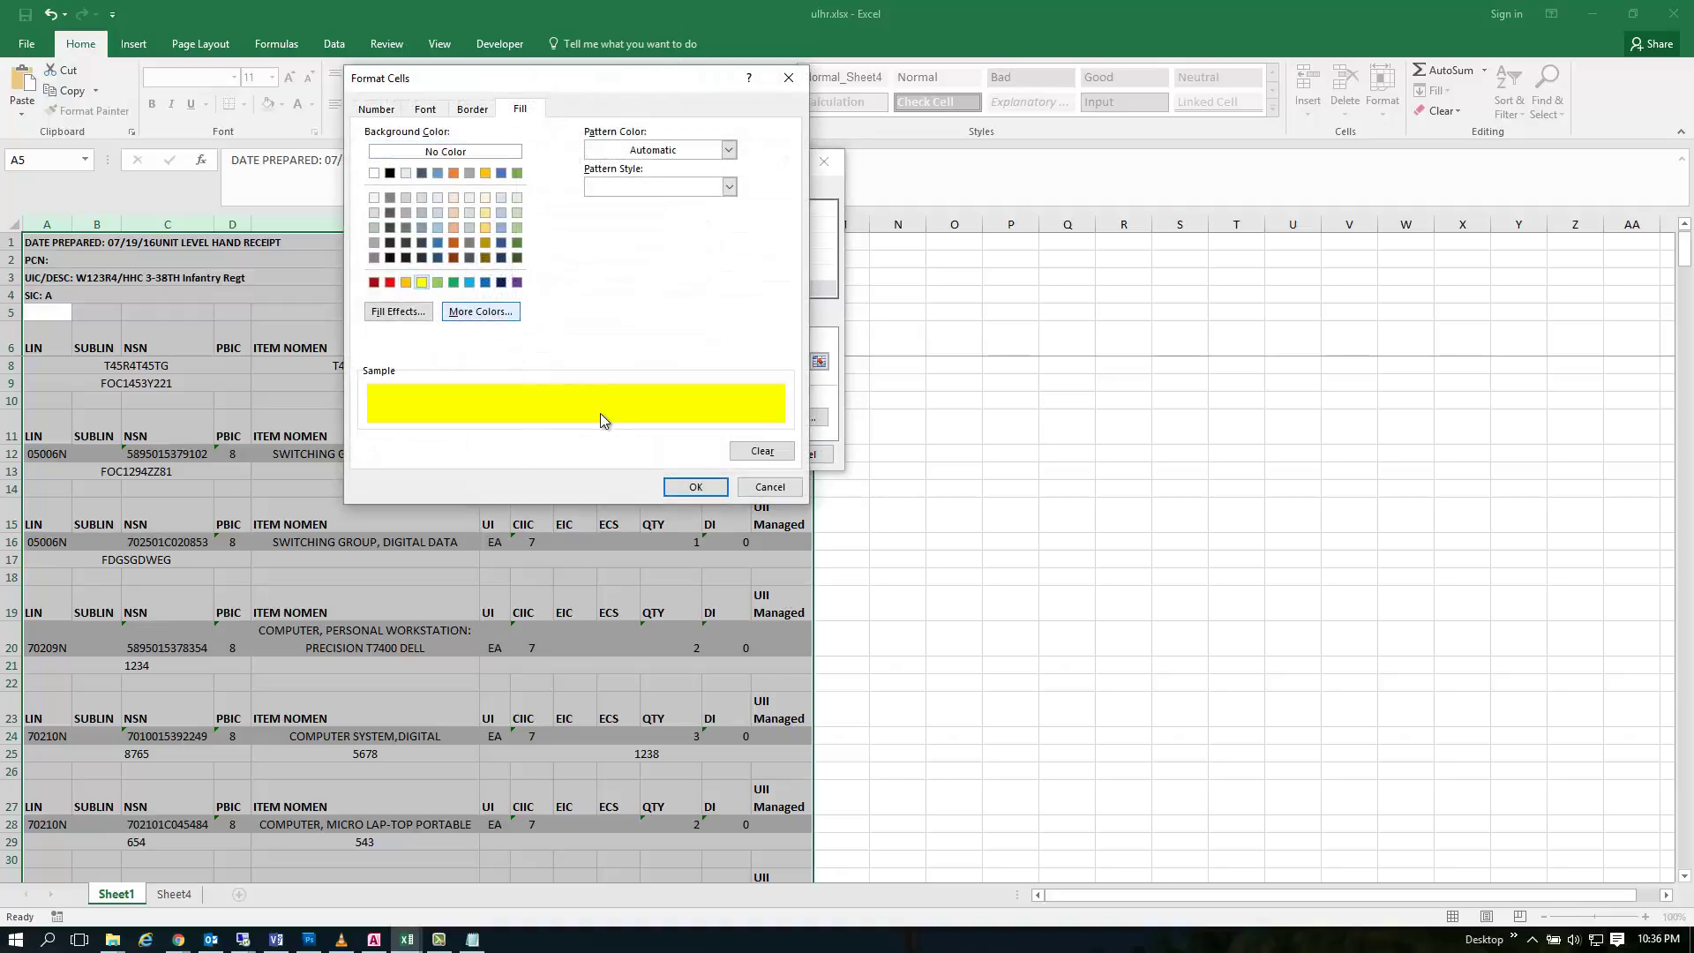
click(695, 487)
click(716, 455)
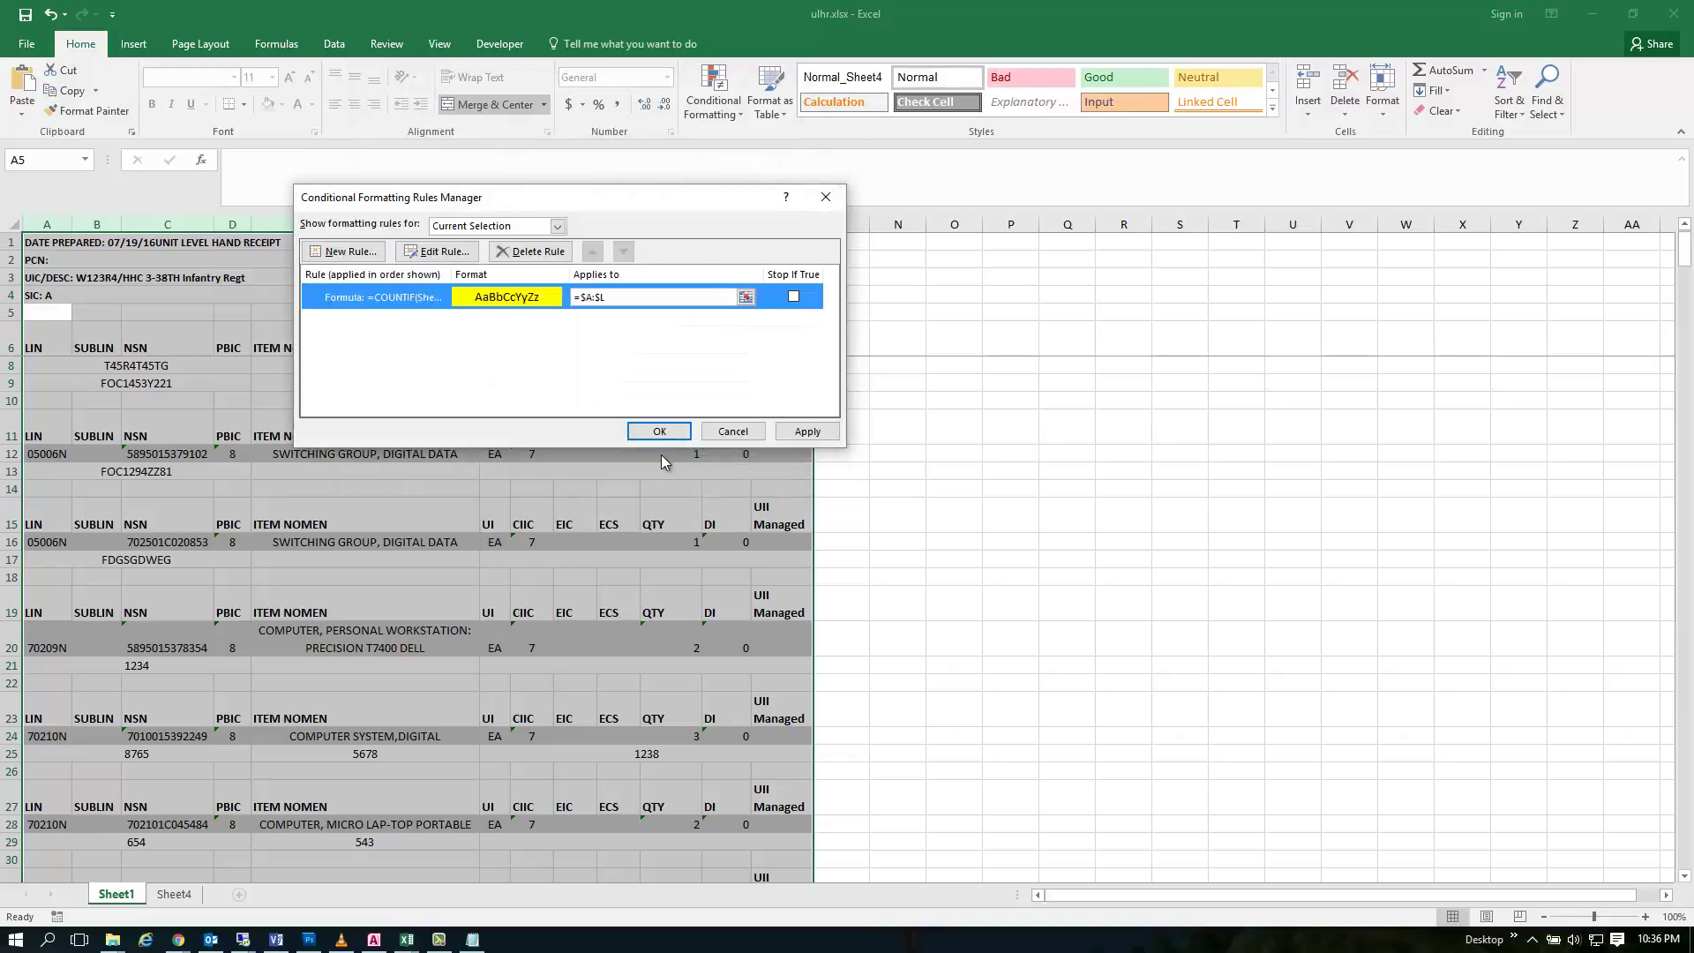
click(654, 427)
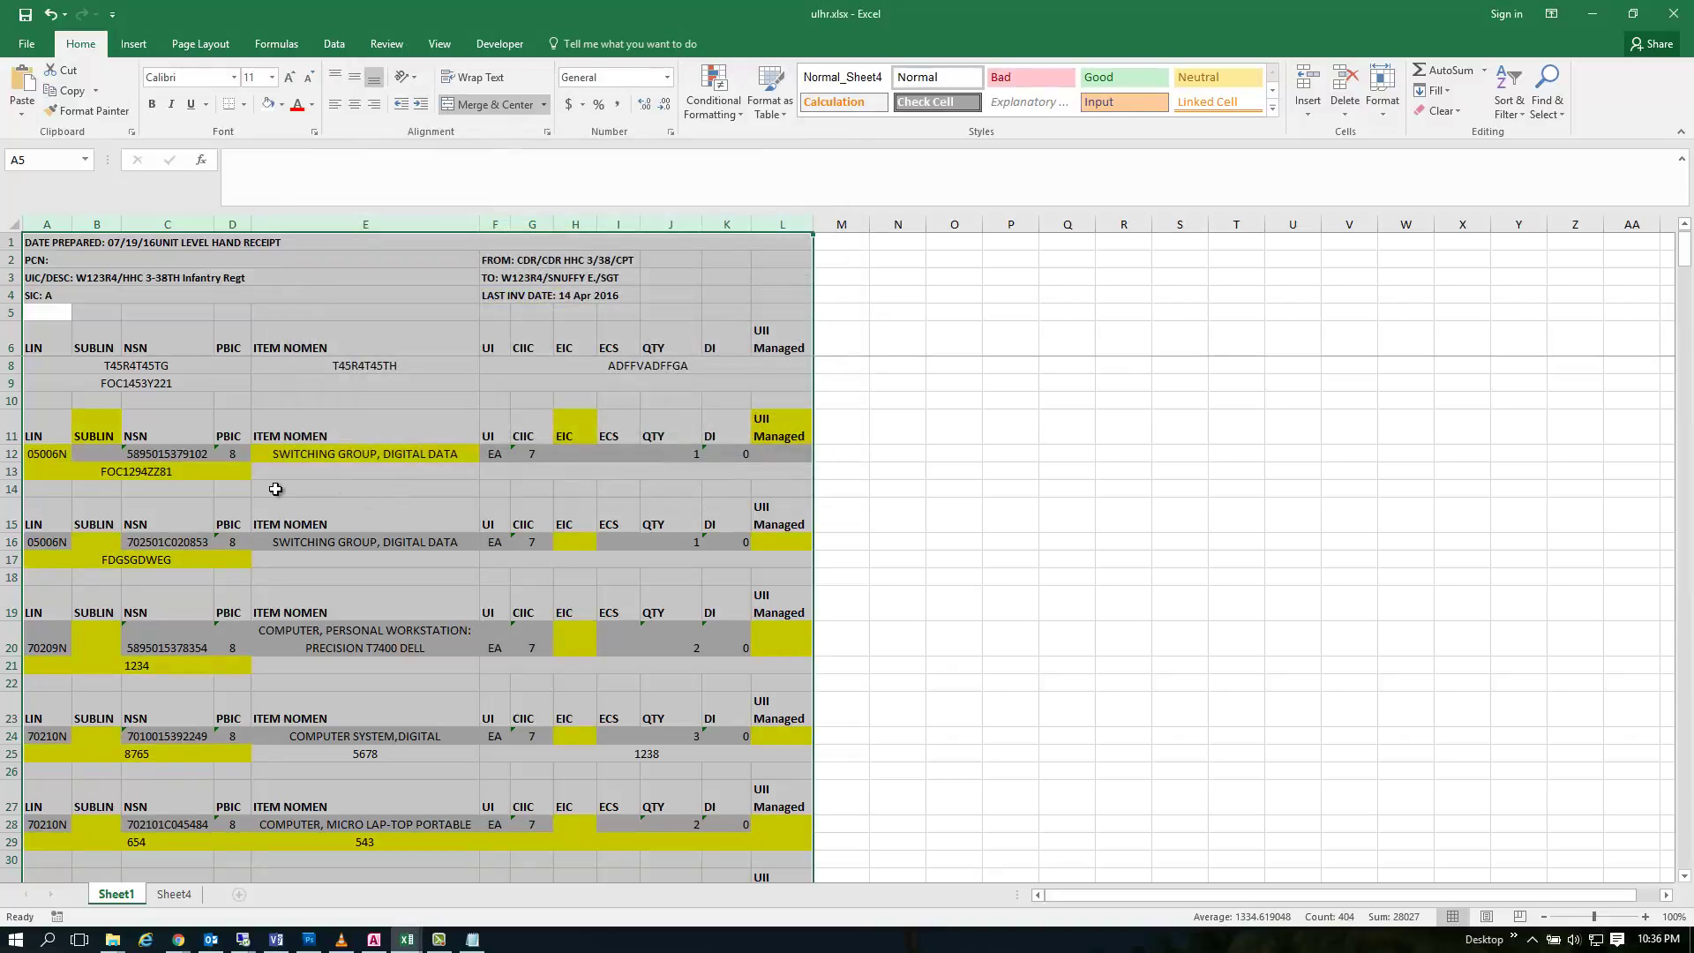
Step: Inspect the hand receipt's yellow highlights, including L11 and the 3442 entry in row 45
click(65, 457)
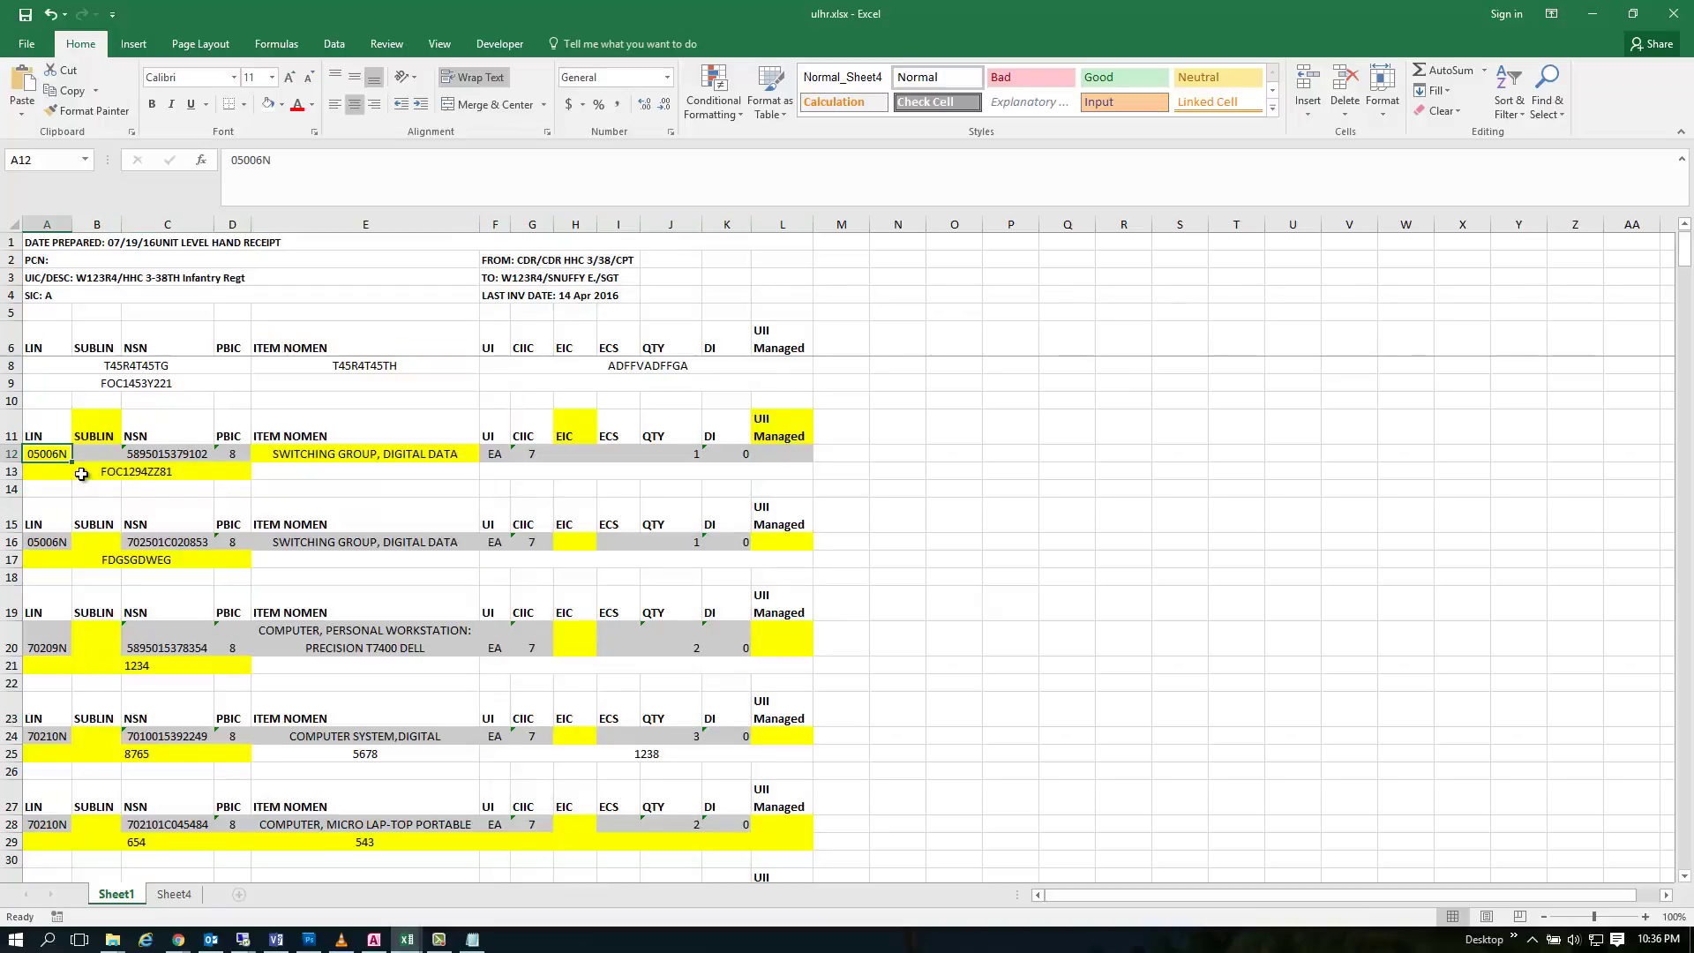
click(764, 432)
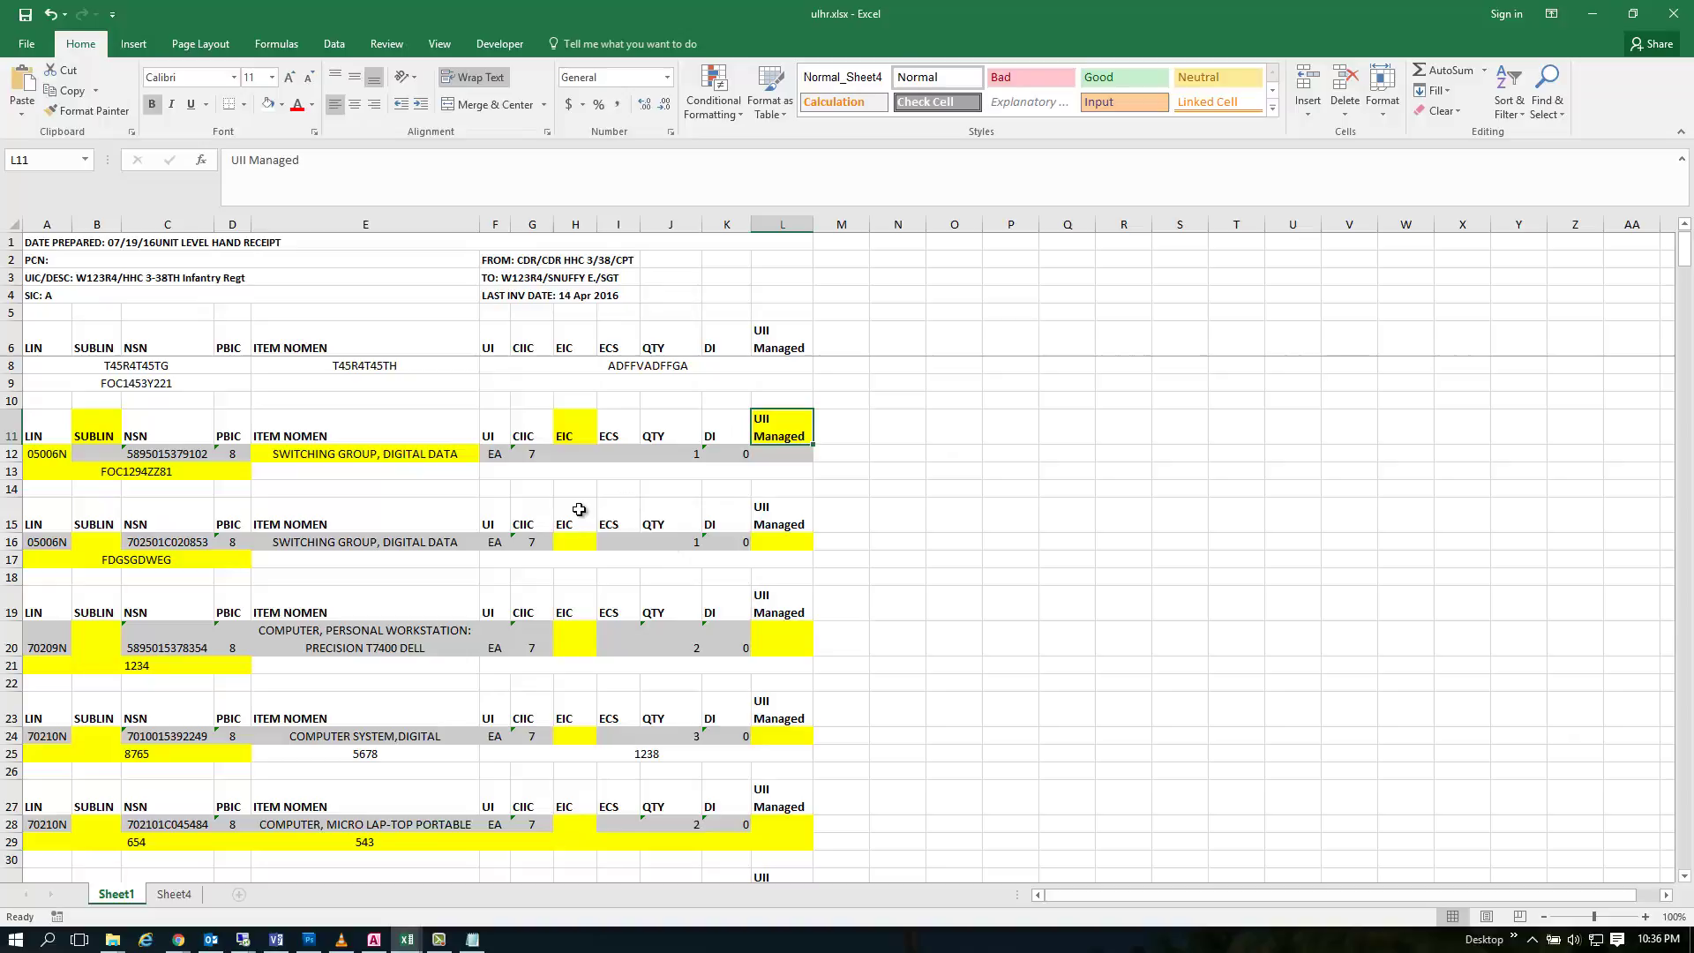
scroll(530, 504, down, 7)
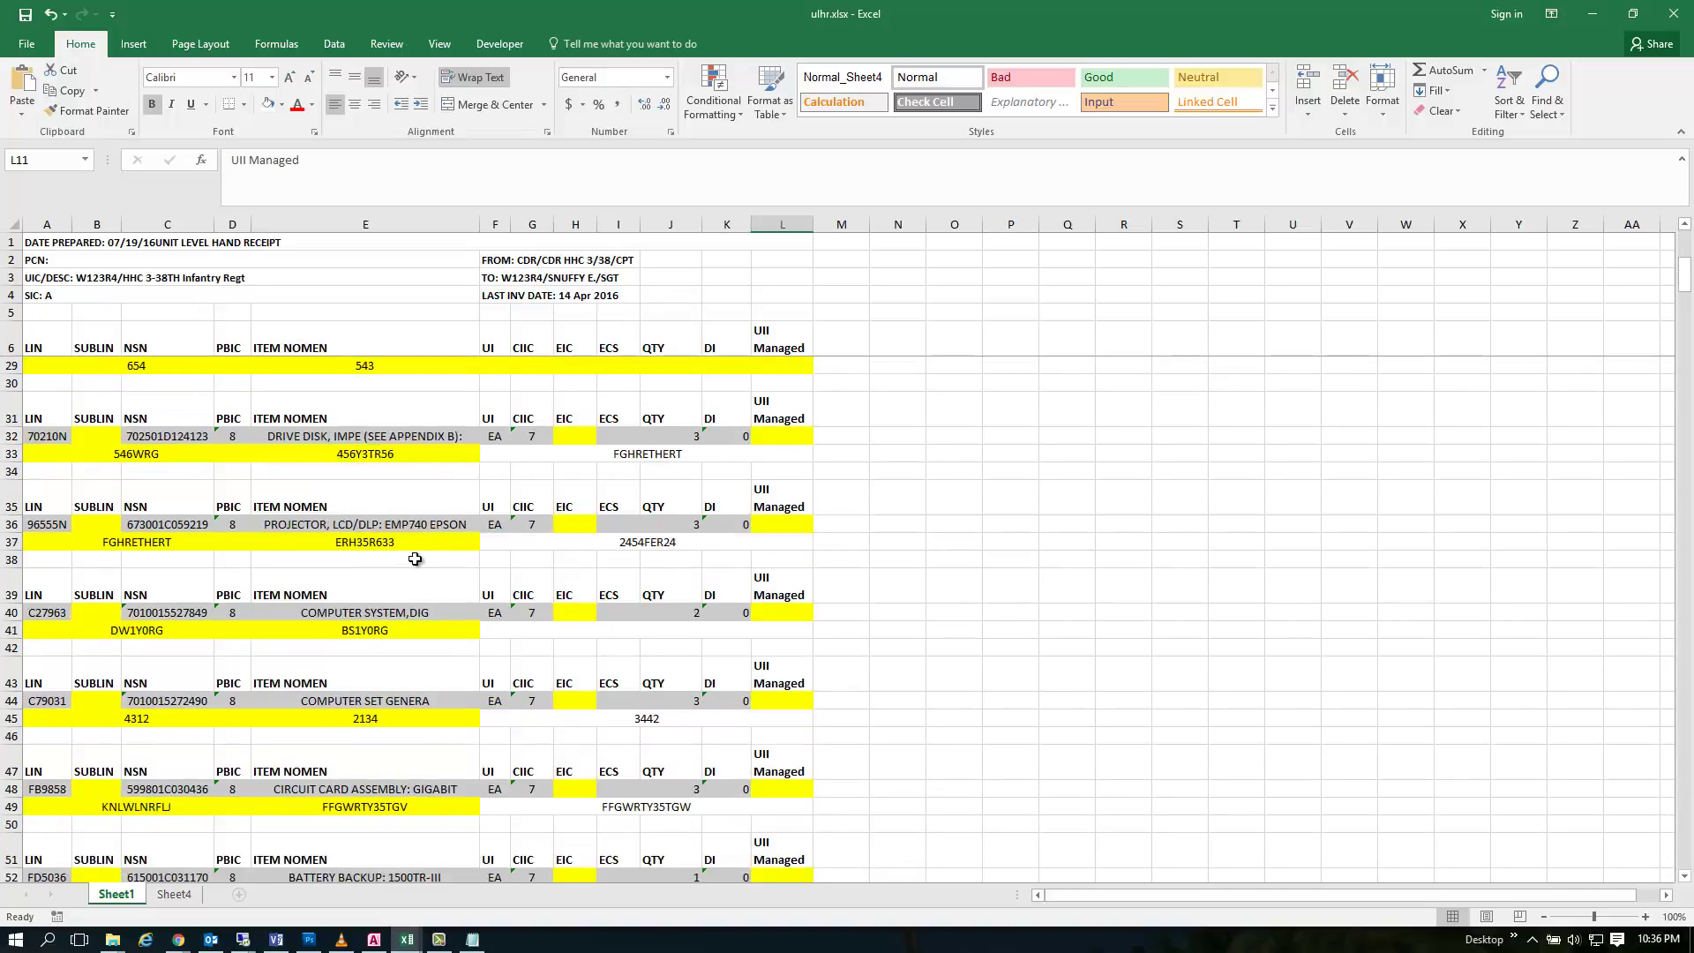
scroll(468, 552, down, 4)
drag(644, 454, 650, 438)
double_click(646, 454)
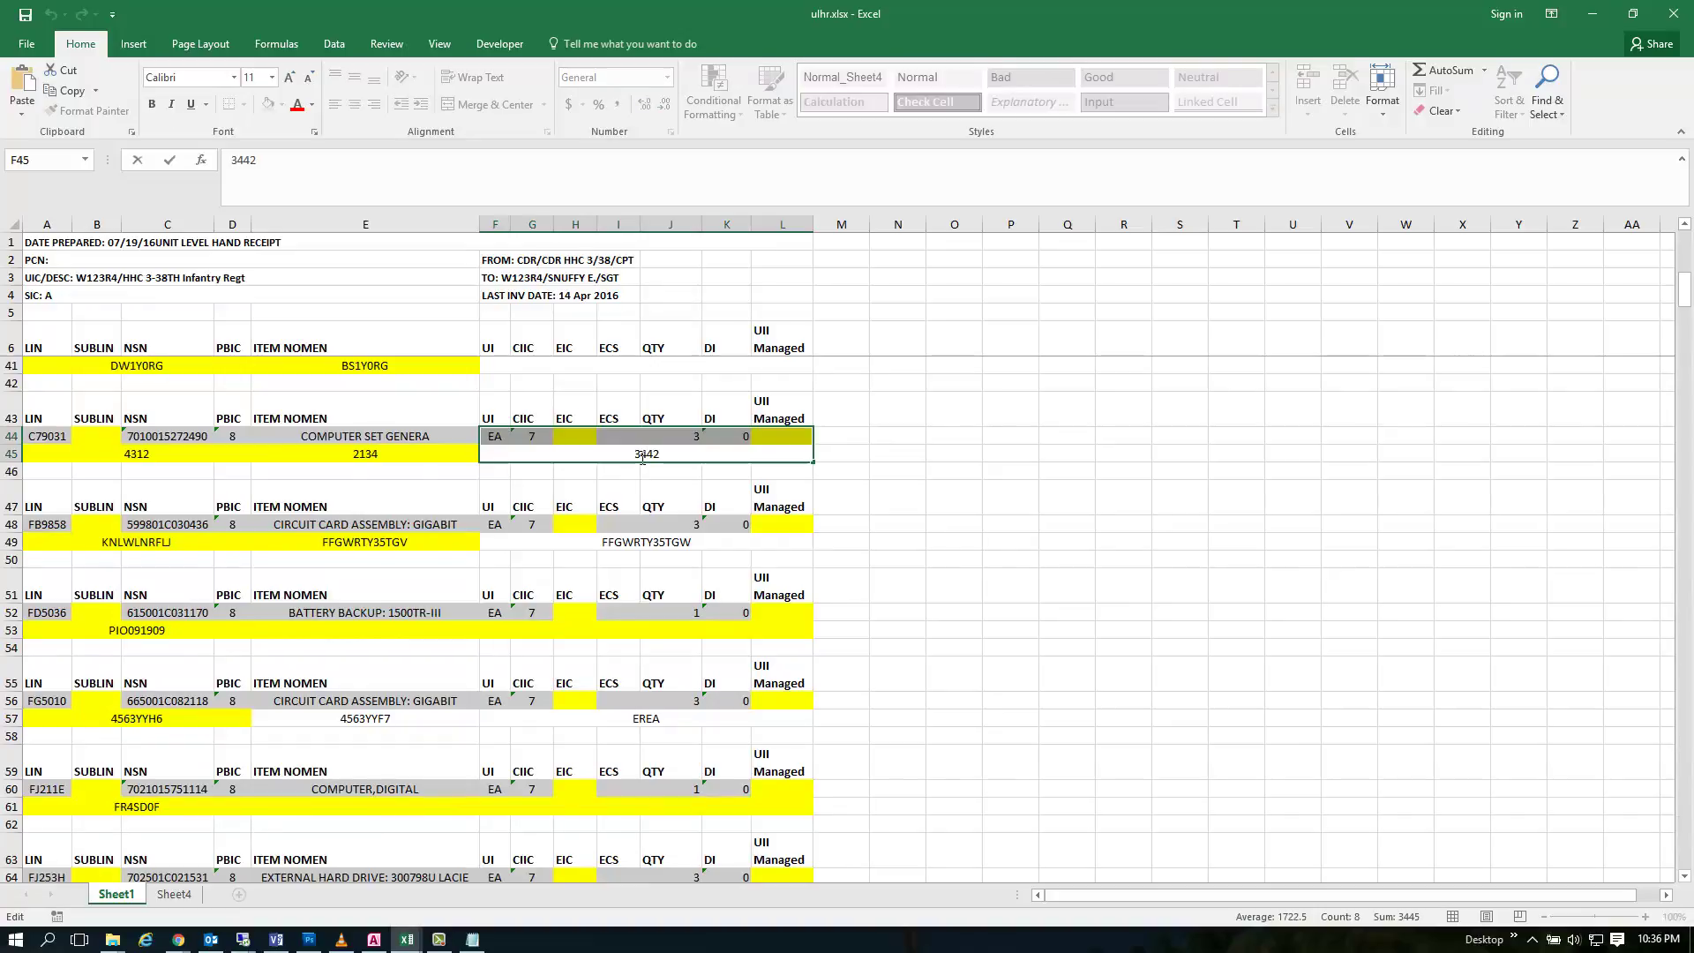
scroll(631, 538, down, 6)
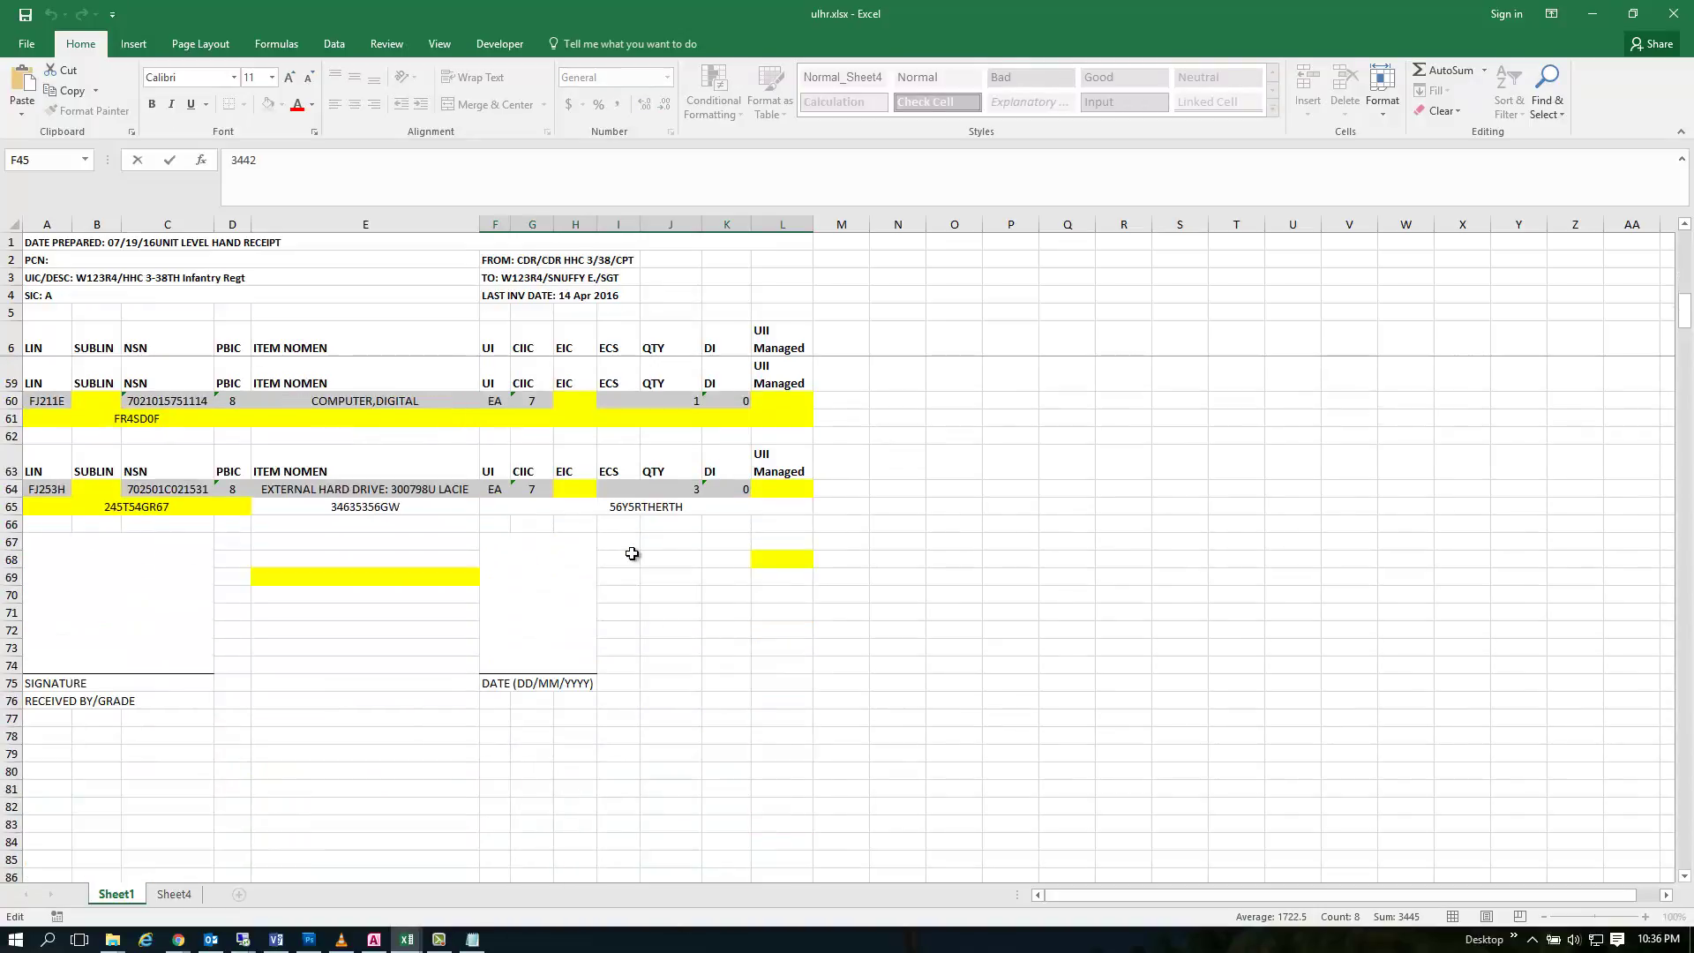
click(397, 510)
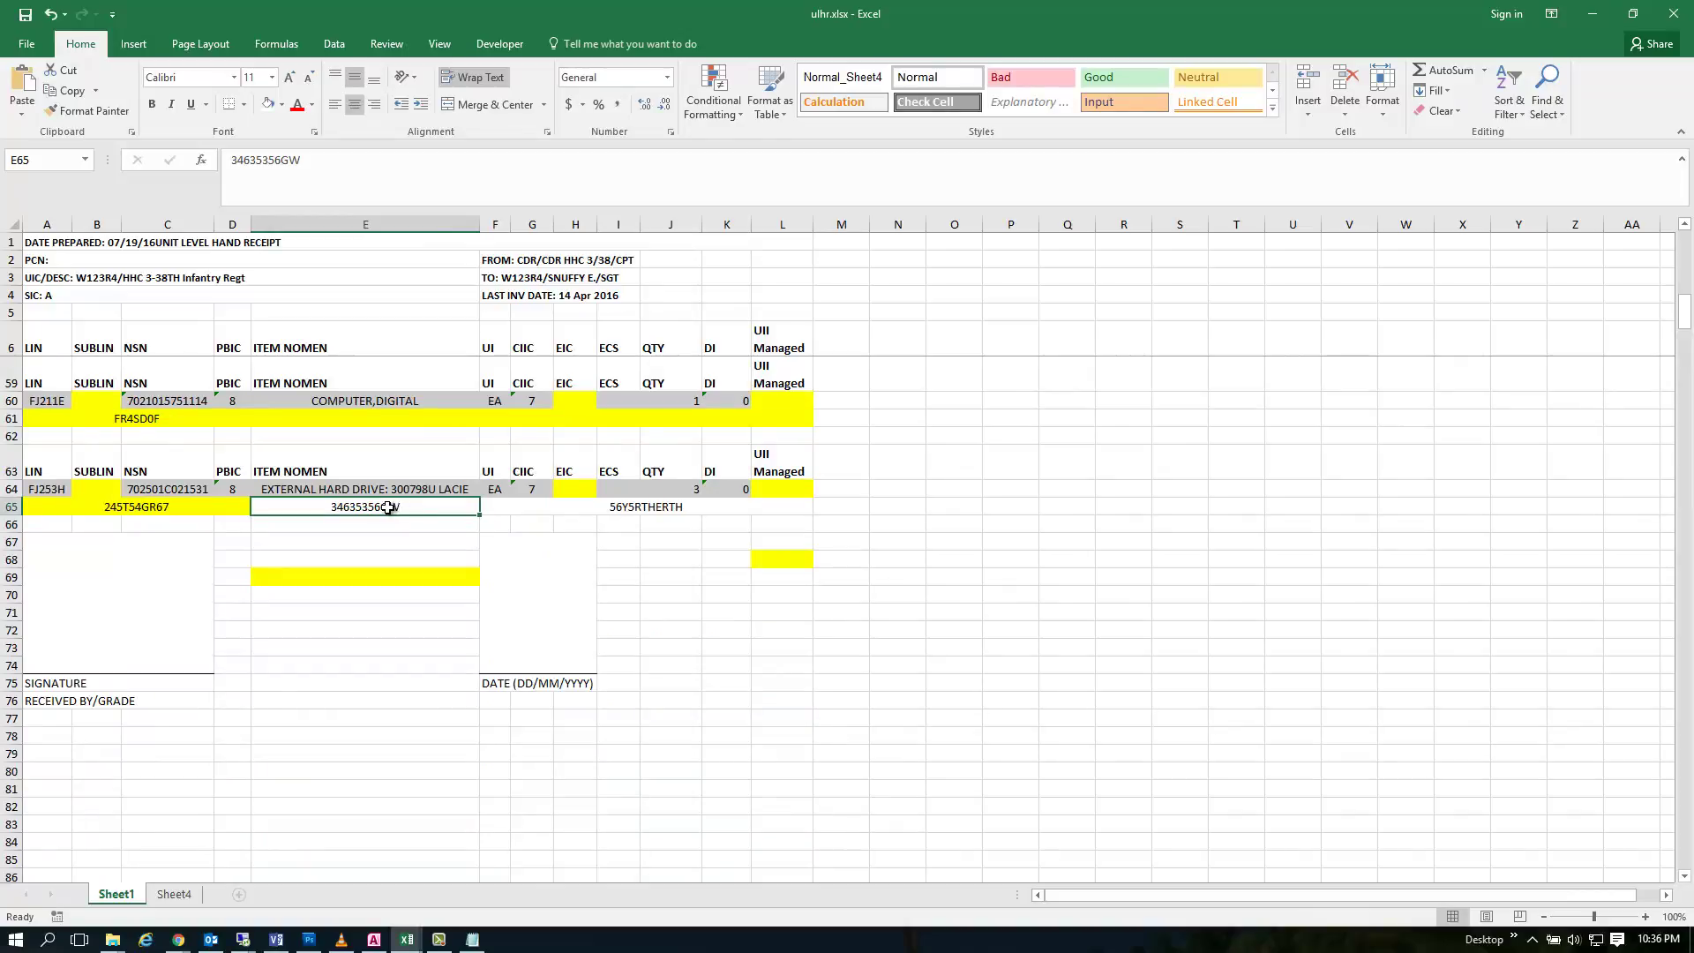
double_click(358, 508)
double_click(291, 159)
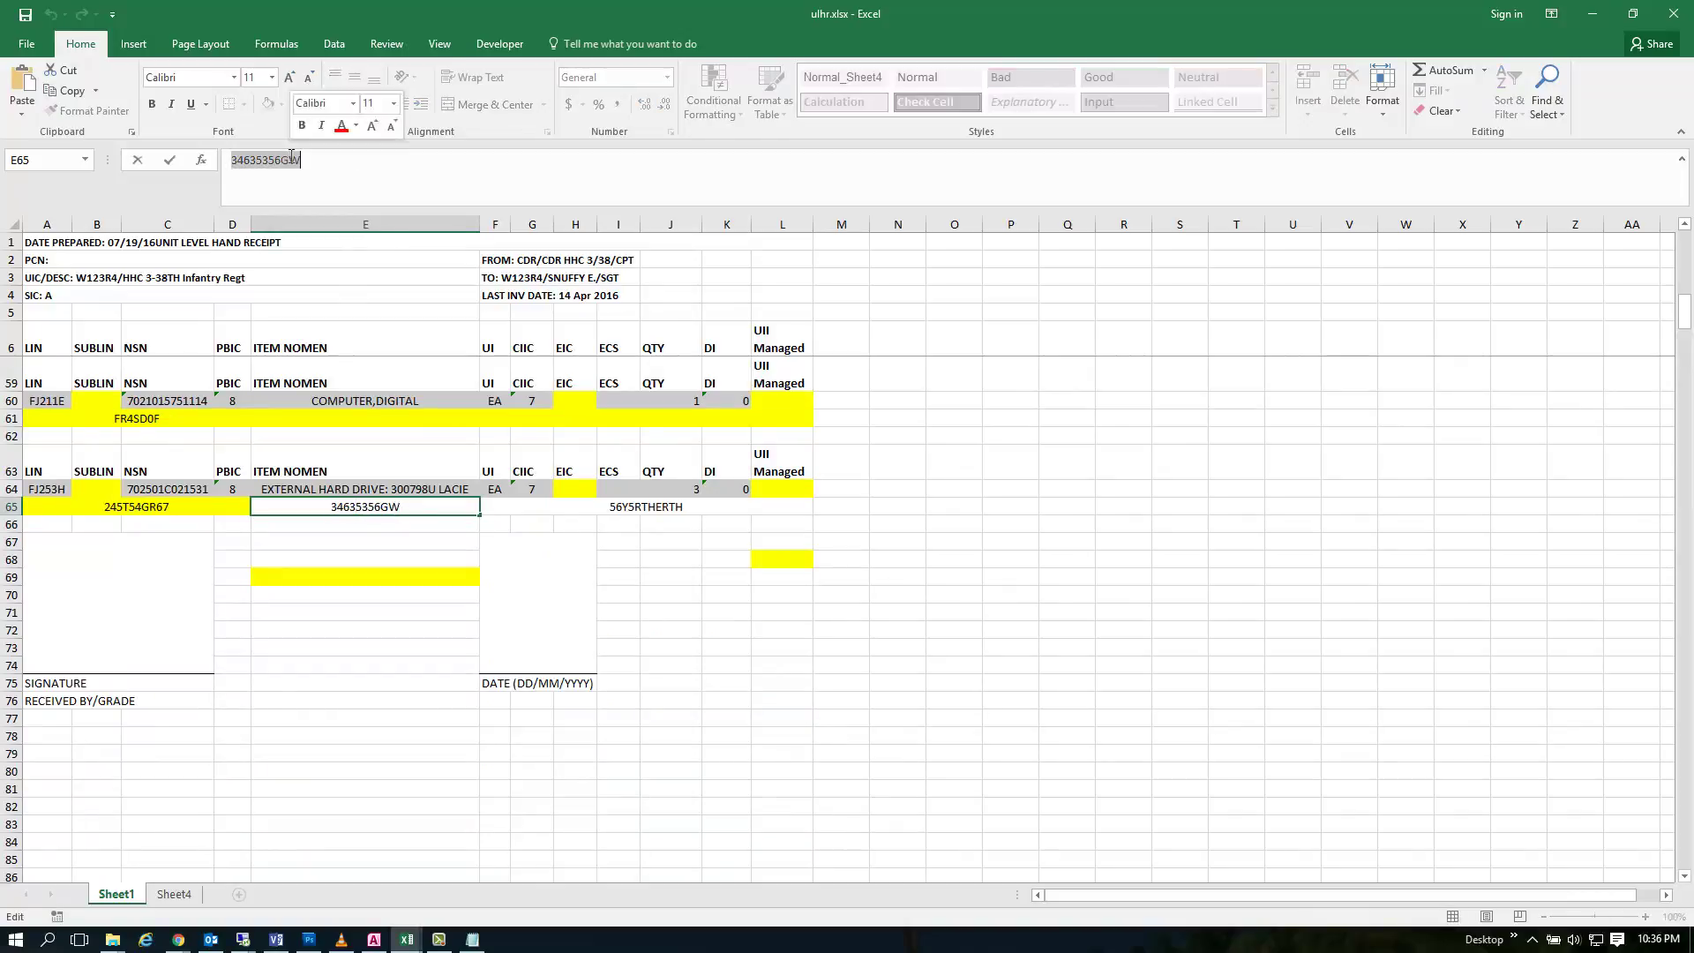
right_click(291, 159)
click(320, 191)
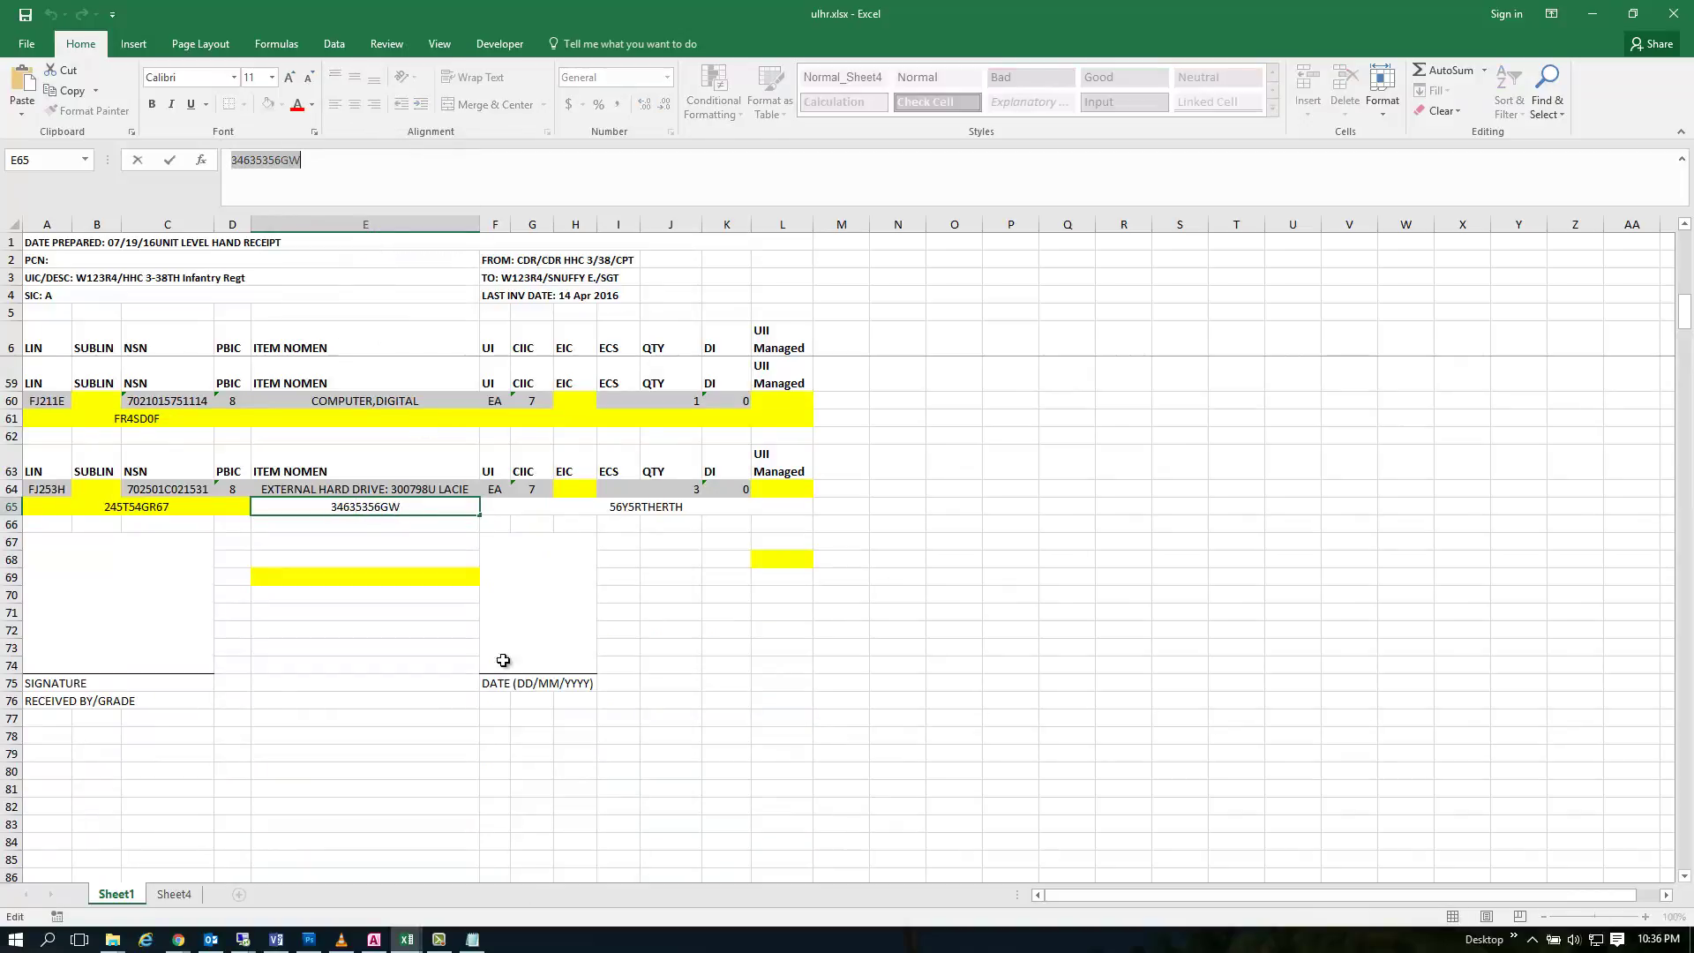
Step: In Access, duplicate the last HD-Ext record (56Y5RTHERTH) into the new-record row
click(374, 939)
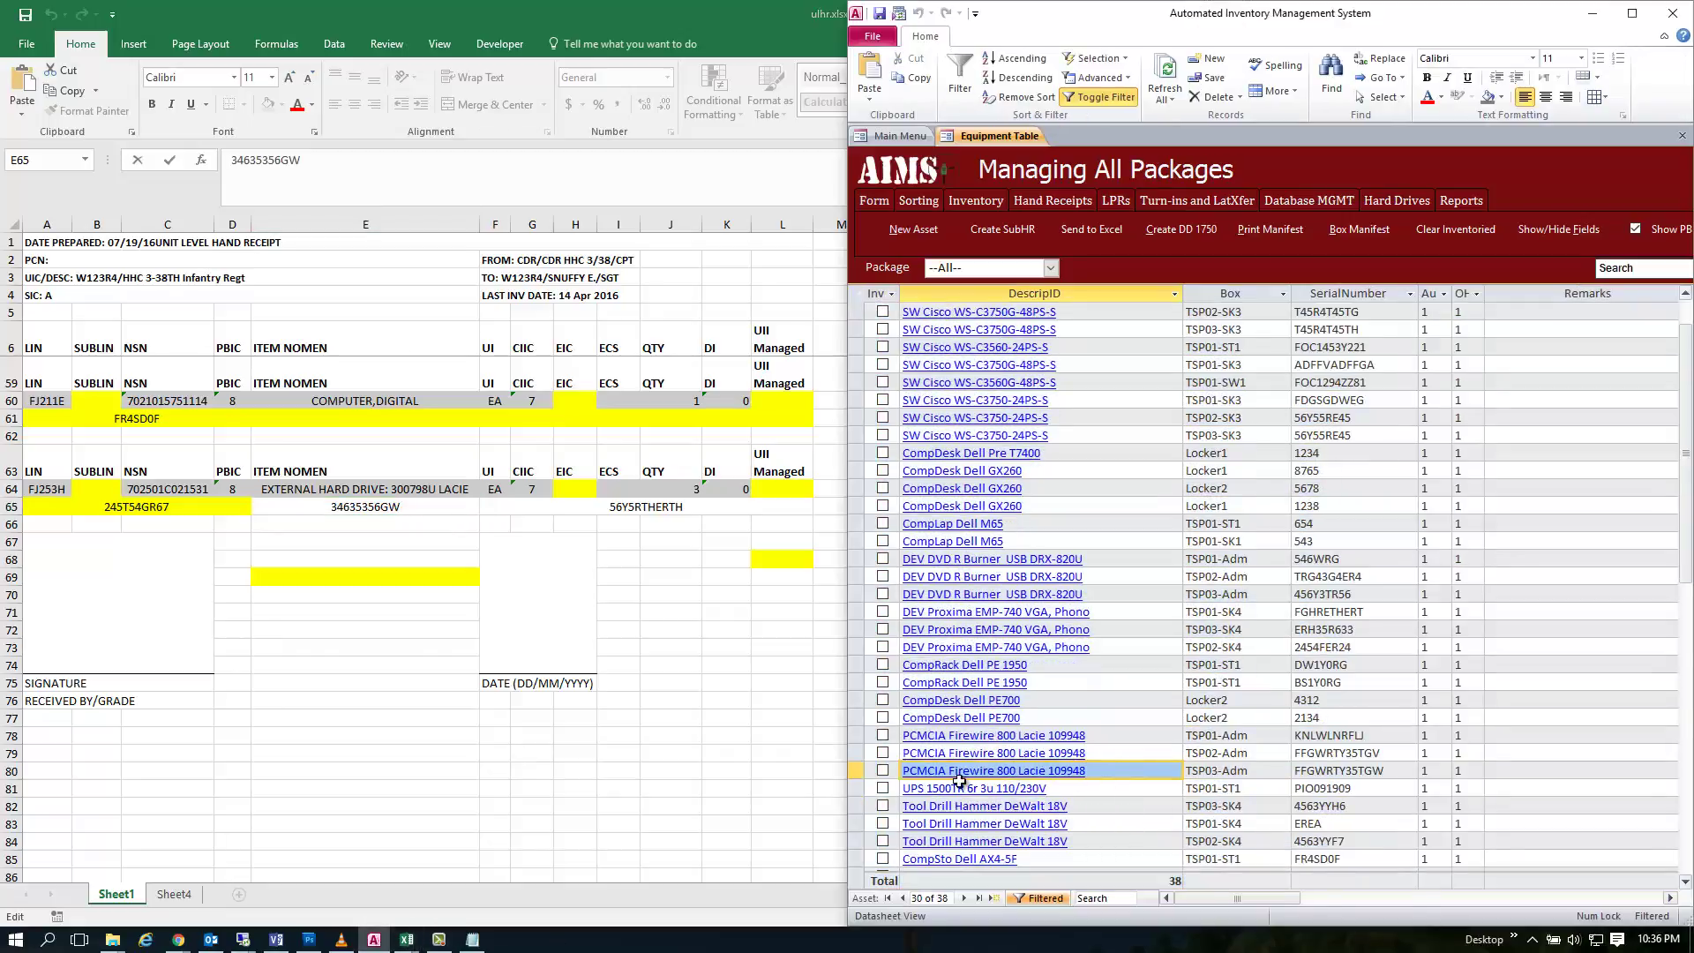
scroll(954, 781, down, 7)
click(861, 541)
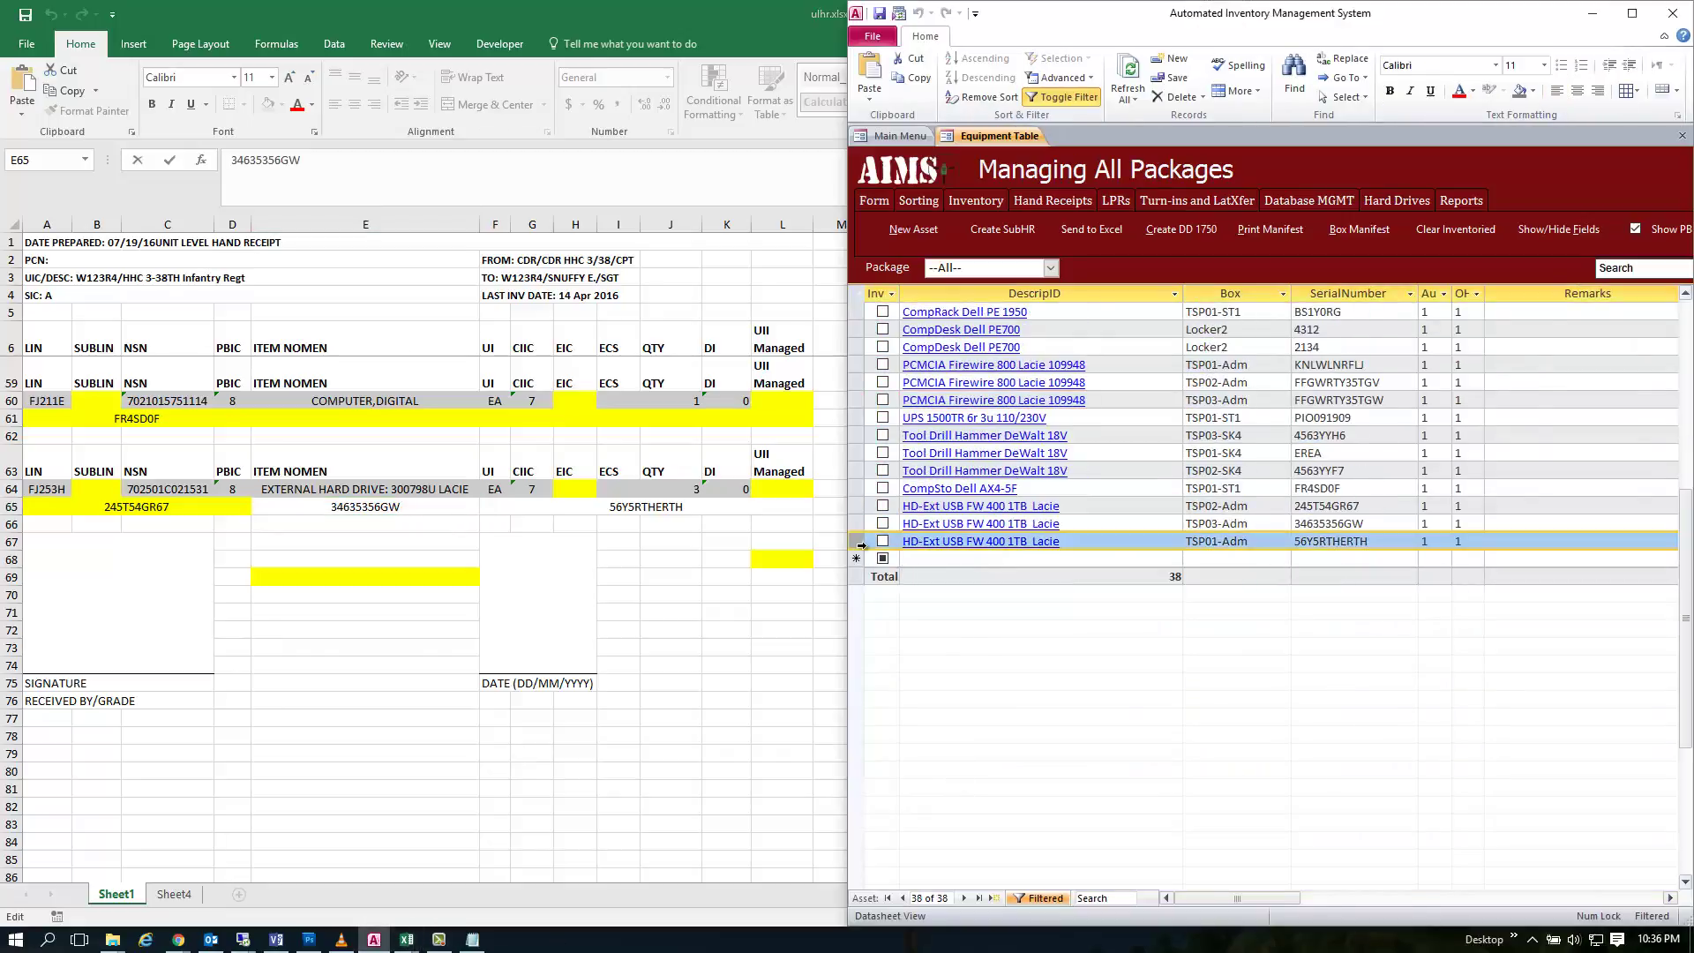
right_click(862, 542)
click(915, 614)
click(860, 557)
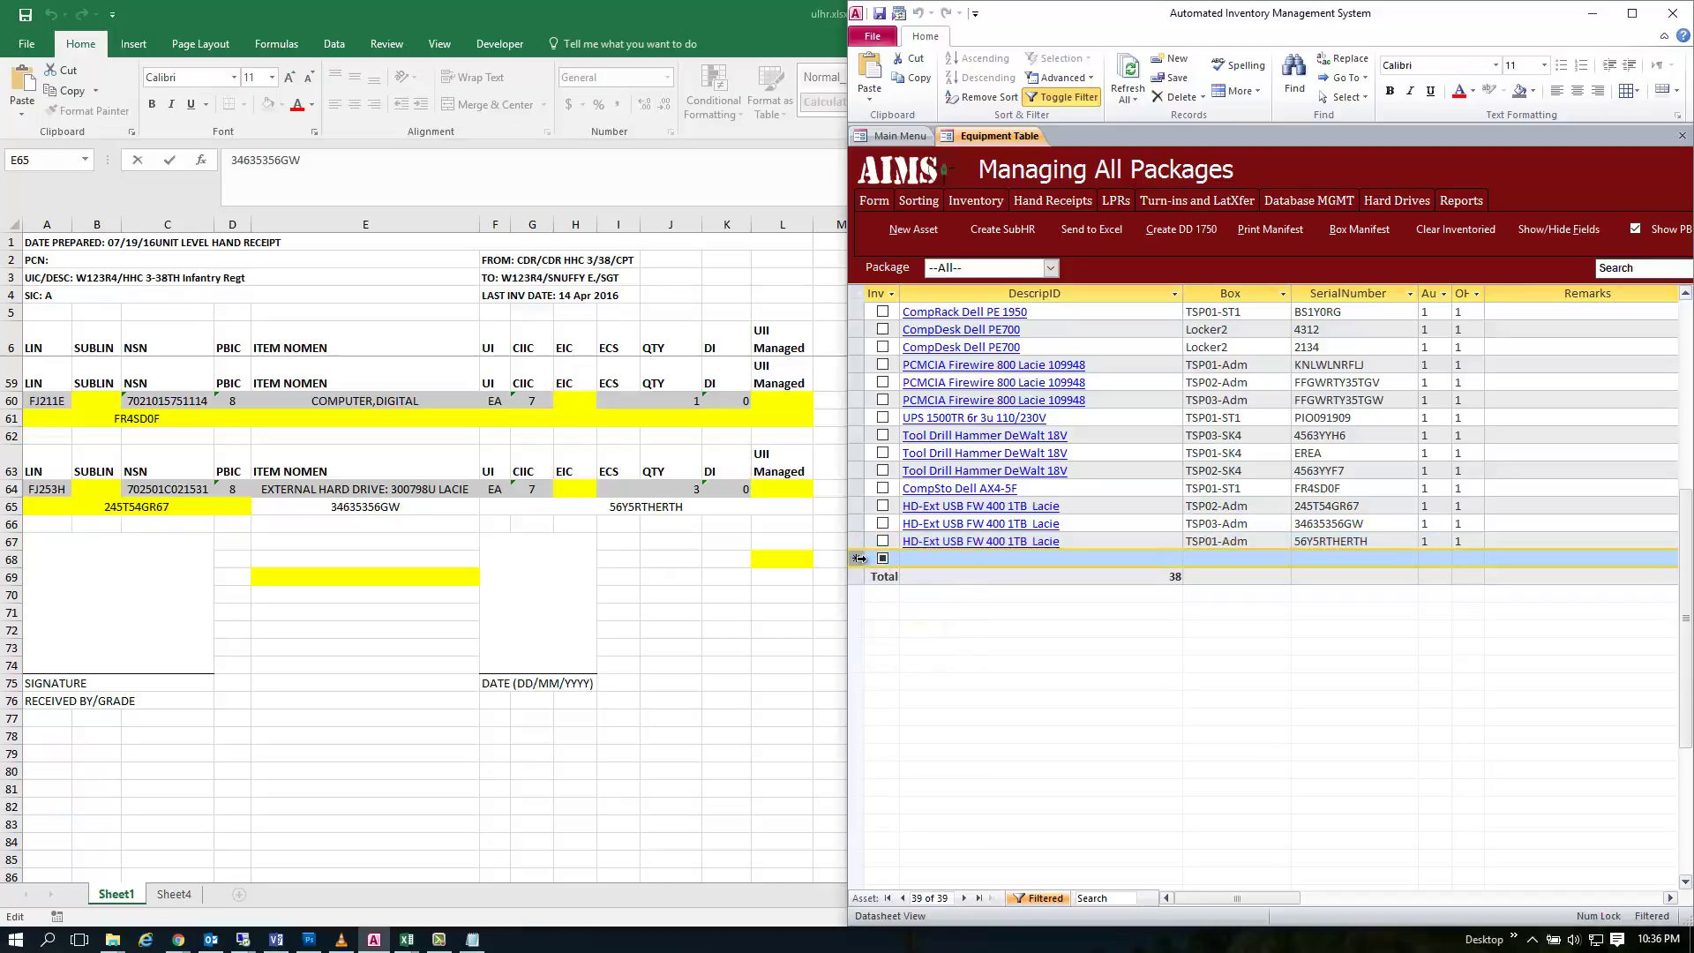
right_click(860, 558)
click(918, 660)
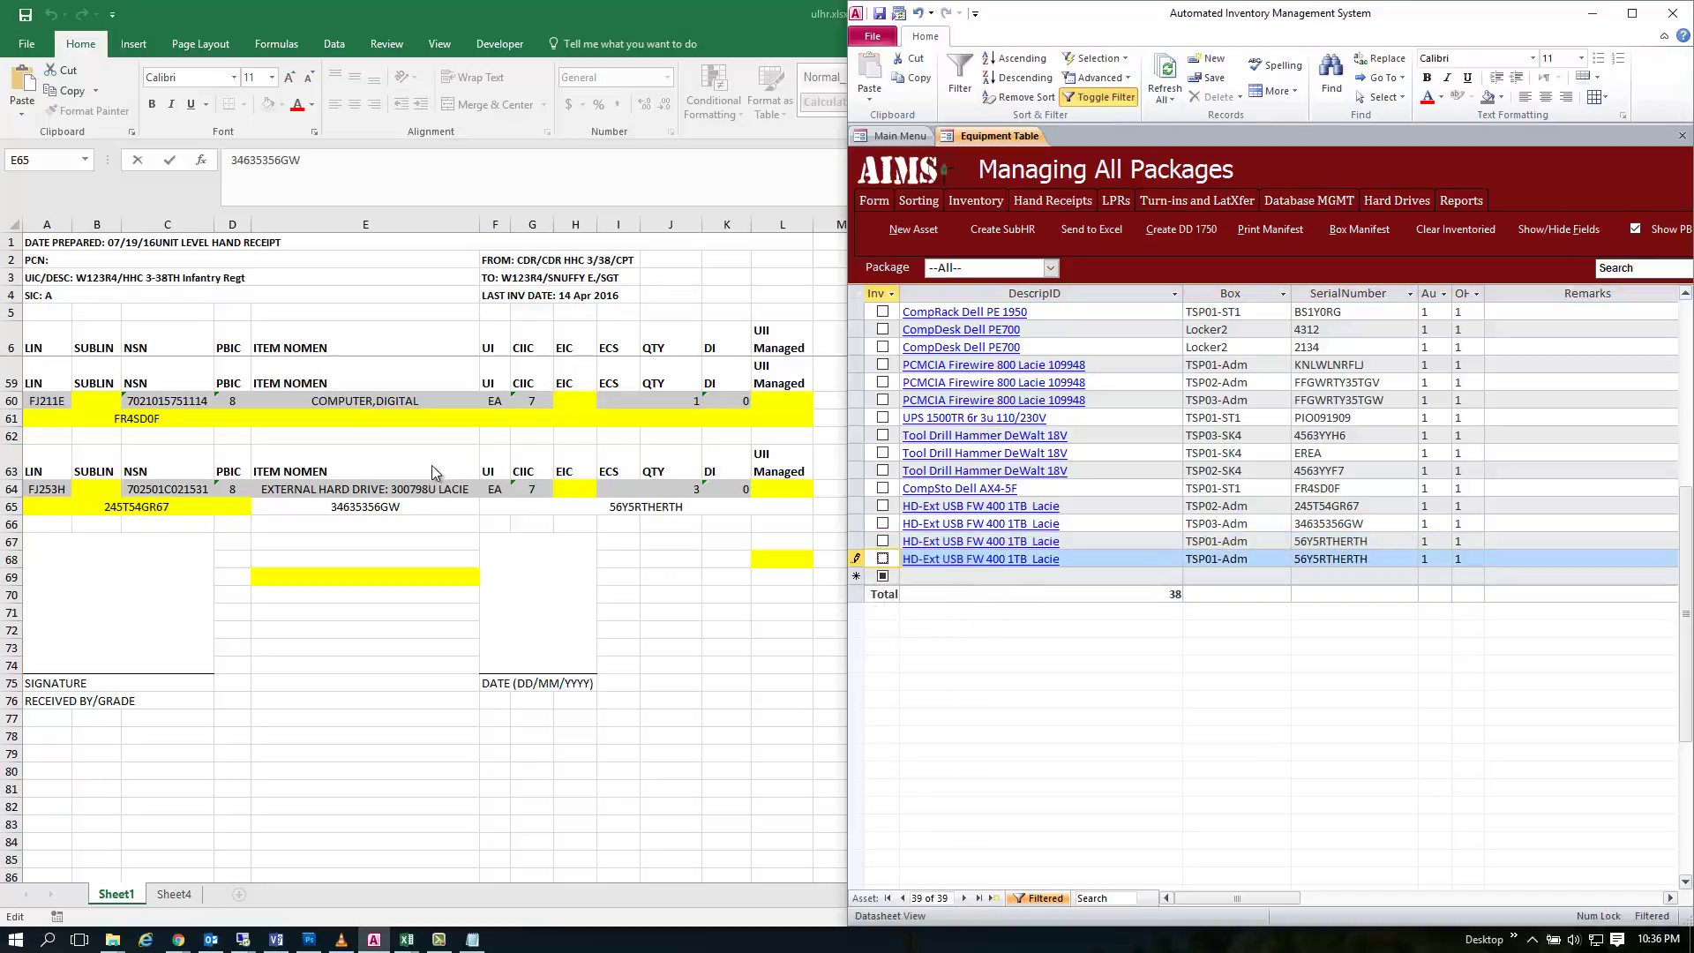
Step: Replace the duplicate's serial number with 34635356GW and save the new record
click(382, 507)
right_click(382, 507)
key(Escape)
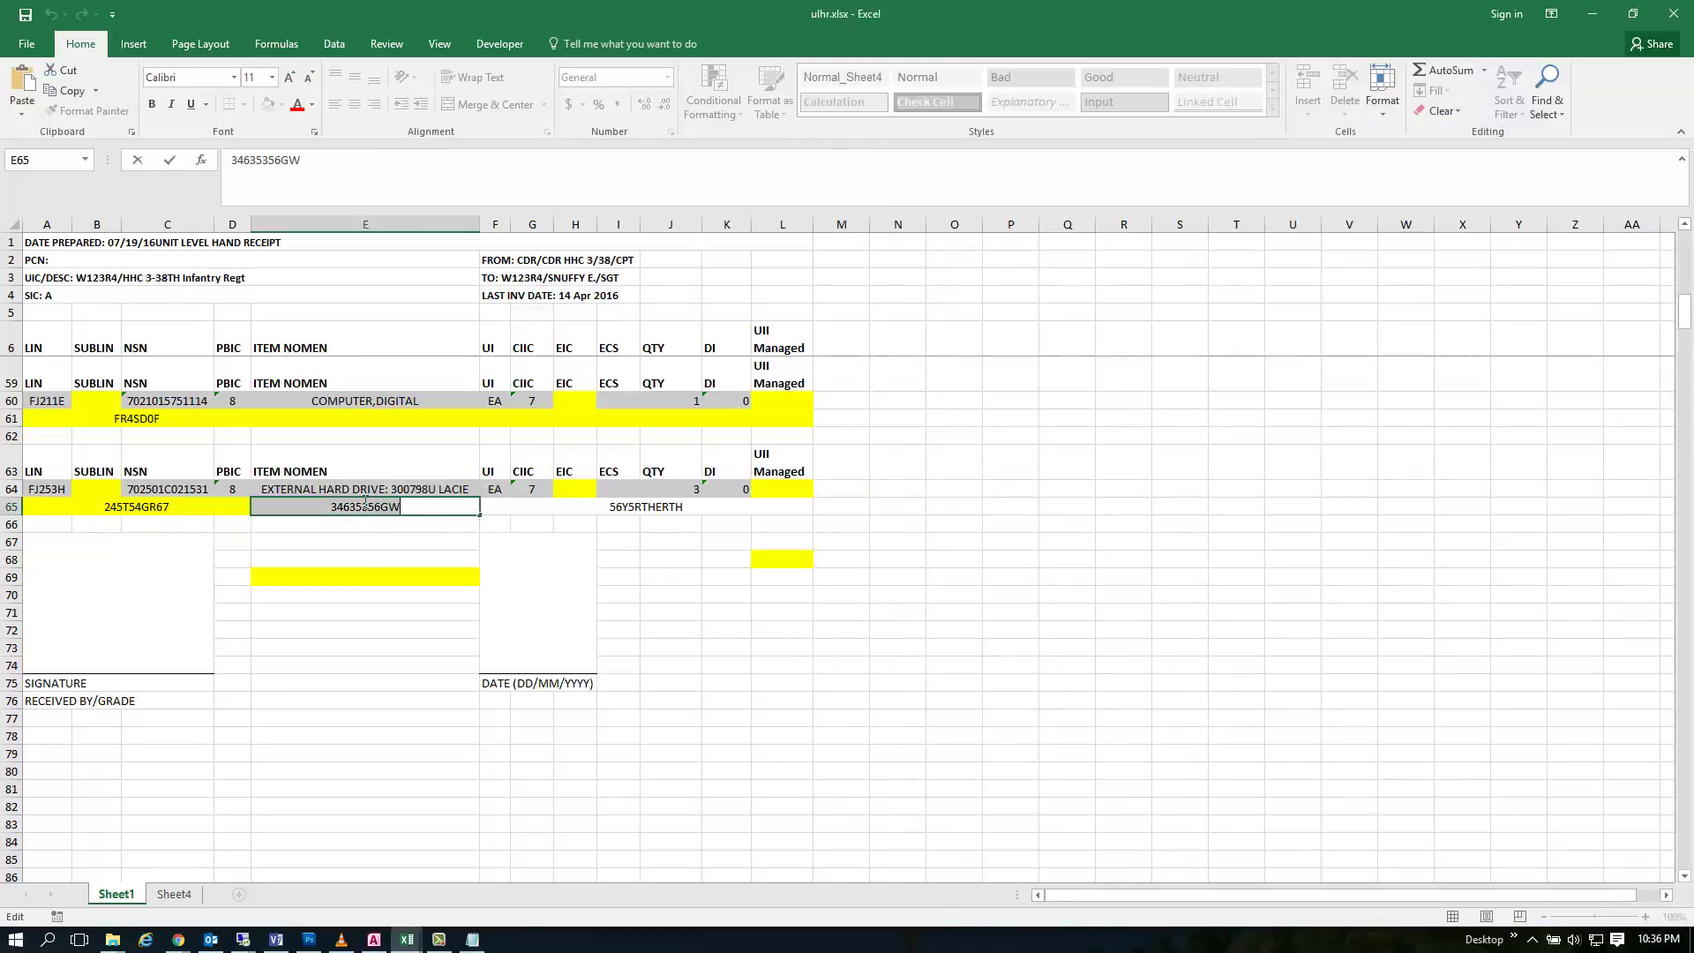
right_click(382, 507)
key(Escape)
click(374, 938)
click(1324, 561)
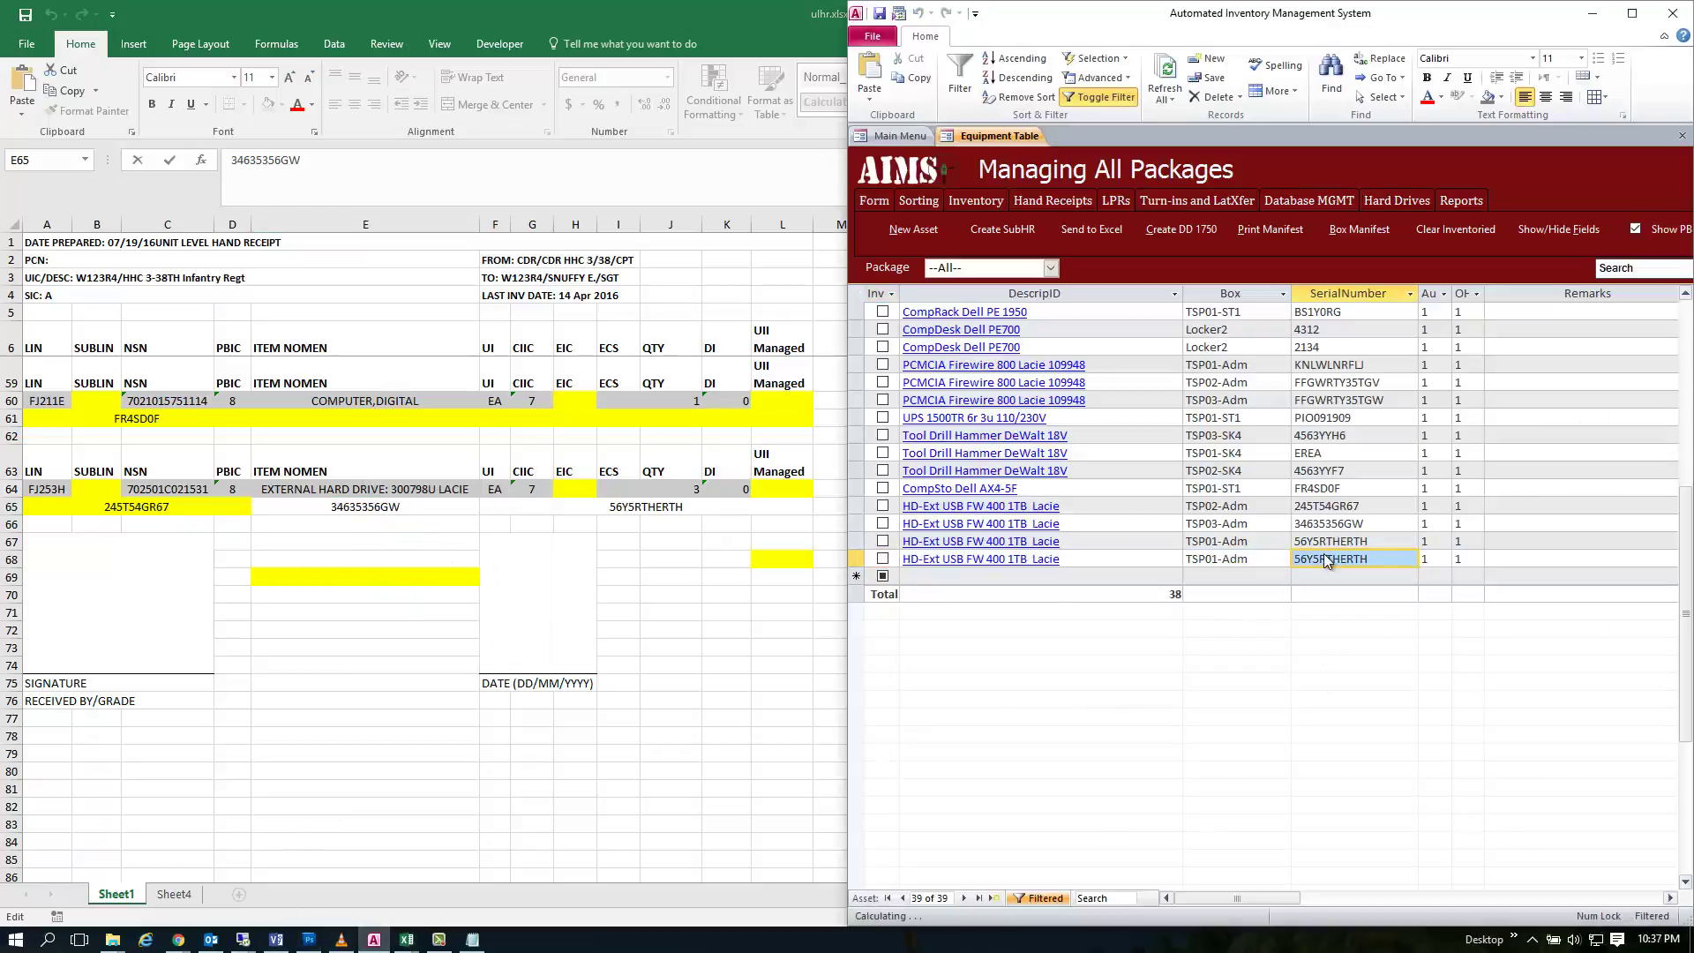
double_click(1332, 560)
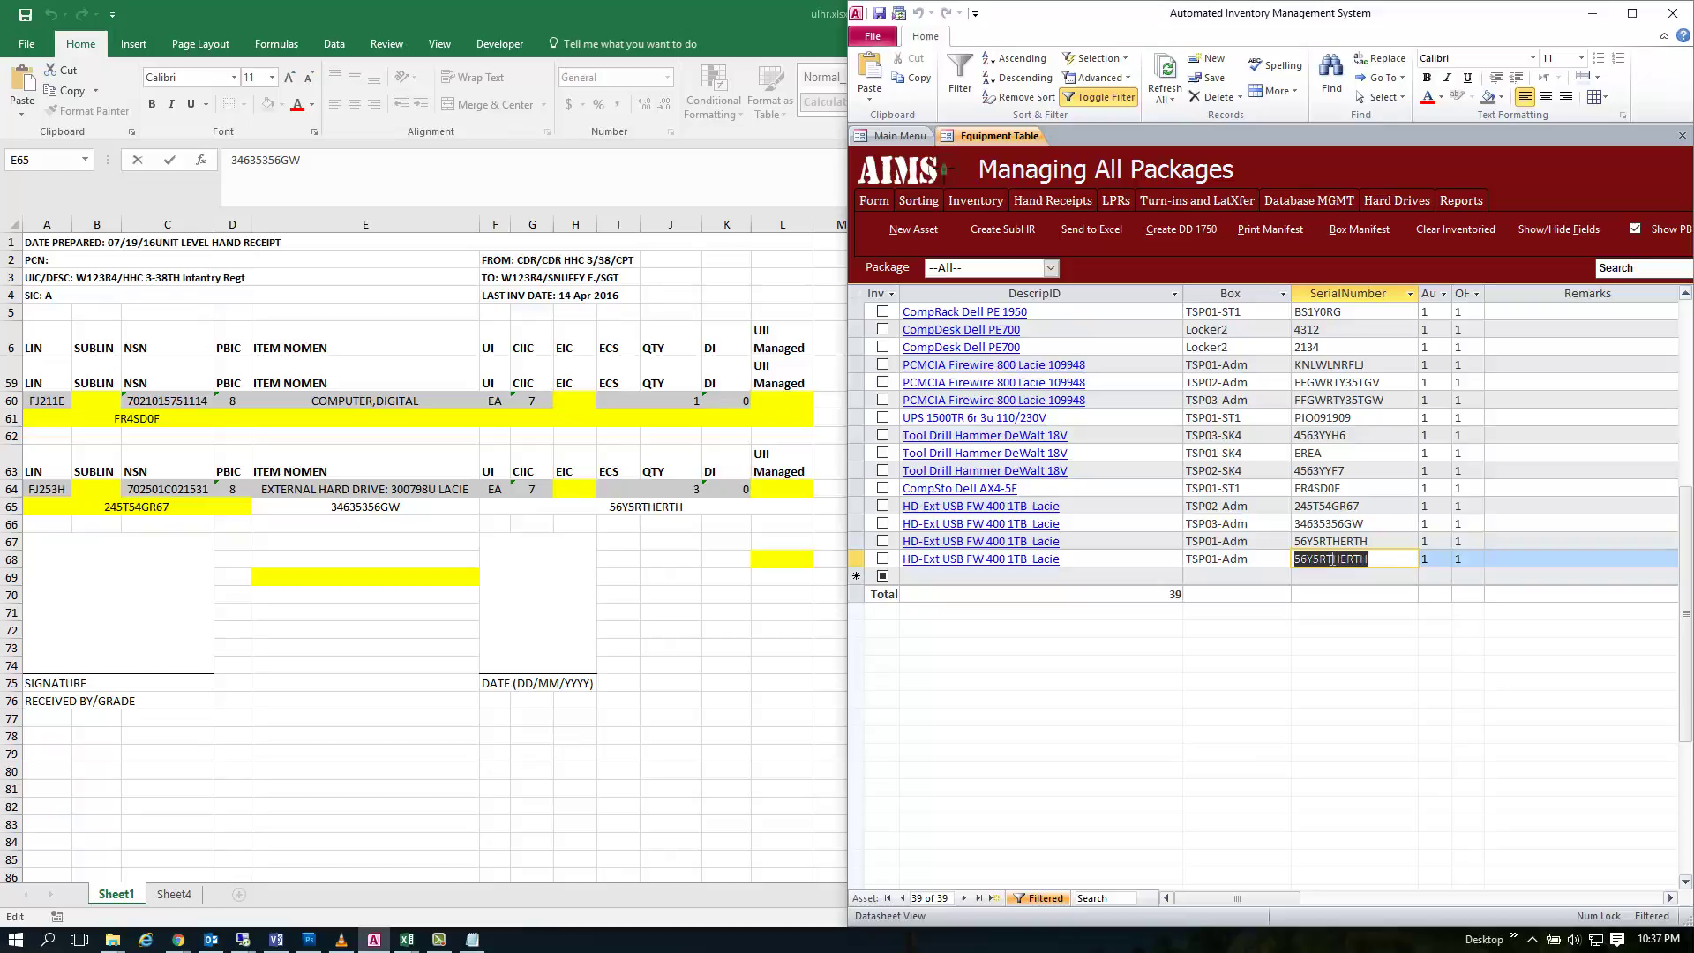
key(ctrl+v)
key(Tab)
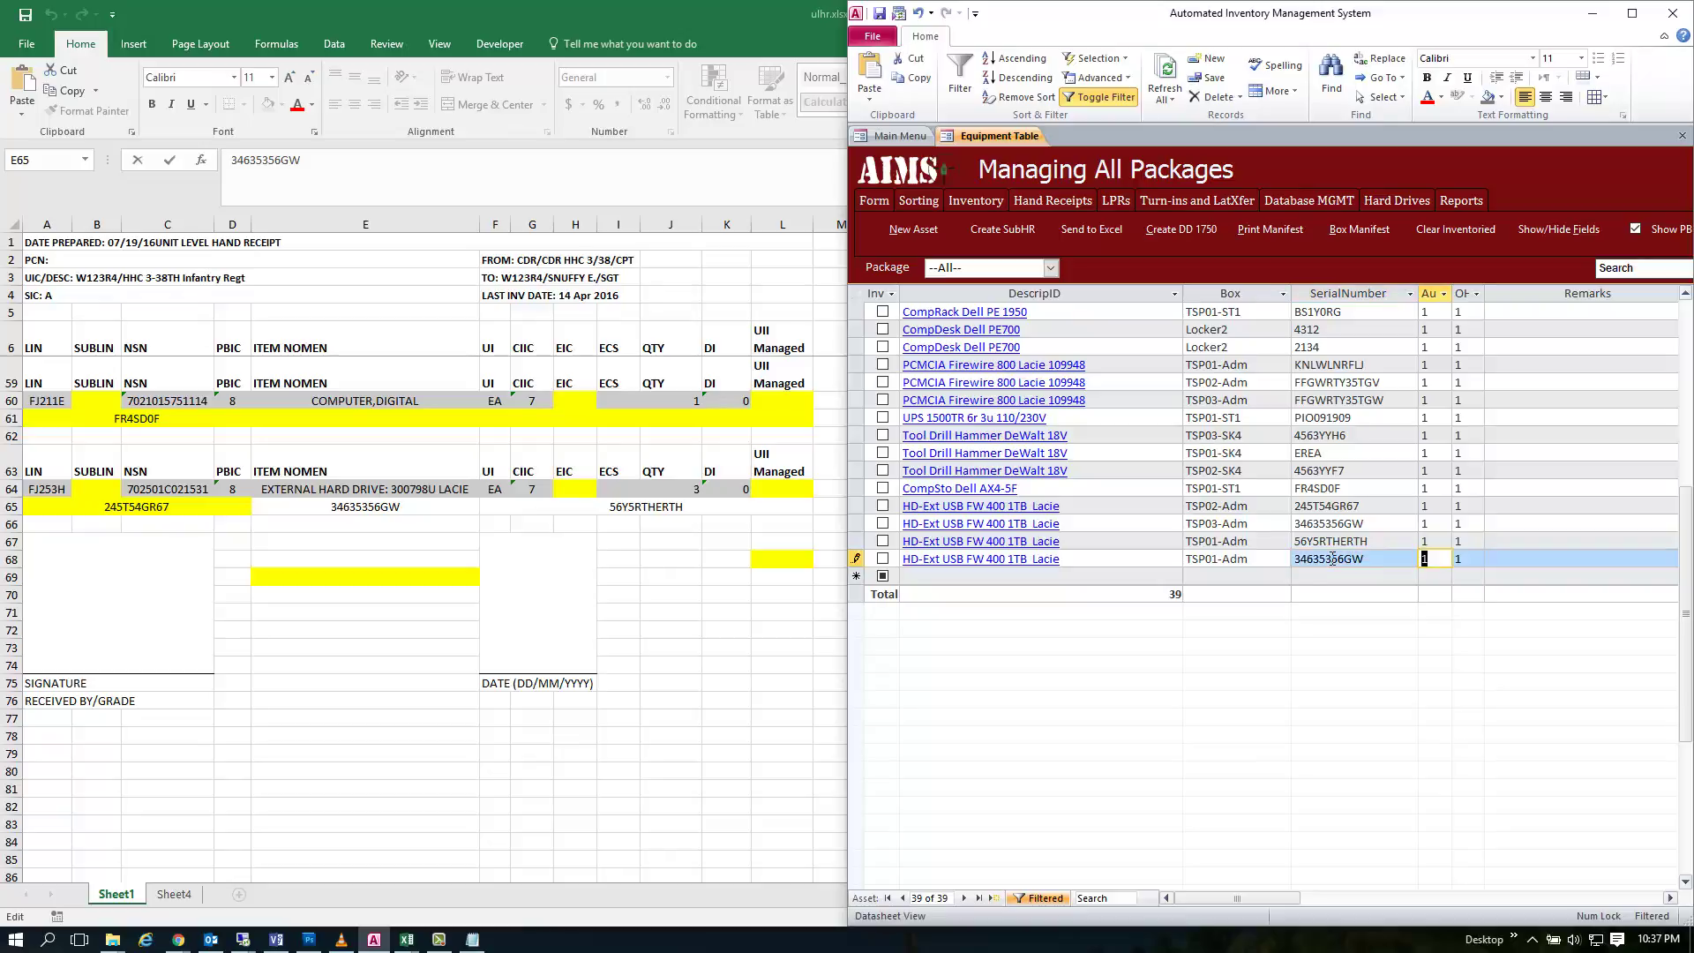
key(Tab)
key(Tab)
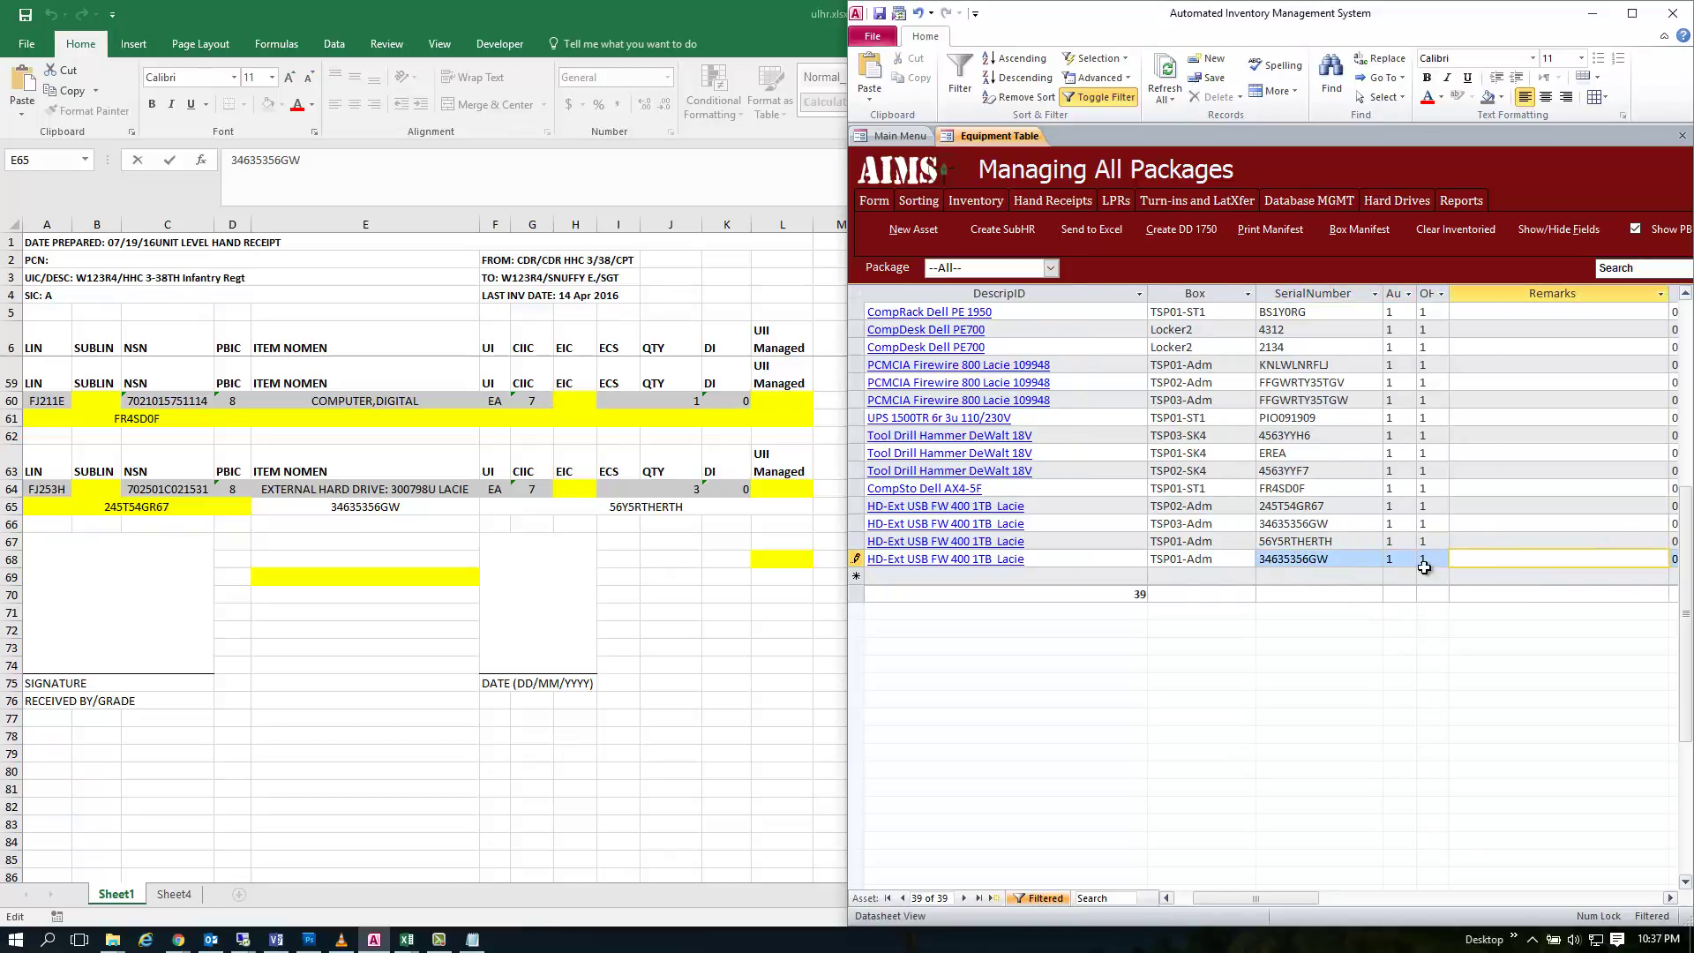
key(Up)
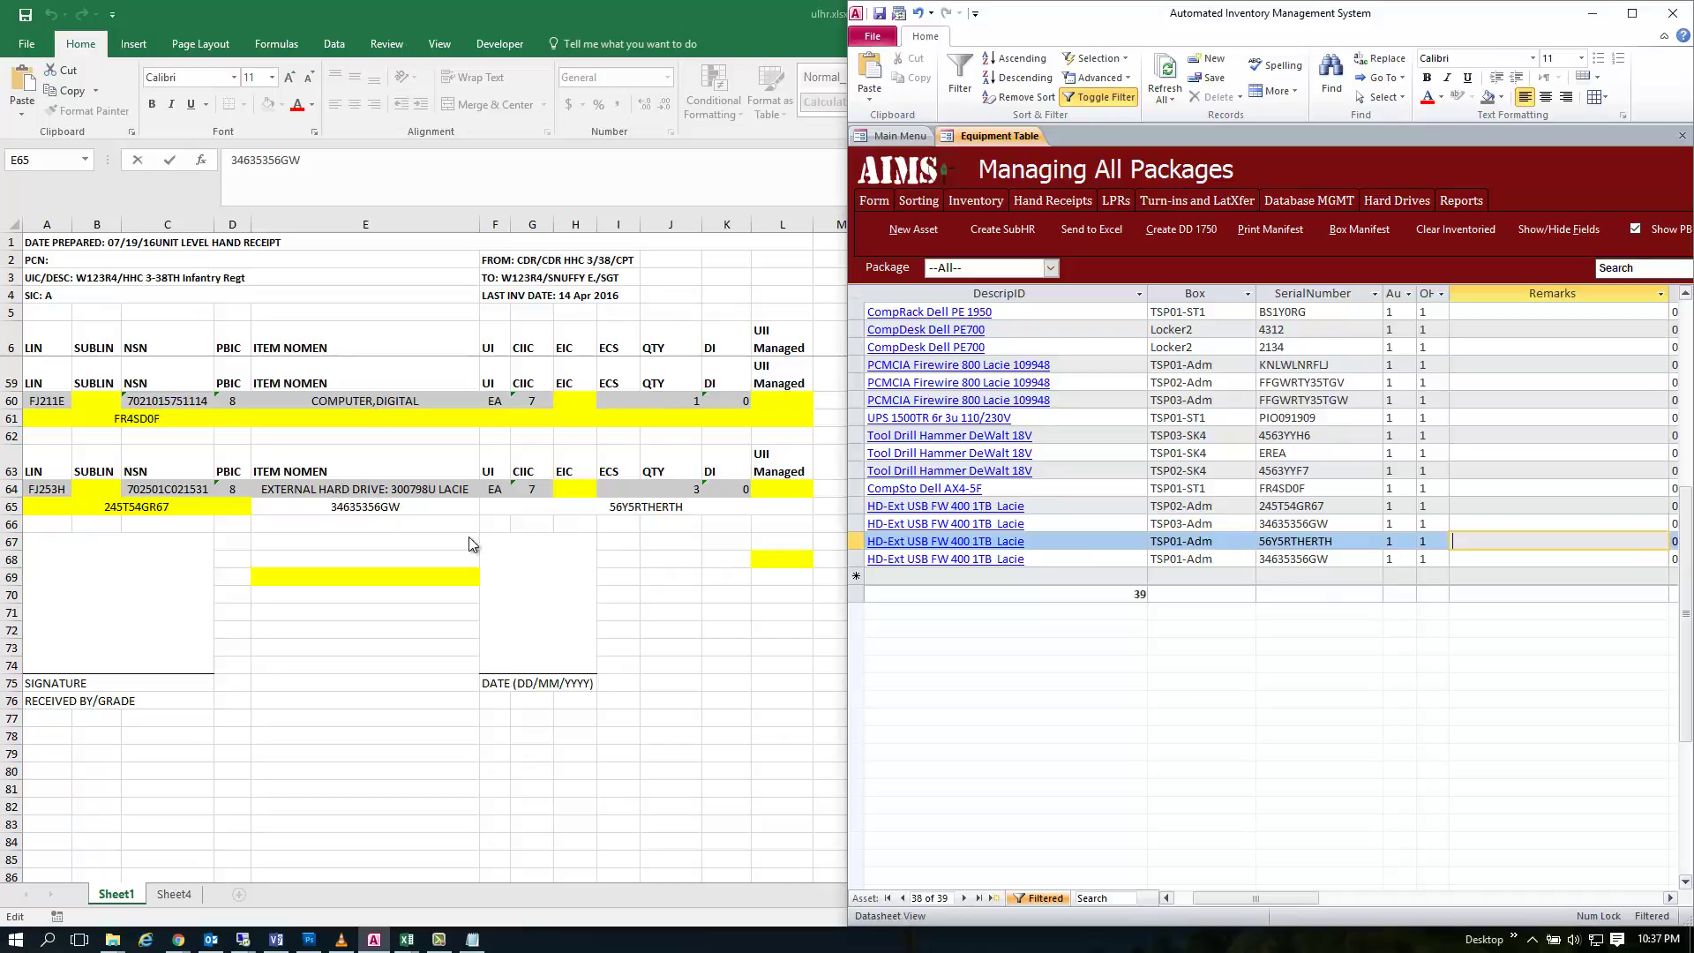
Step: Back in Excel, scroll to the top of the hand receipt, pick E25, and select columns A–L
click(422, 531)
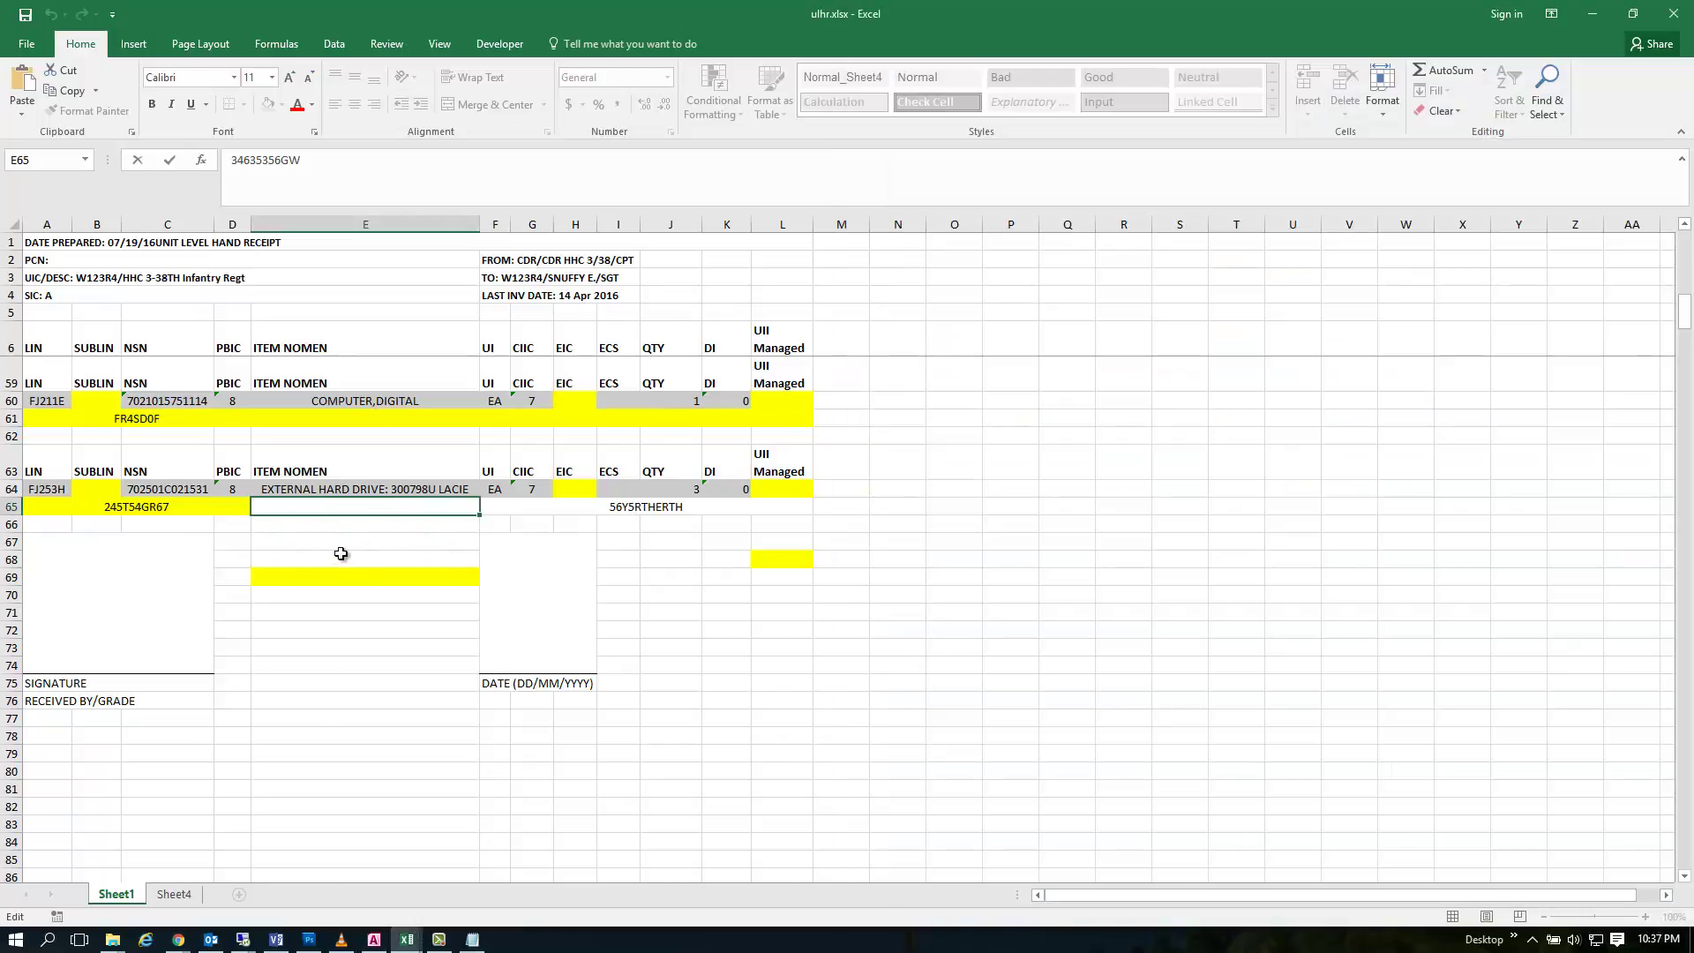
scroll(348, 552, up, 7)
scroll(349, 553, up, 5)
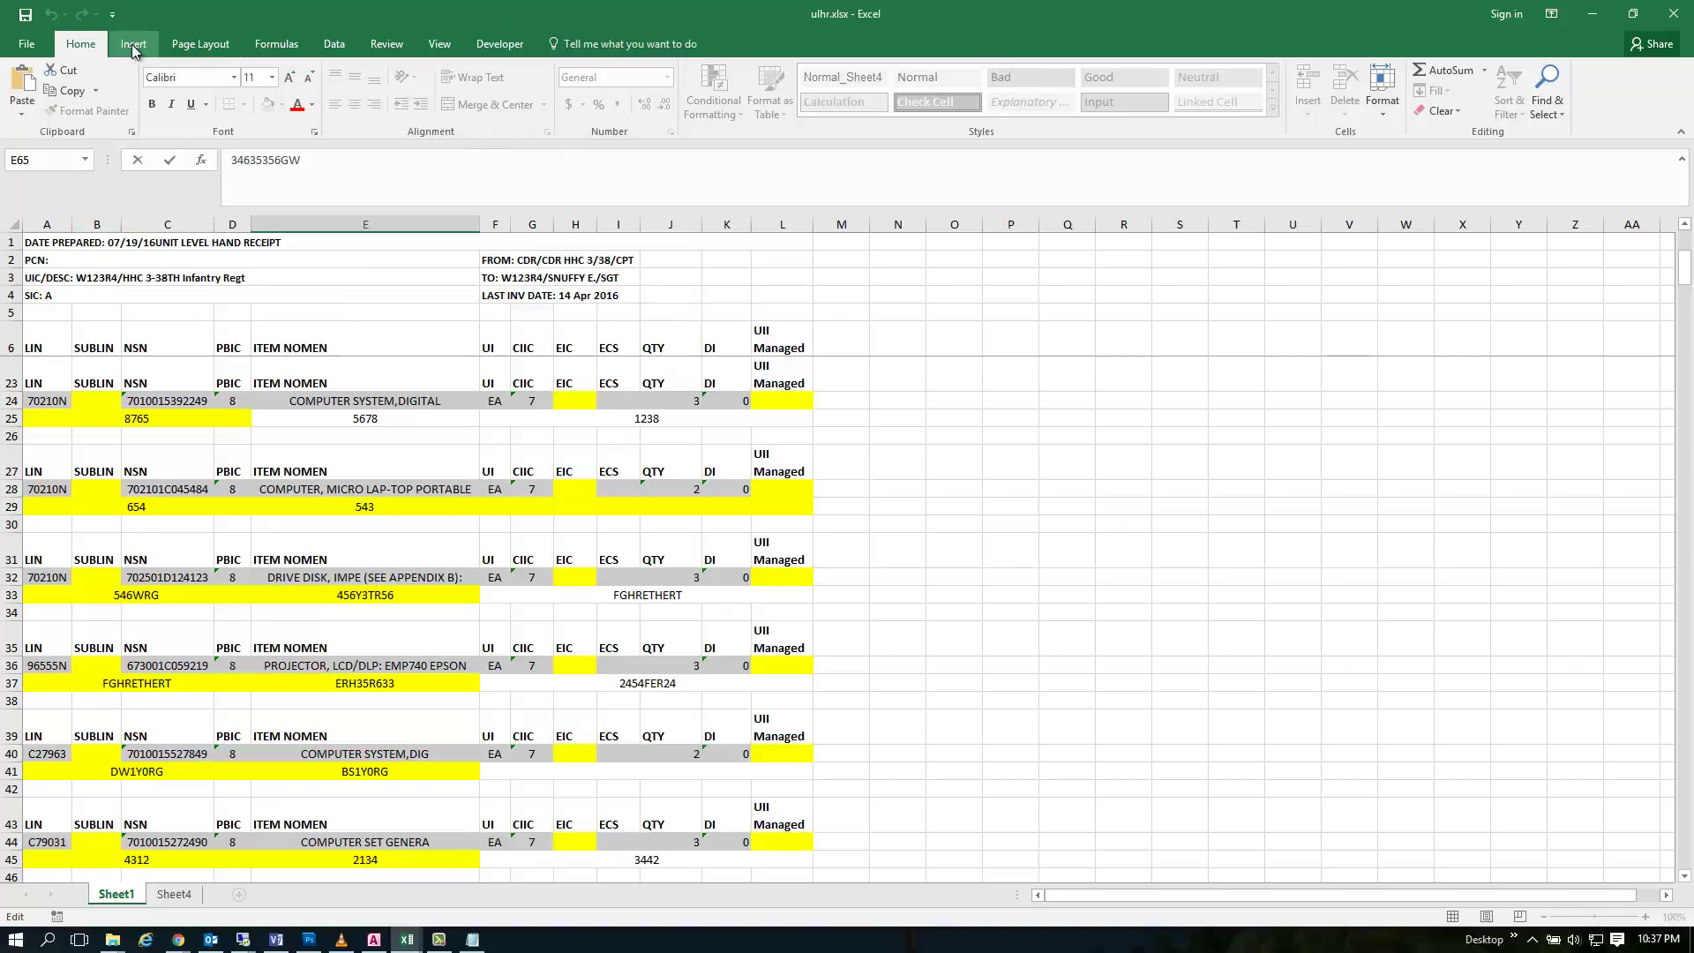
click(369, 414)
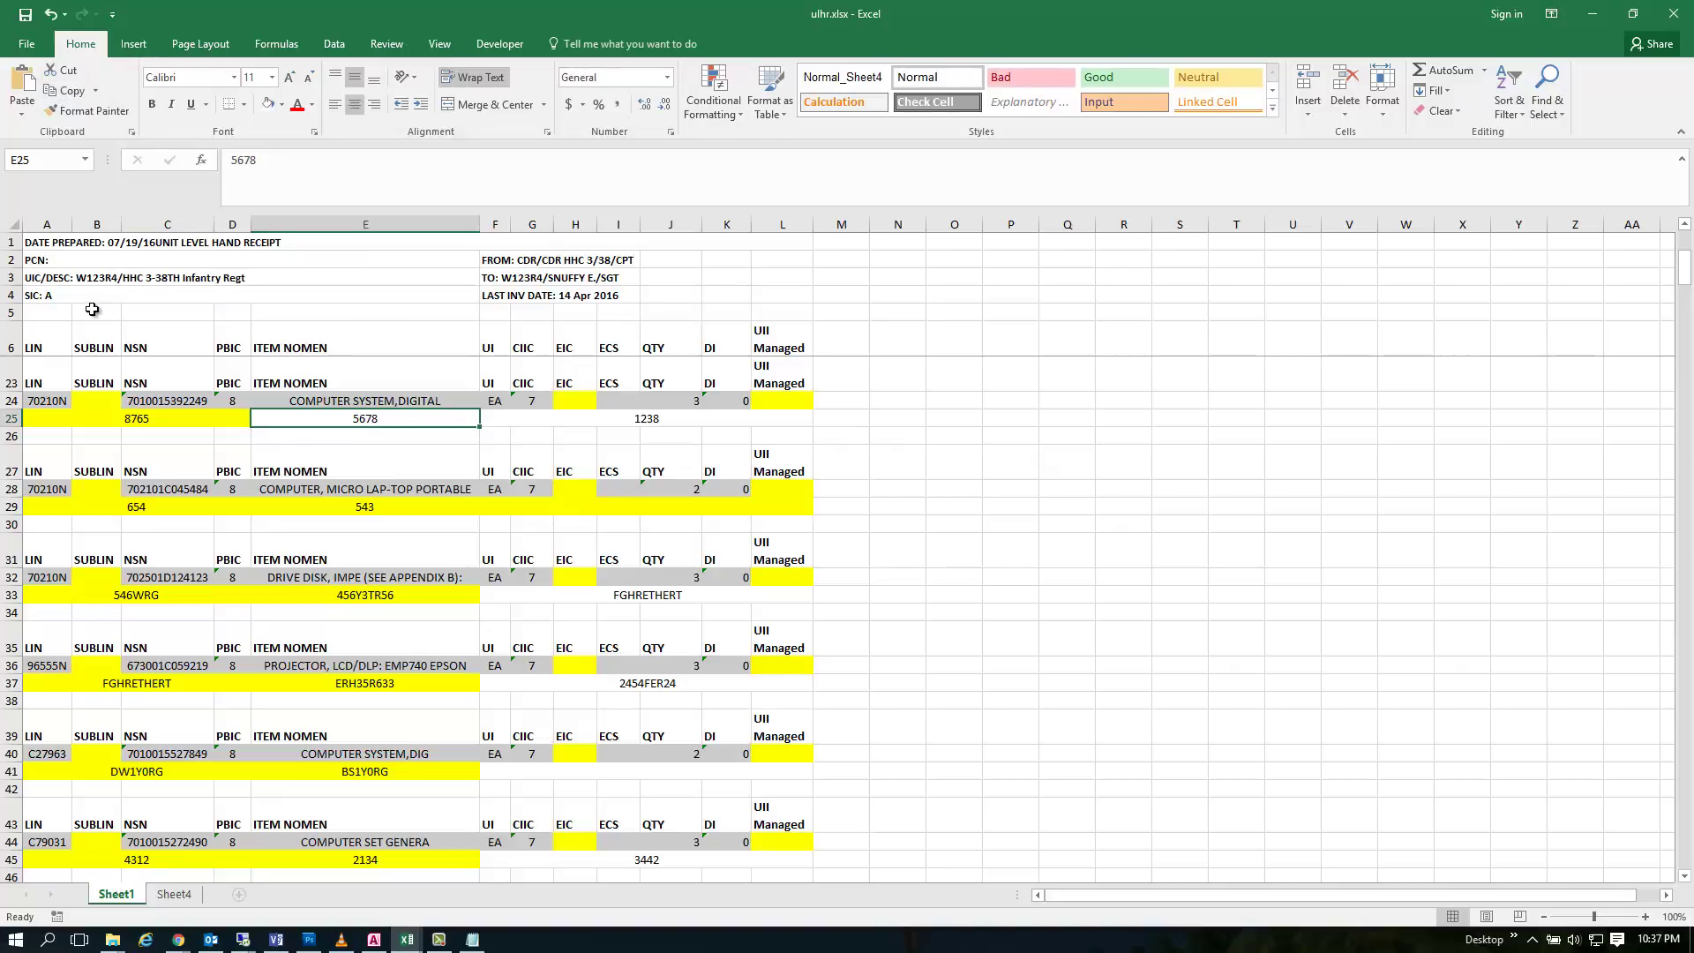
drag(49, 223, 804, 226)
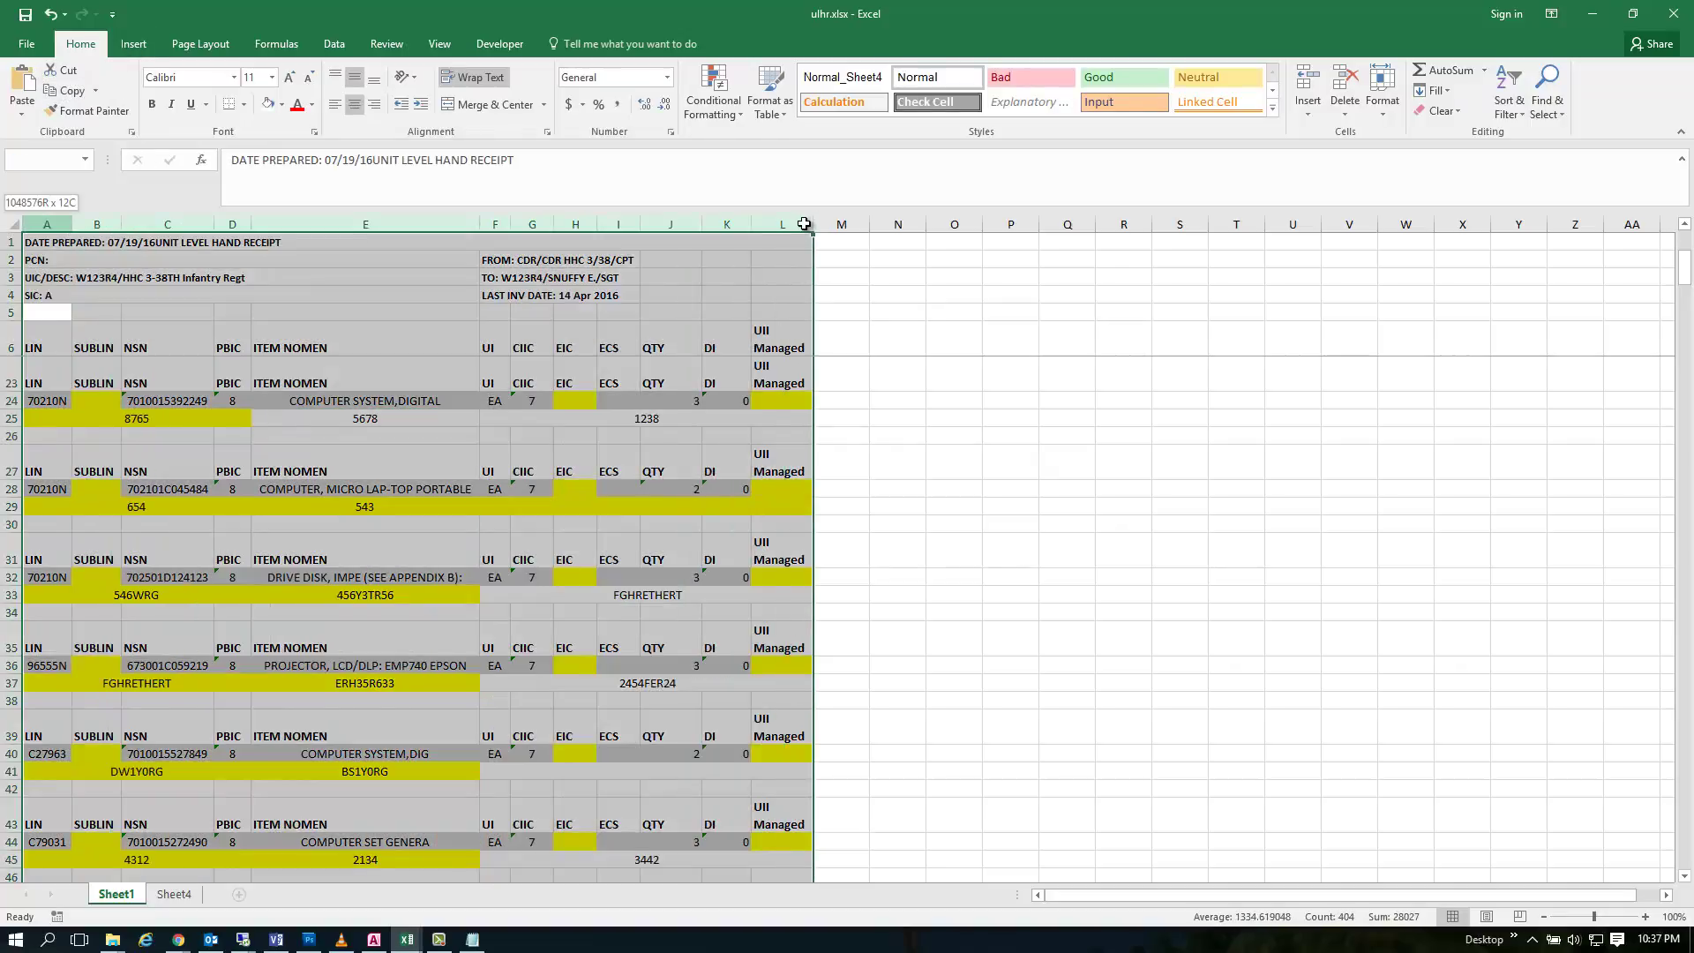
Step: Edit the COUNTIF conditional formatting rule to test =0 instead of >0 and apply it
click(726, 104)
click(765, 364)
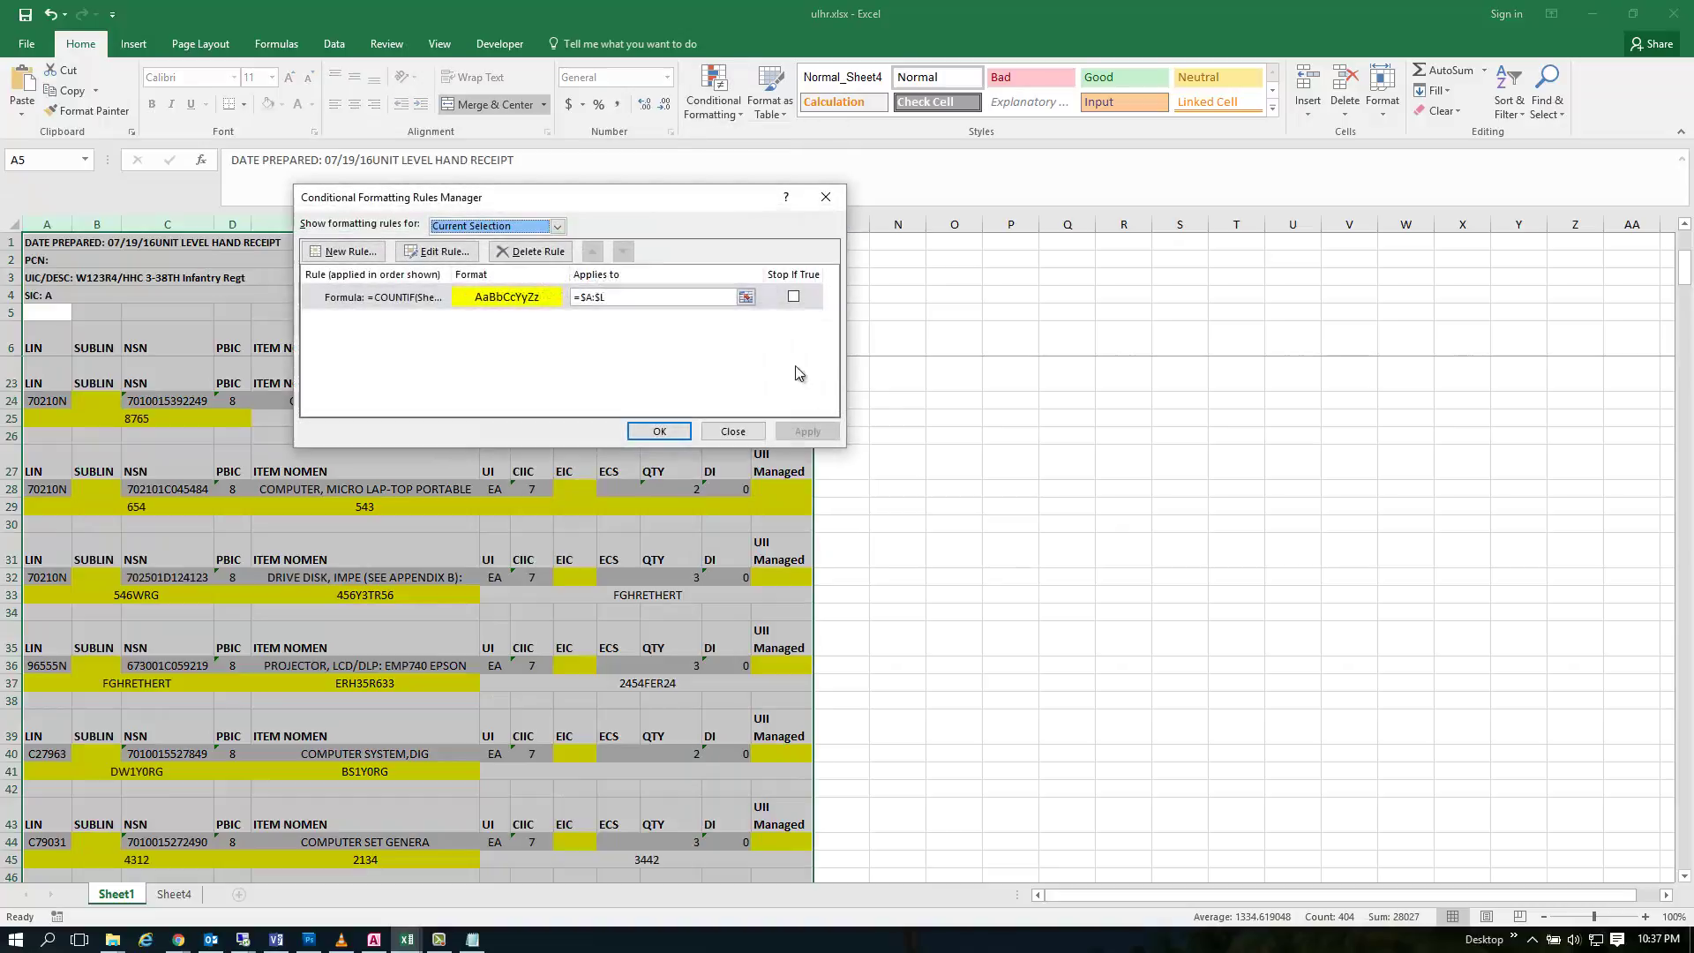
click(429, 297)
click(437, 251)
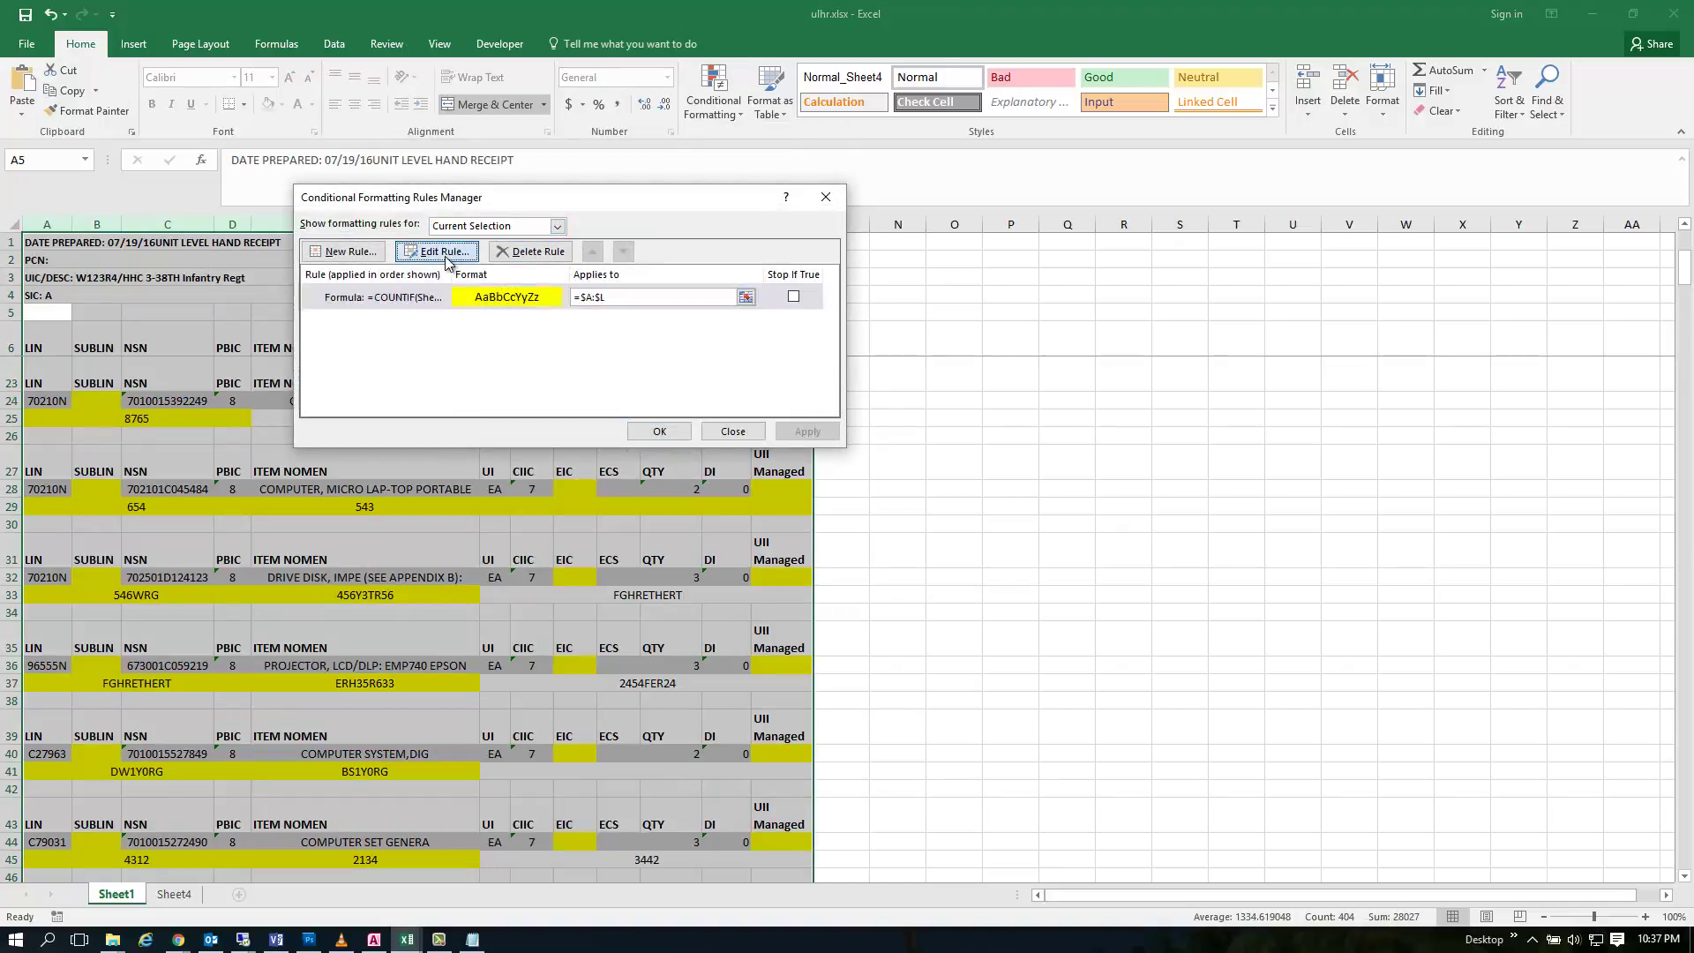
click(603, 368)
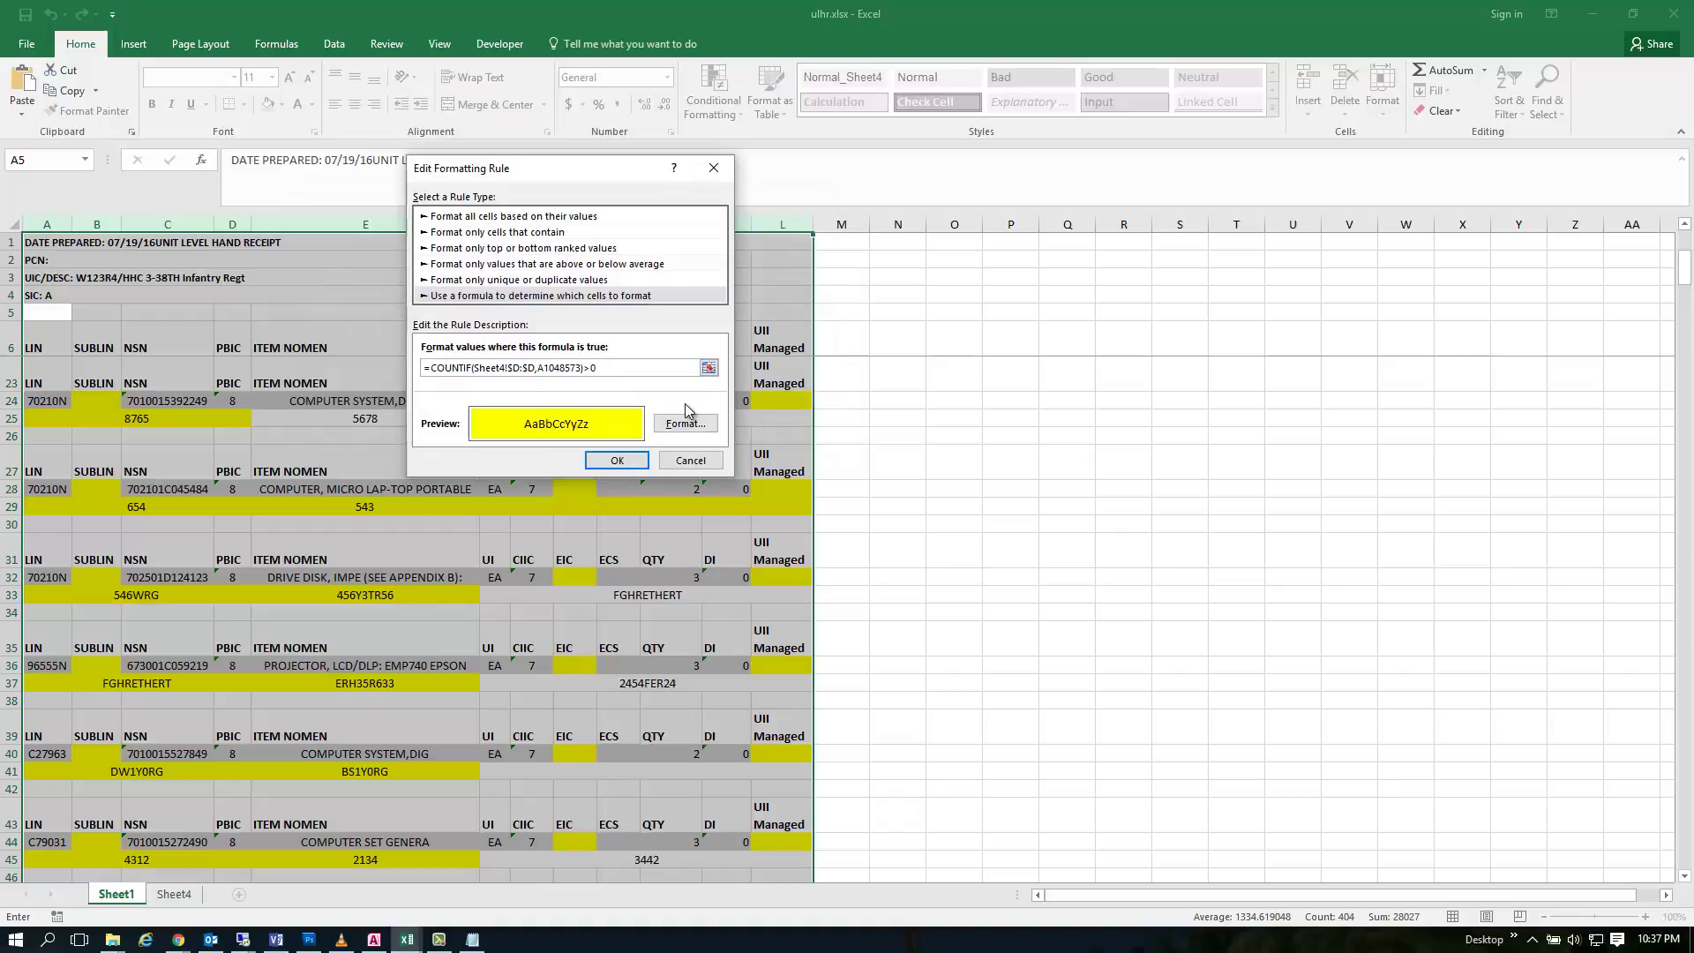
text(+)
key(BackSpace)
click(585, 368)
click(617, 461)
click(637, 432)
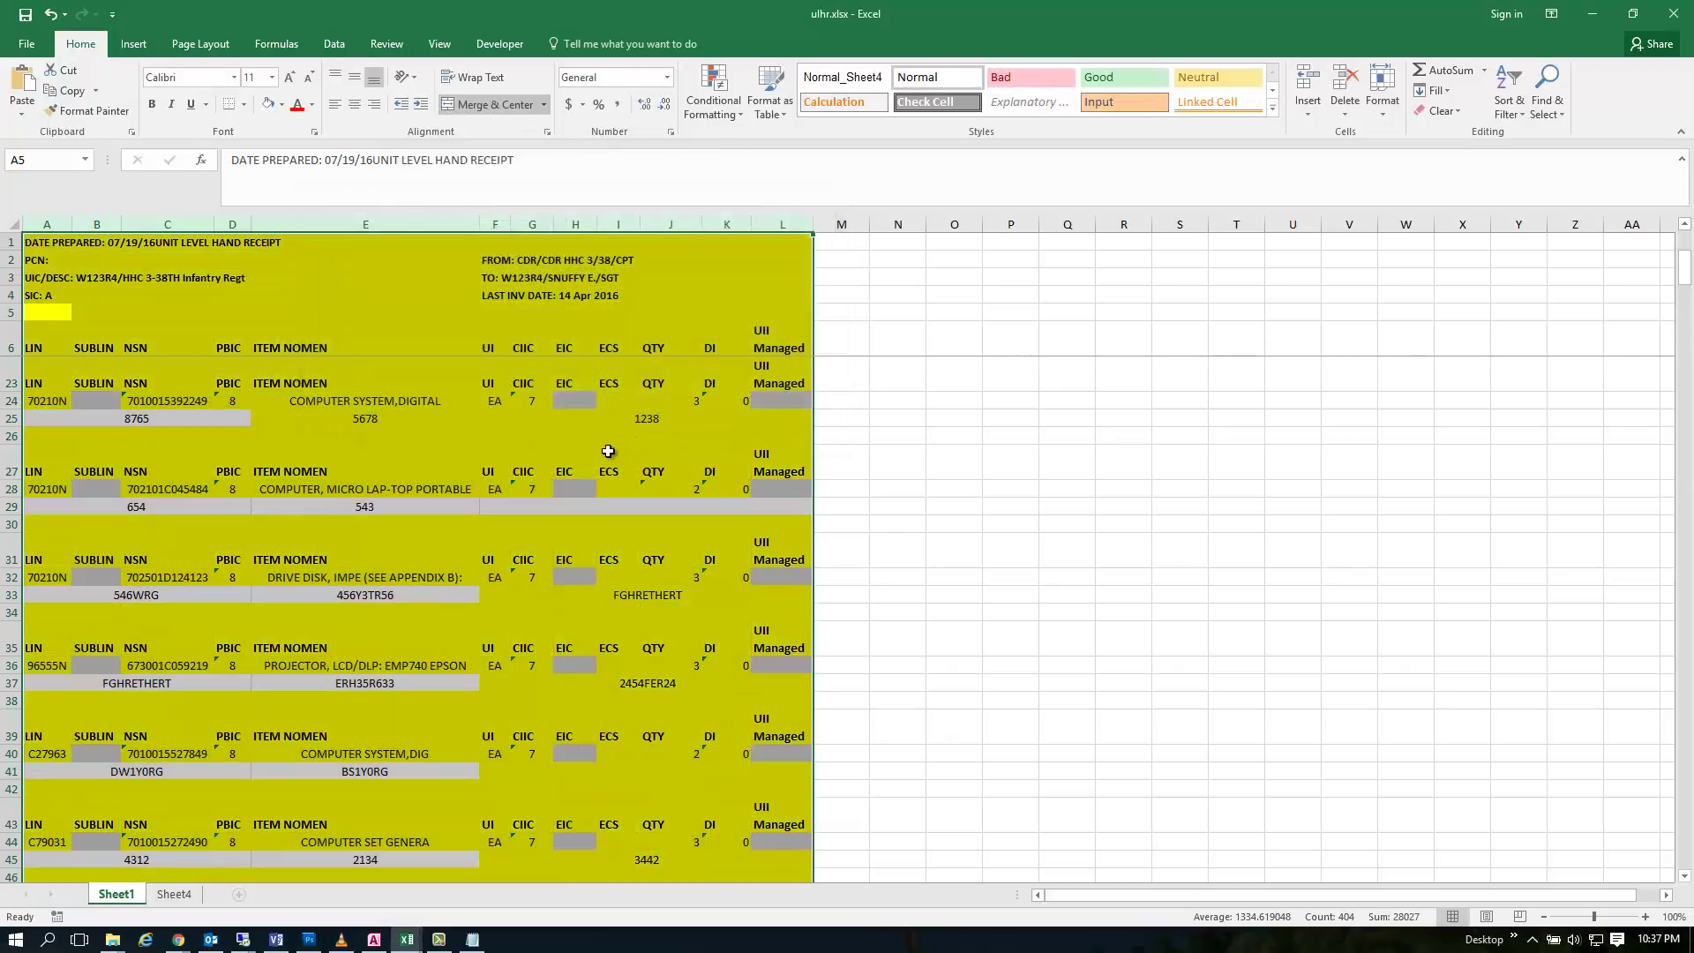
click(455, 414)
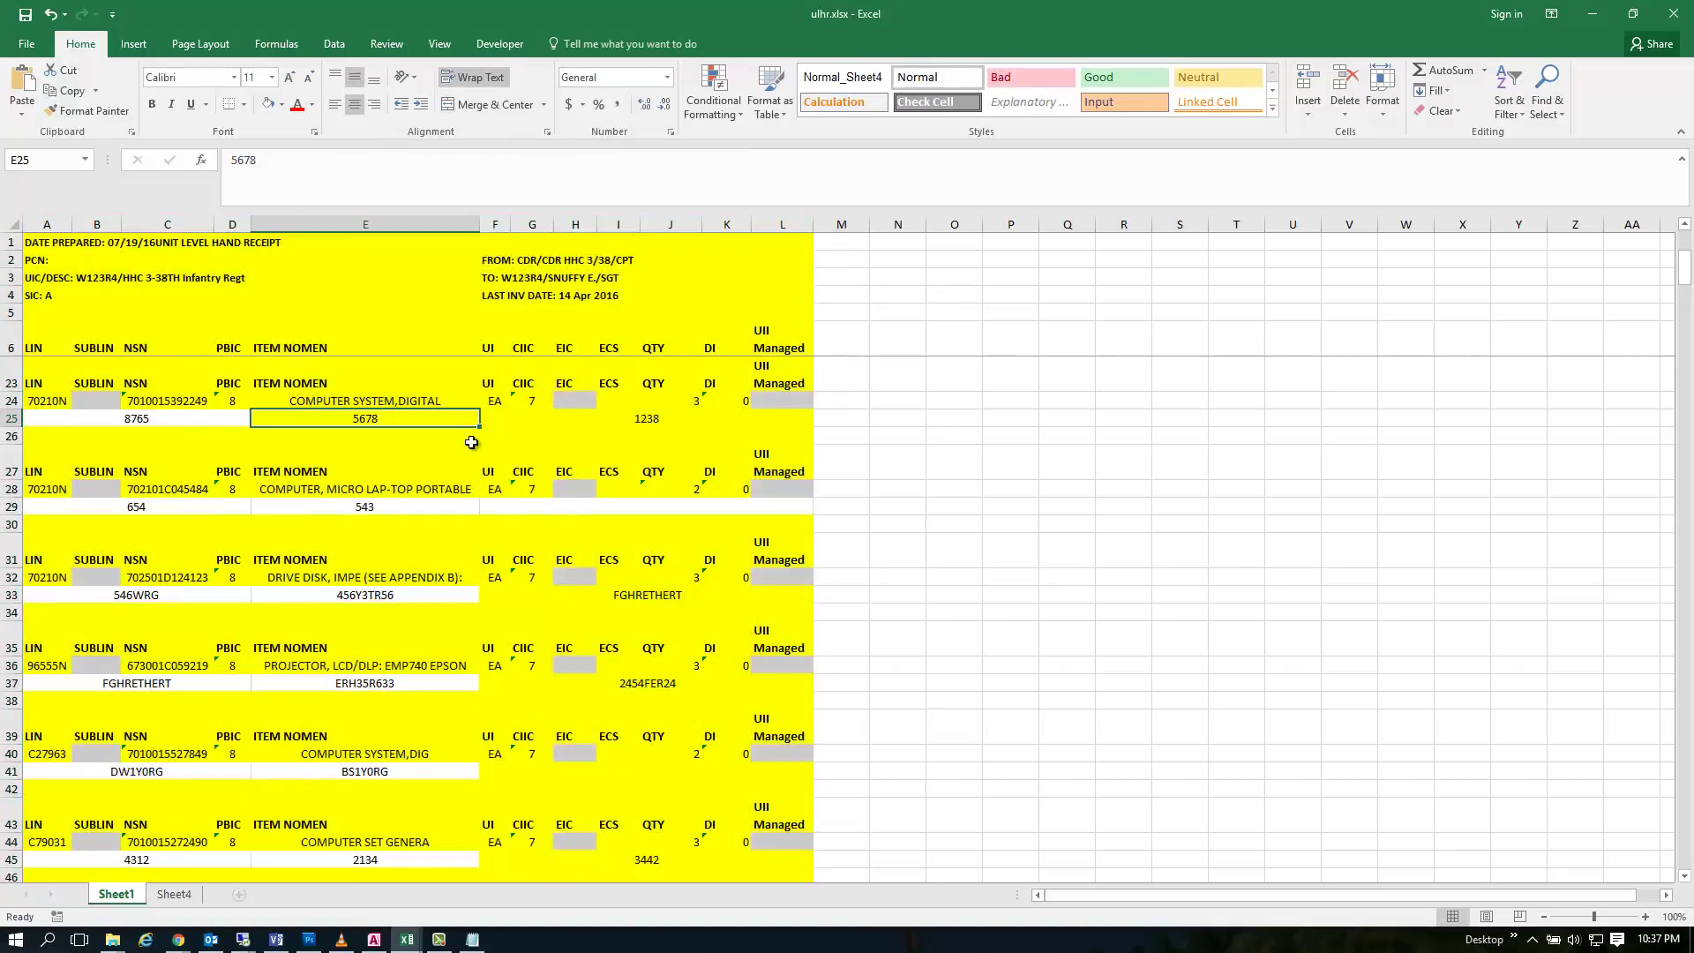
click(635, 419)
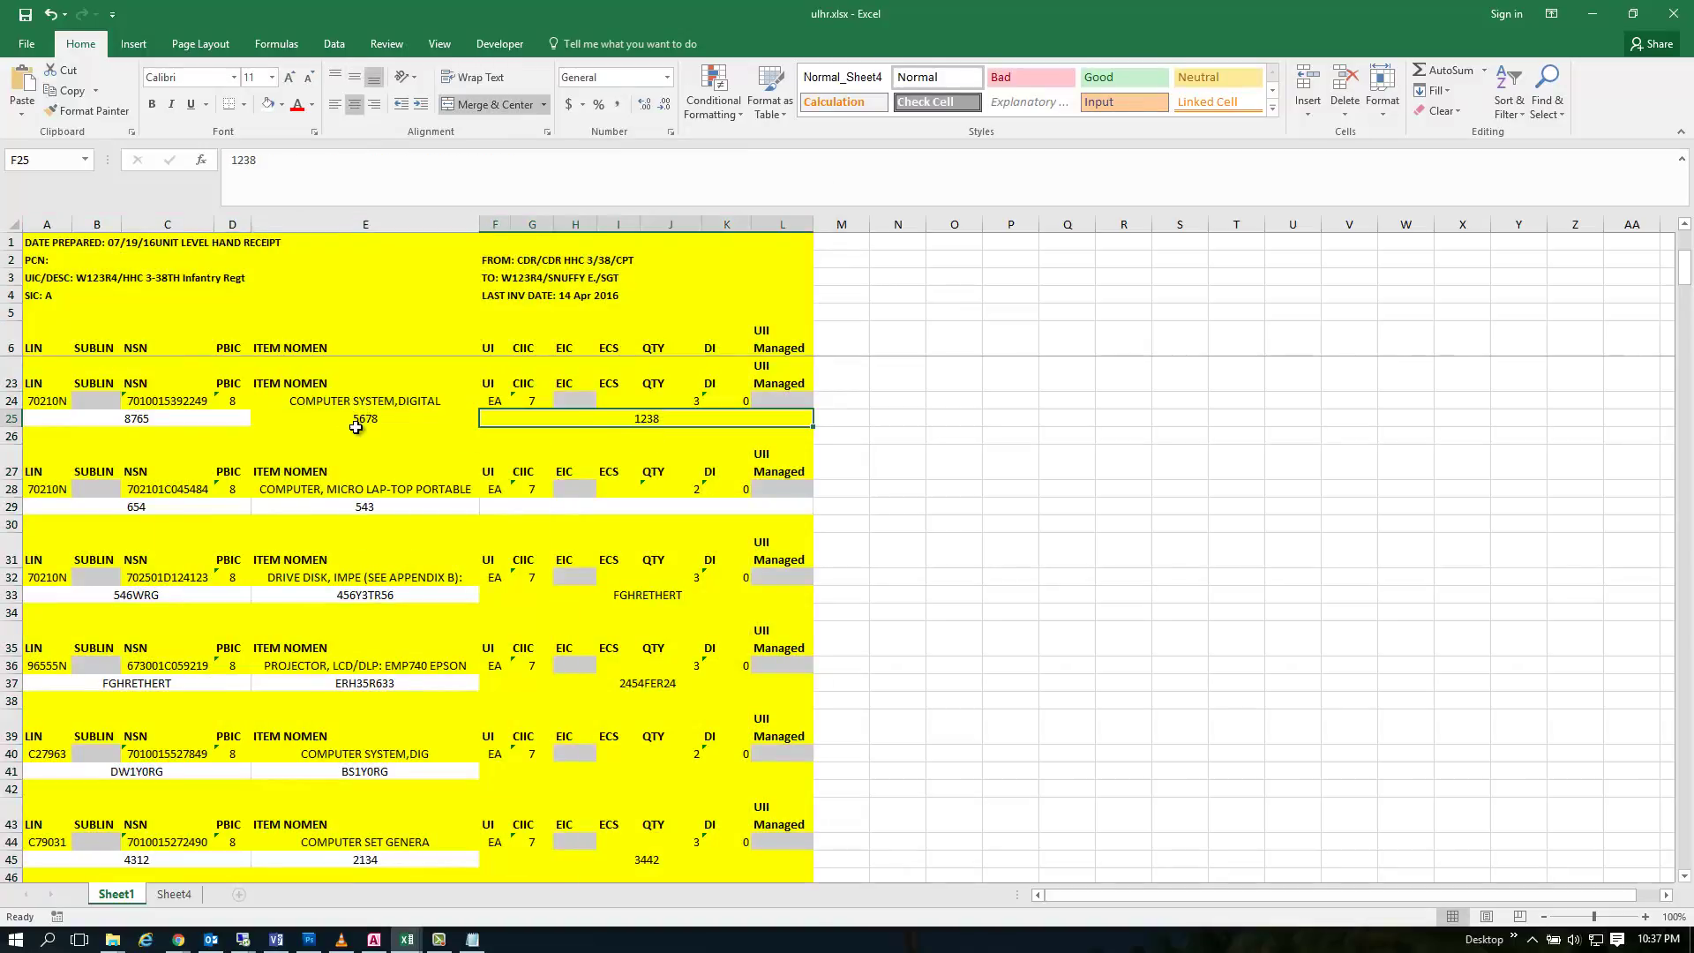
drag(362, 418, 502, 422)
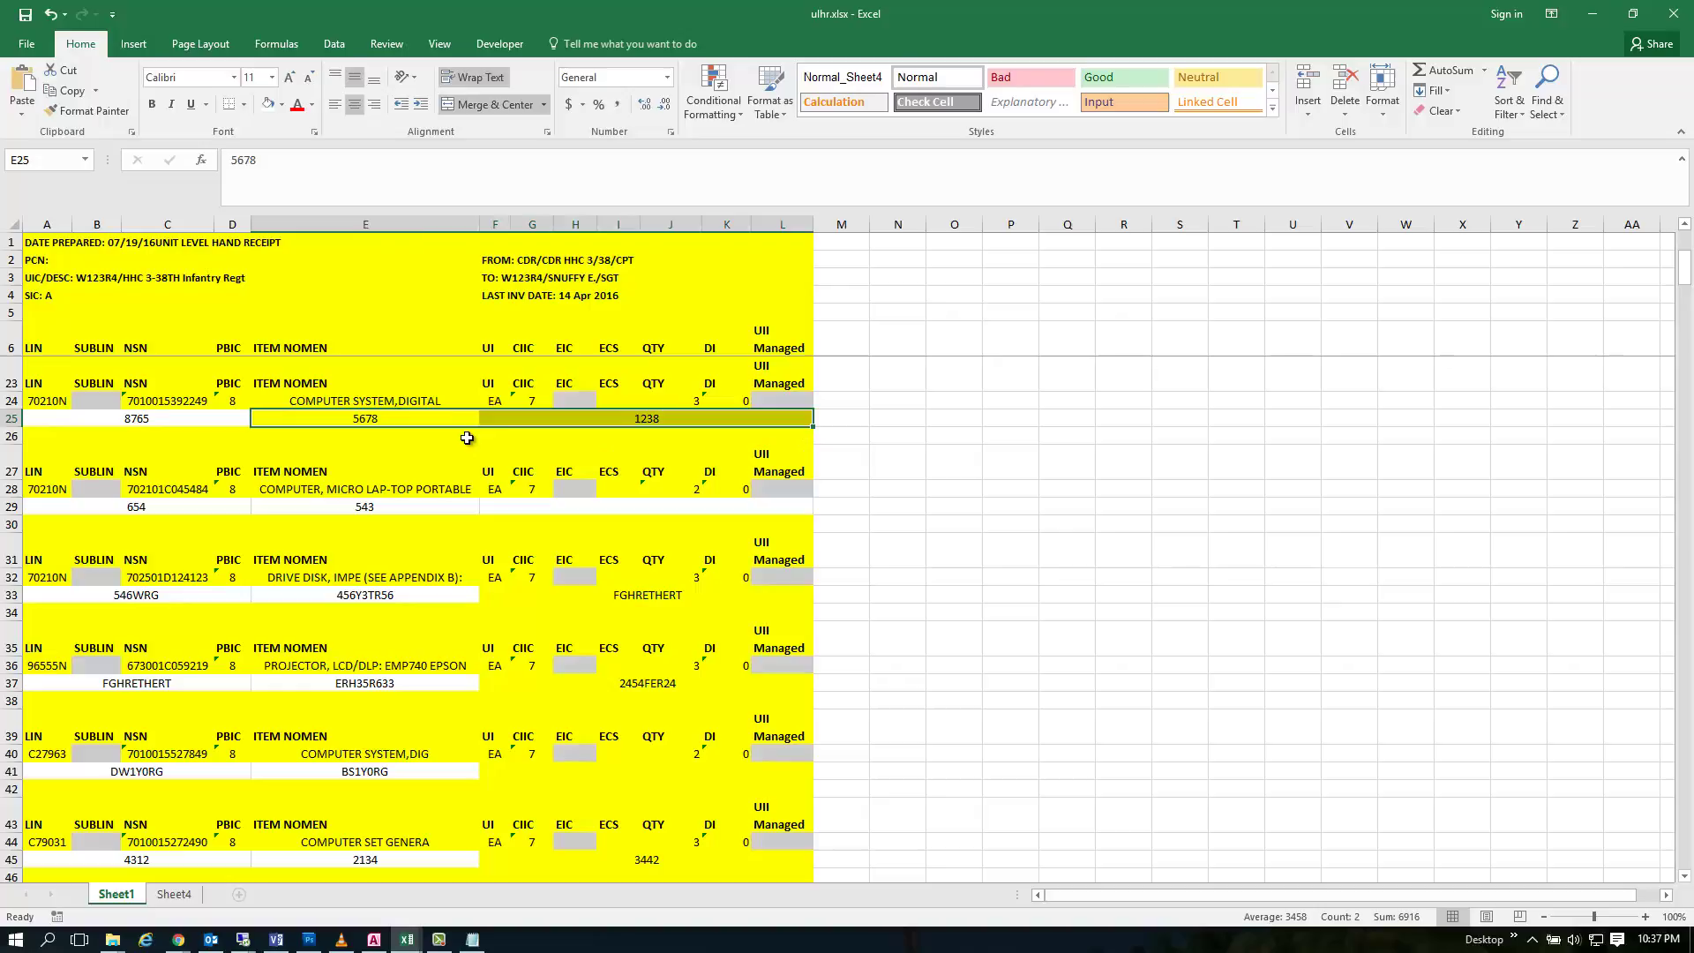